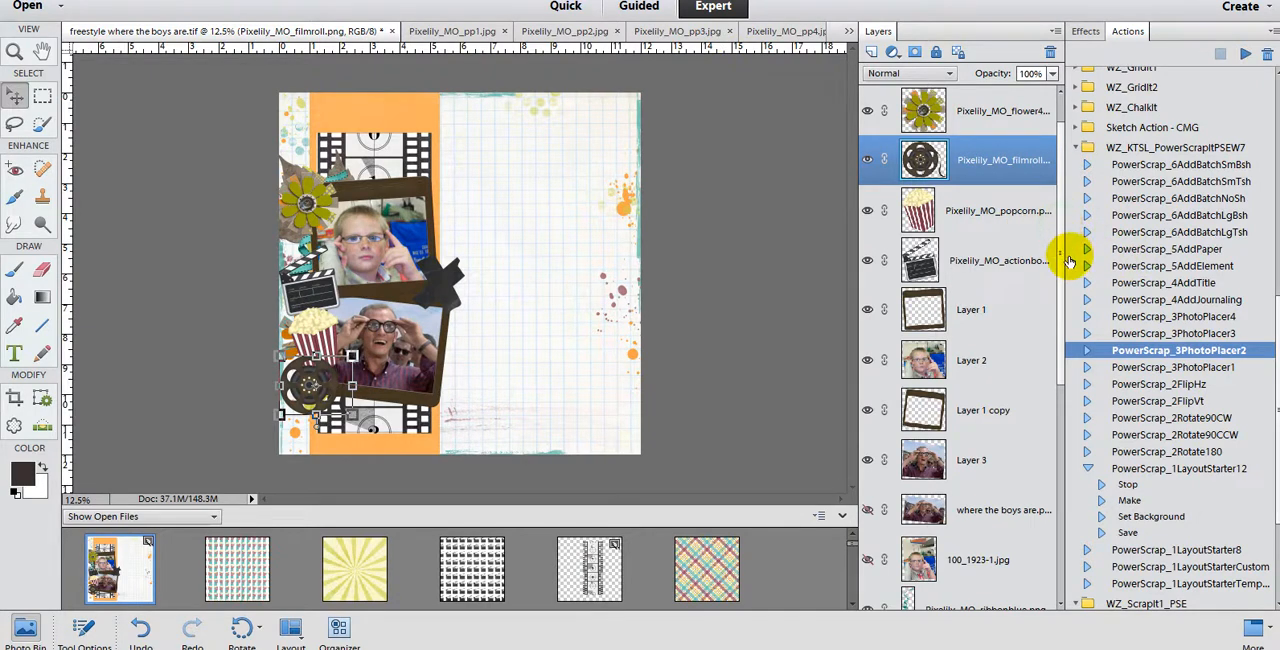
# Step: Select the orange Pixelily_MO_pp13.jpg paper layer and display the available layer styles
pyautogui.moveTo(1062, 262); pyautogui.dragTo(1063, 561)
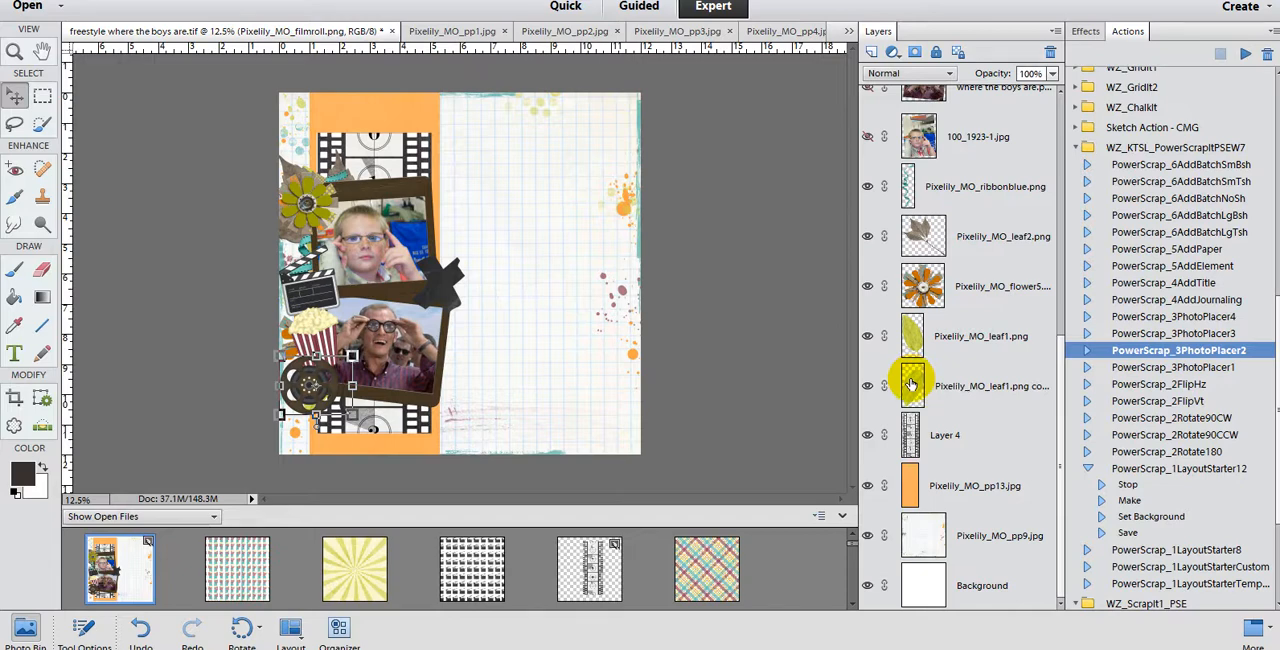
pyautogui.click(919, 485)
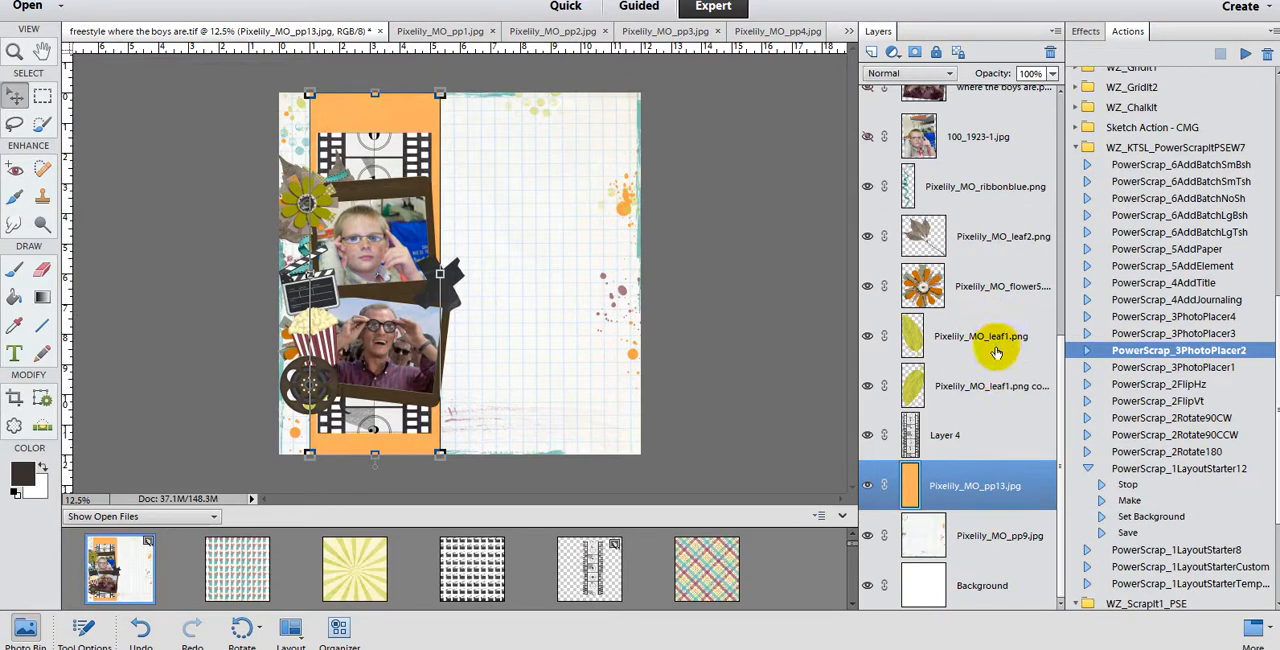
pyautogui.click(1086, 31)
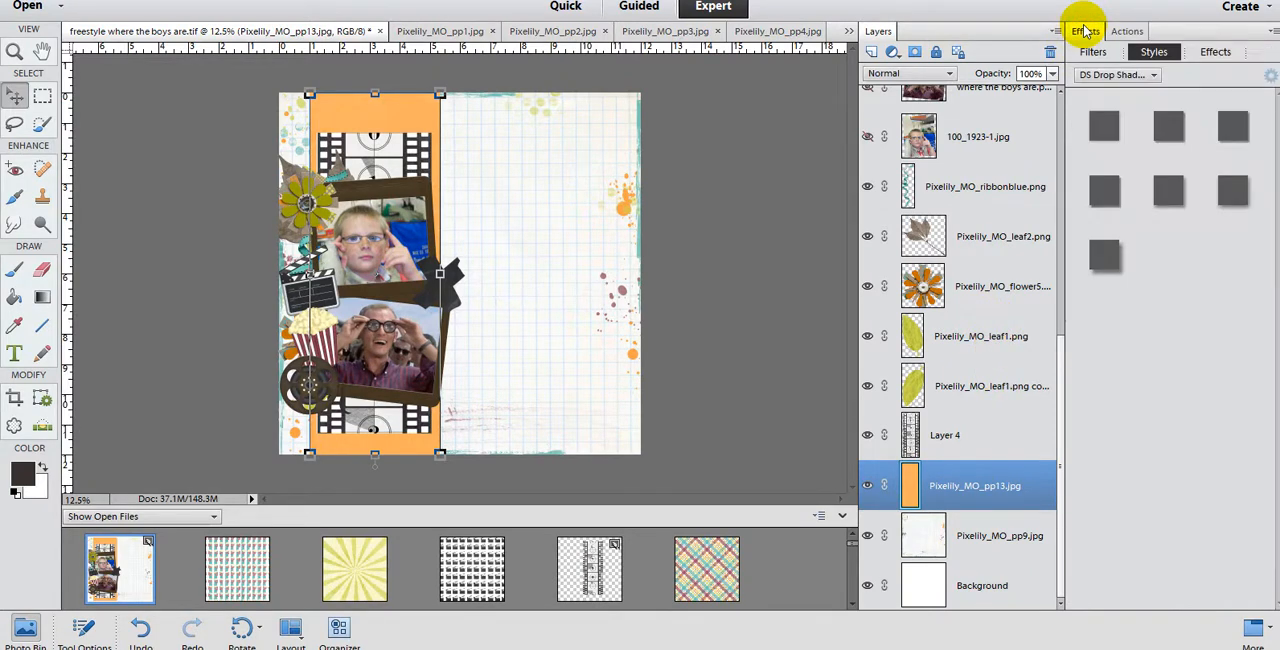
# Step: Look through the Drop Shadows, DS Drop Shadows and SO Basic Shadow style sets
pyautogui.click(1153, 75)
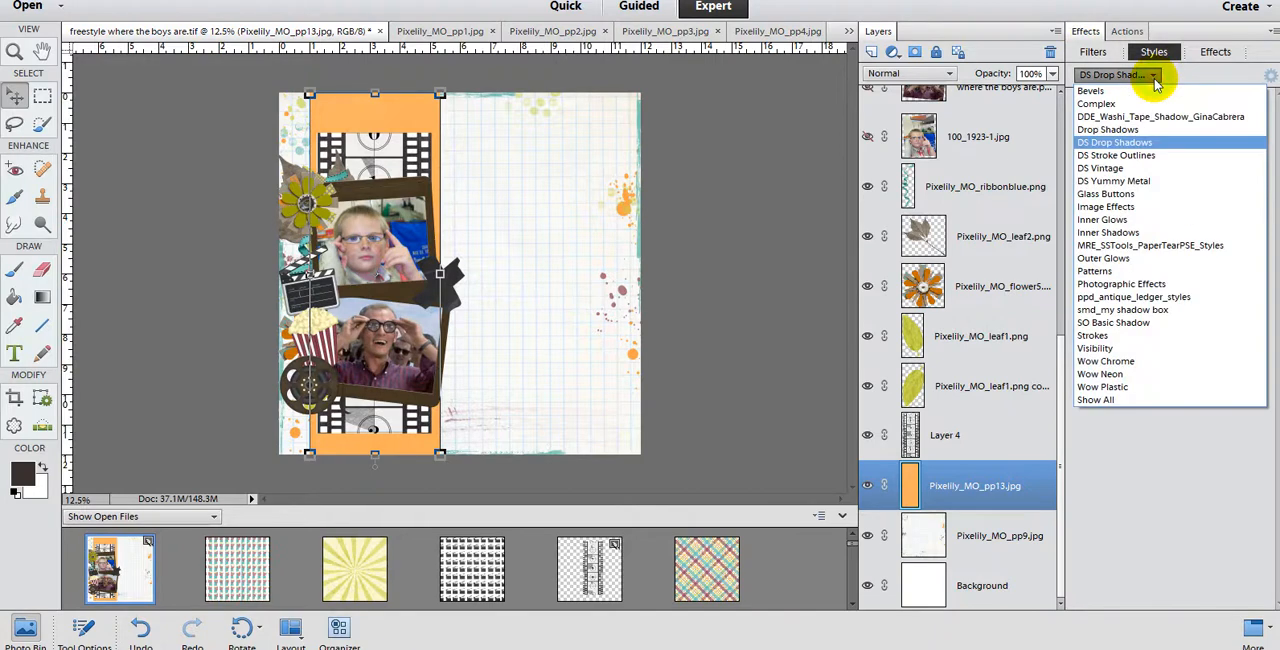
pyautogui.click(1136, 130)
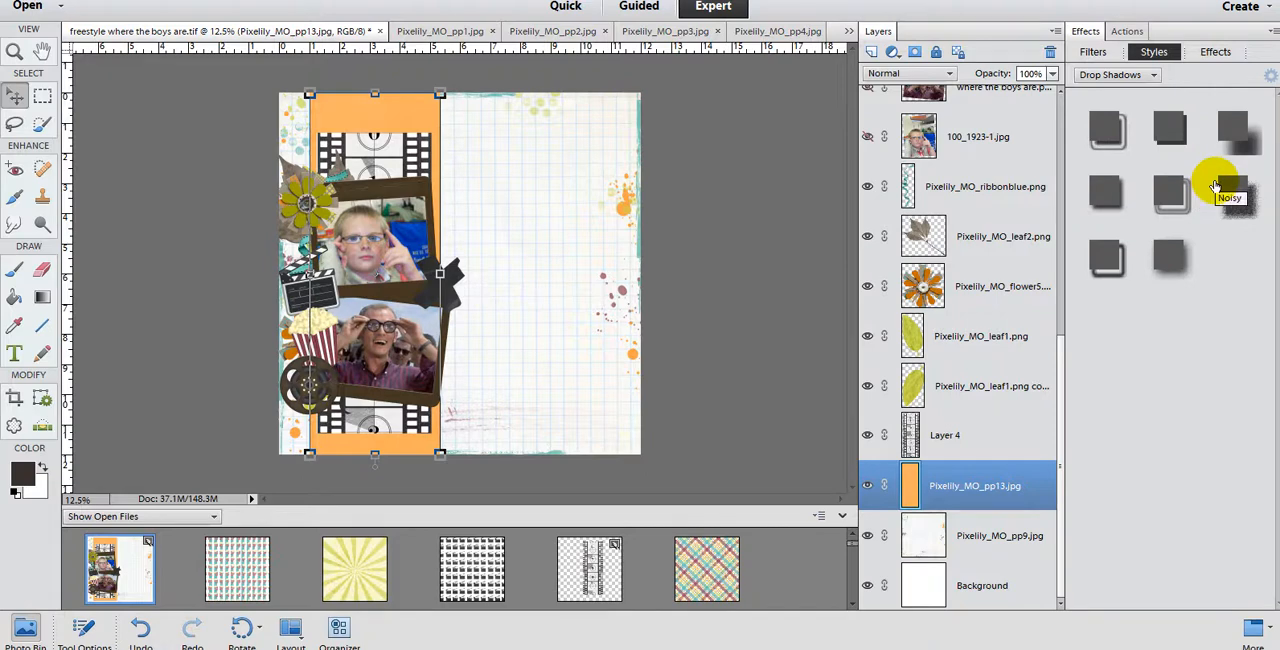
pyautogui.click(1157, 77)
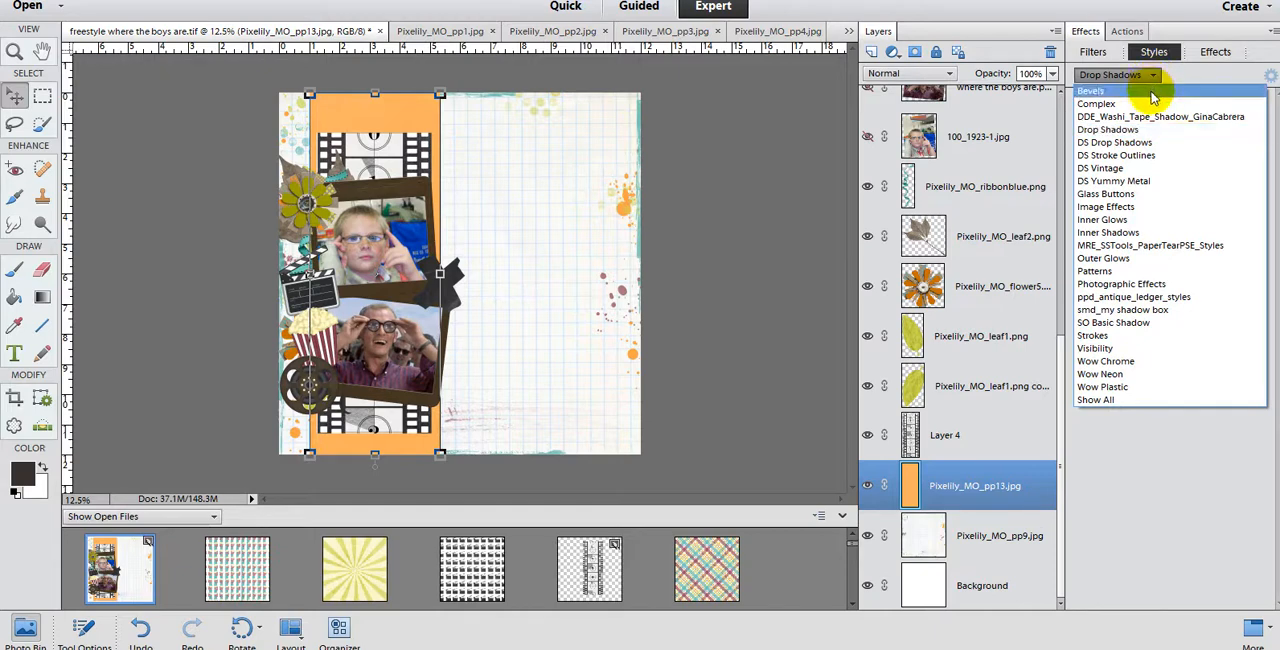
pyautogui.click(1150, 142)
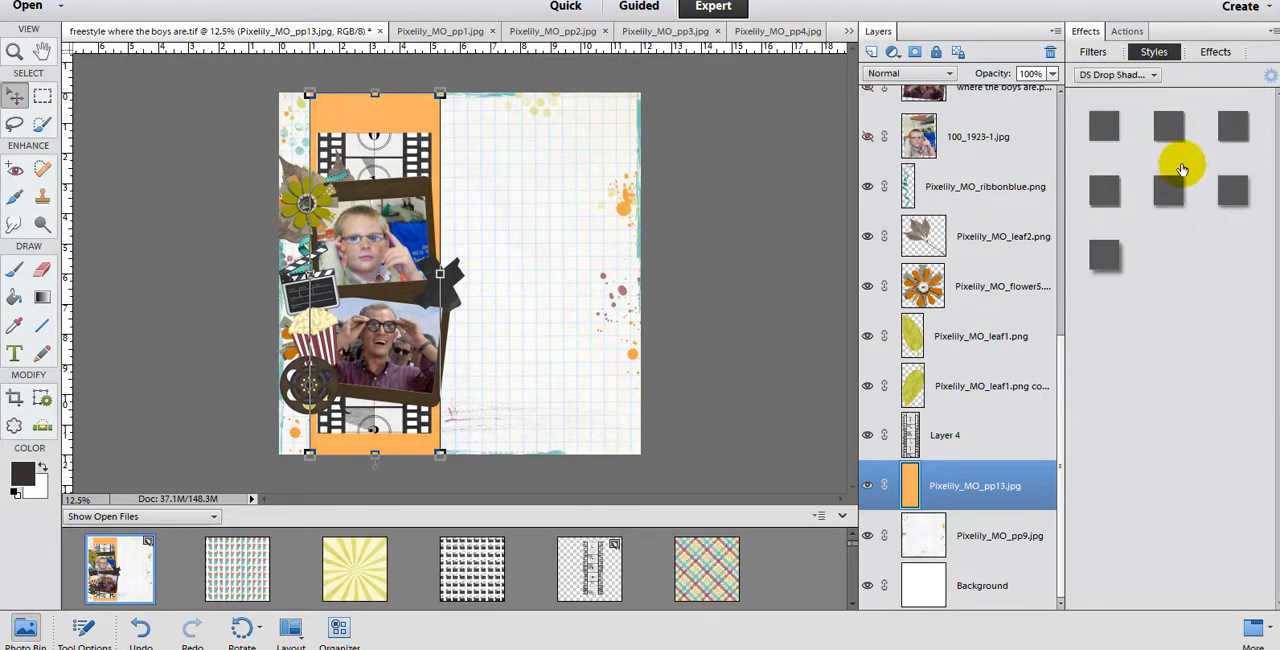
pyautogui.click(1155, 77)
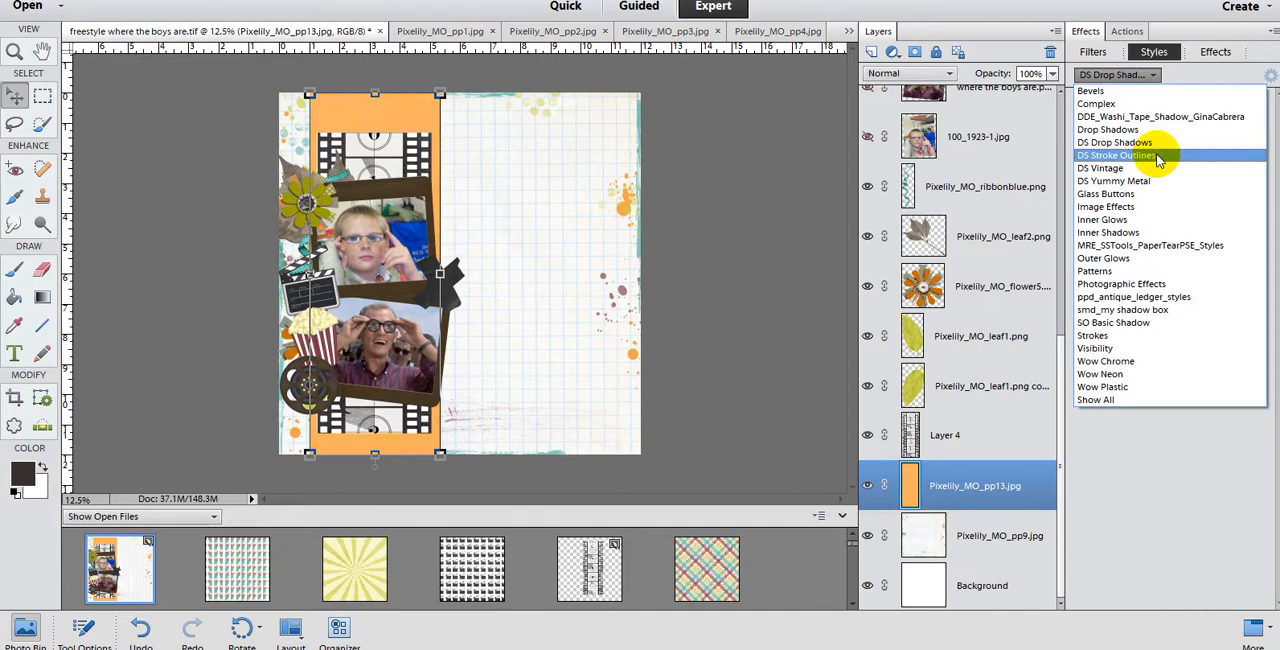
pyautogui.click(1143, 322)
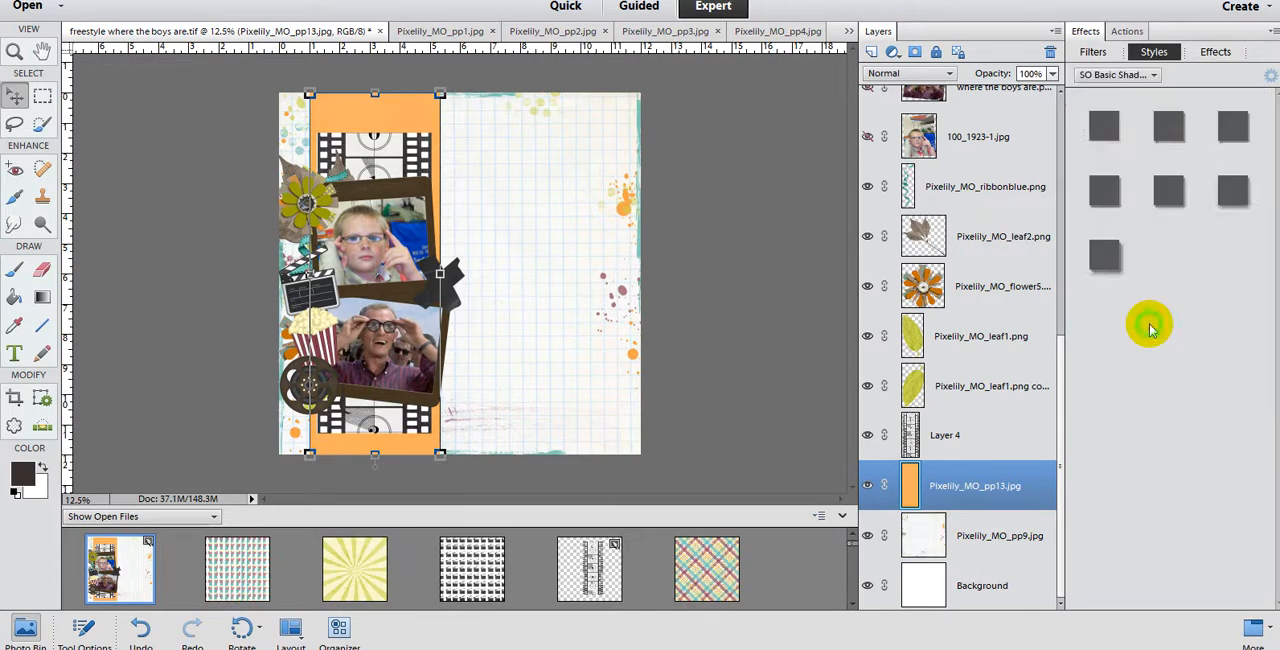
# Step: Apply the first shadow style of the DS Drop Shadows set to the orange paper layer
pyautogui.click(1155, 77)
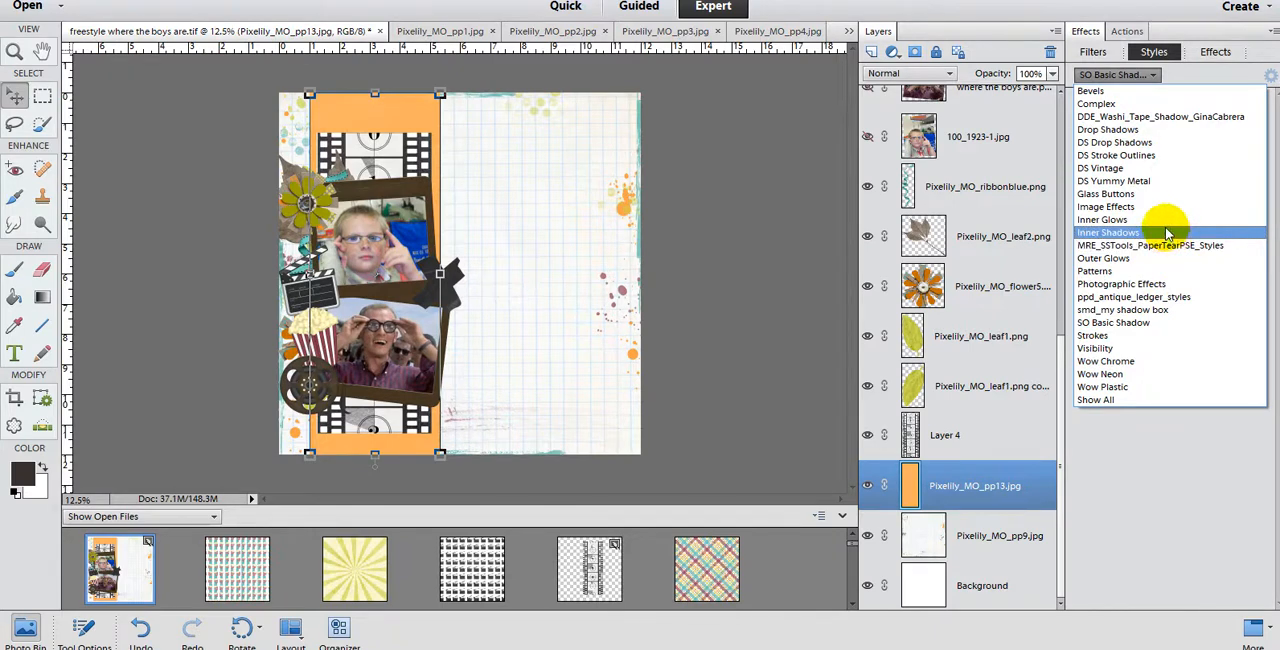
pyautogui.click(1137, 150)
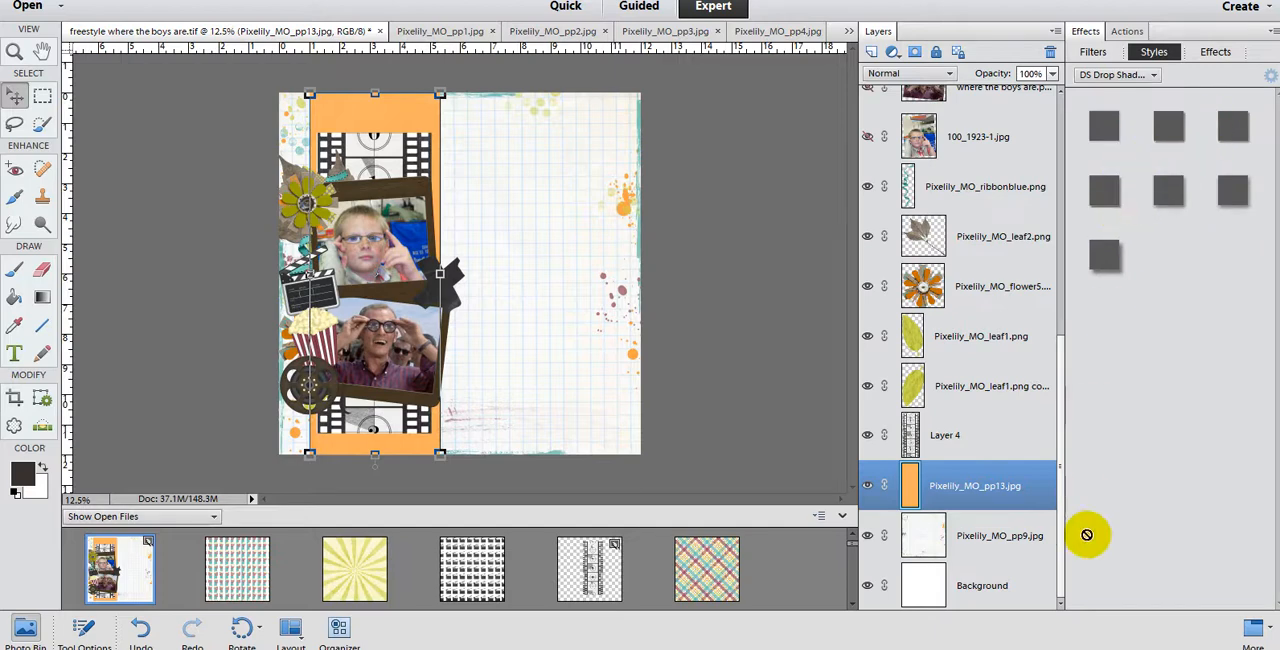
pyautogui.click(1104, 126)
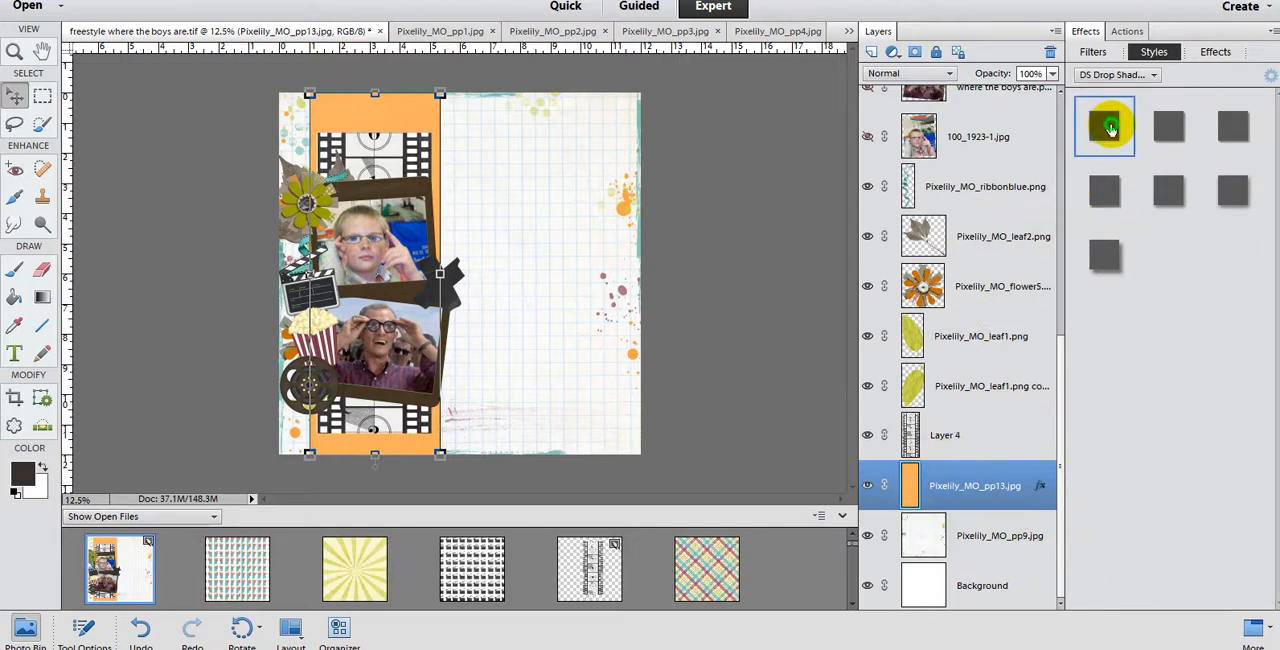
# Step: Apply the second DS Drop Shadows style to the filmstrip on Layer 4 and the third style to both green leaf1 layers
pyautogui.click(918, 434)
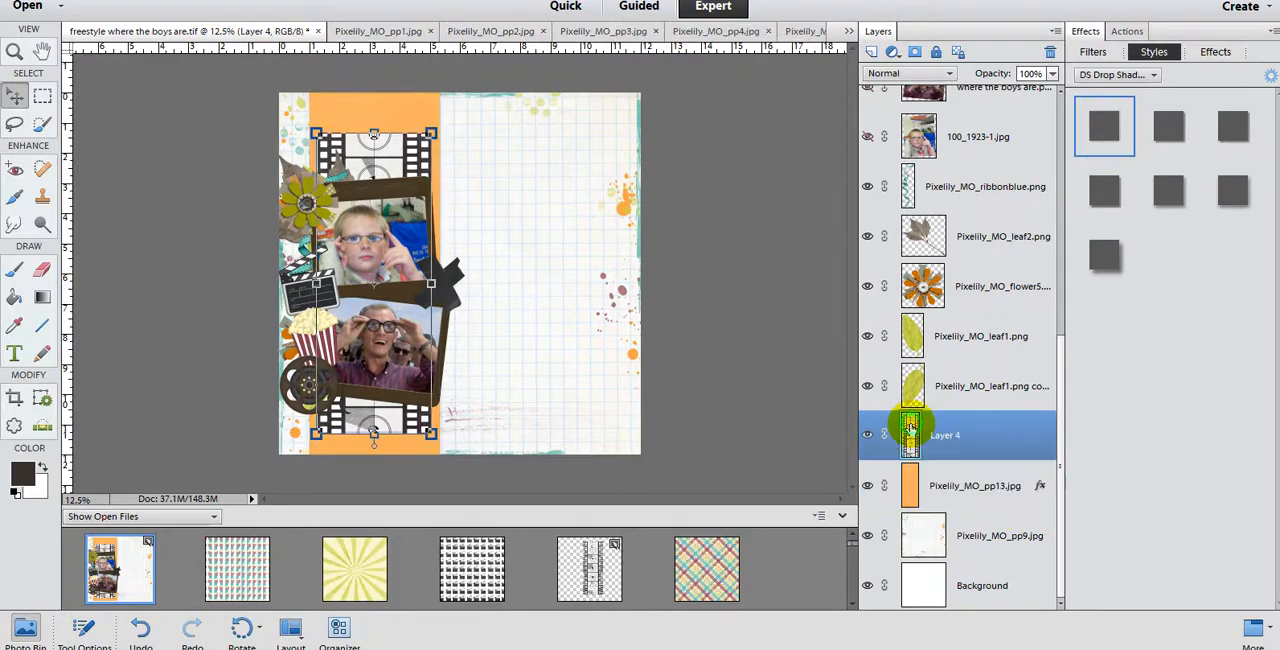
pyautogui.click(1160, 132)
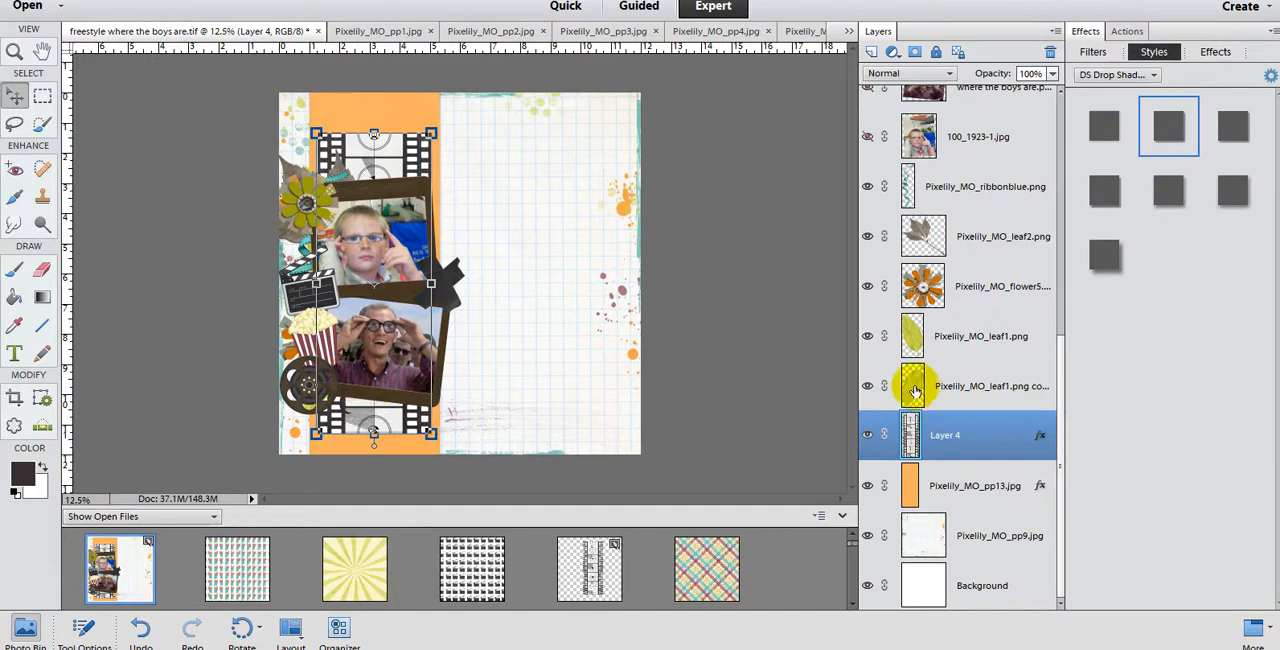
pyautogui.click(911, 383)
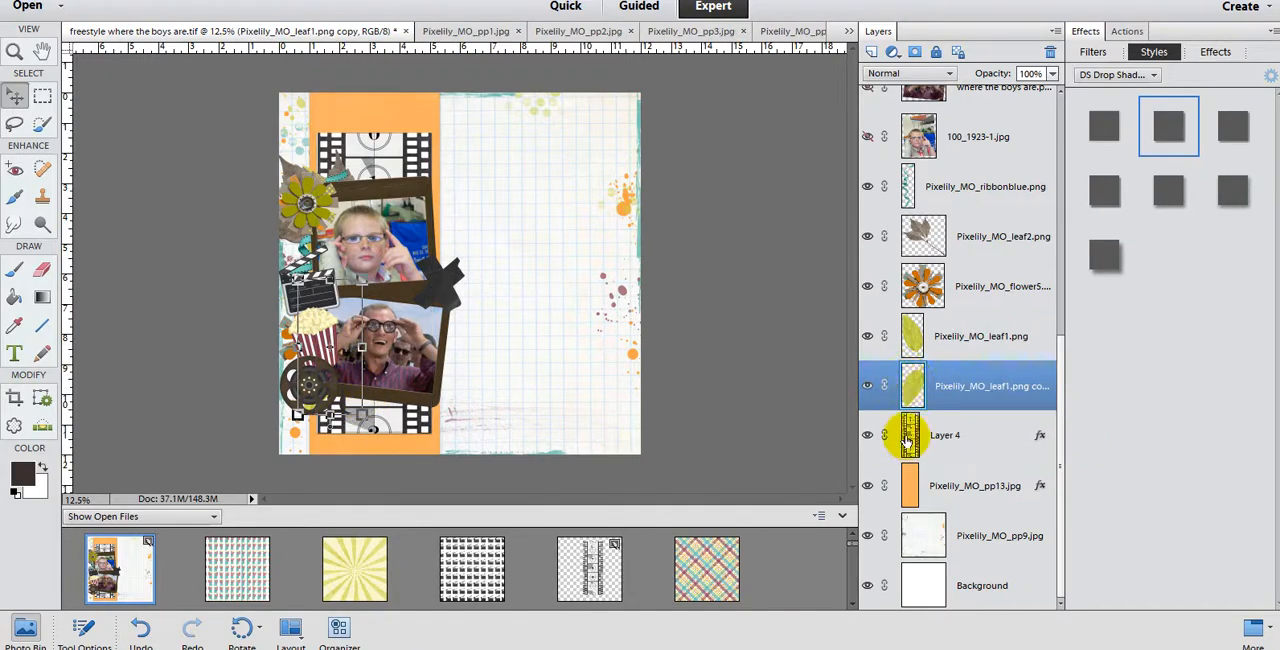
pyautogui.click(1230, 140)
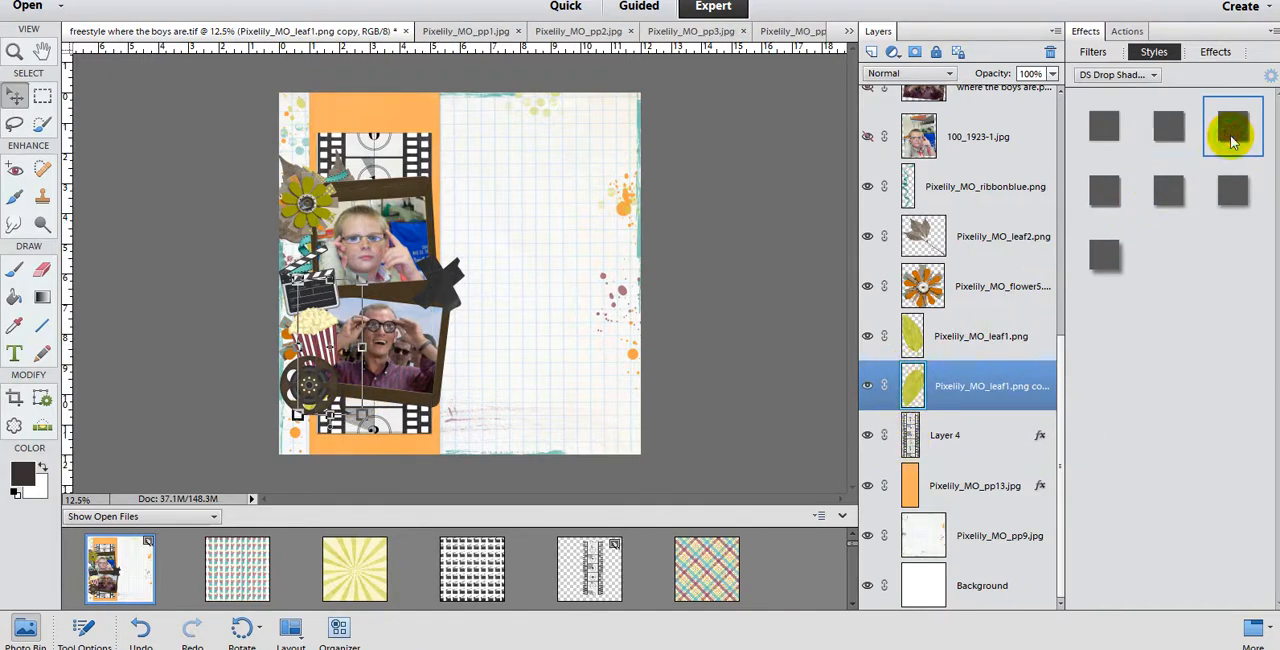
pyautogui.click(995, 338)
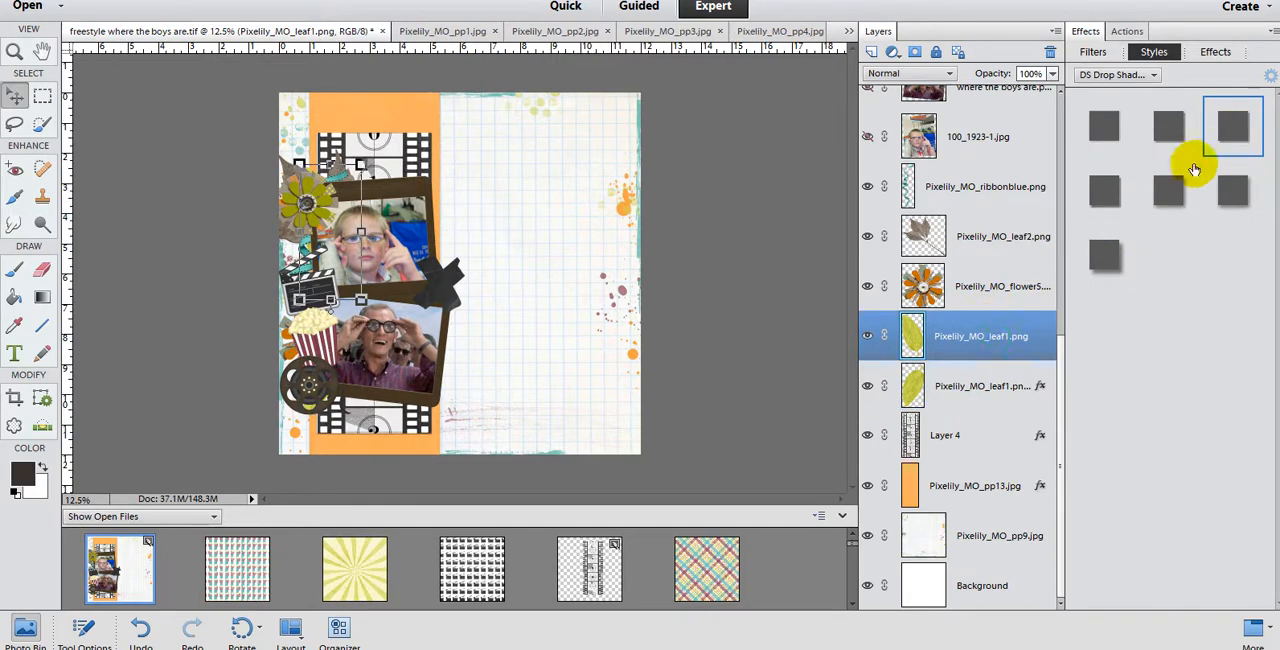
pyautogui.click(1228, 125)
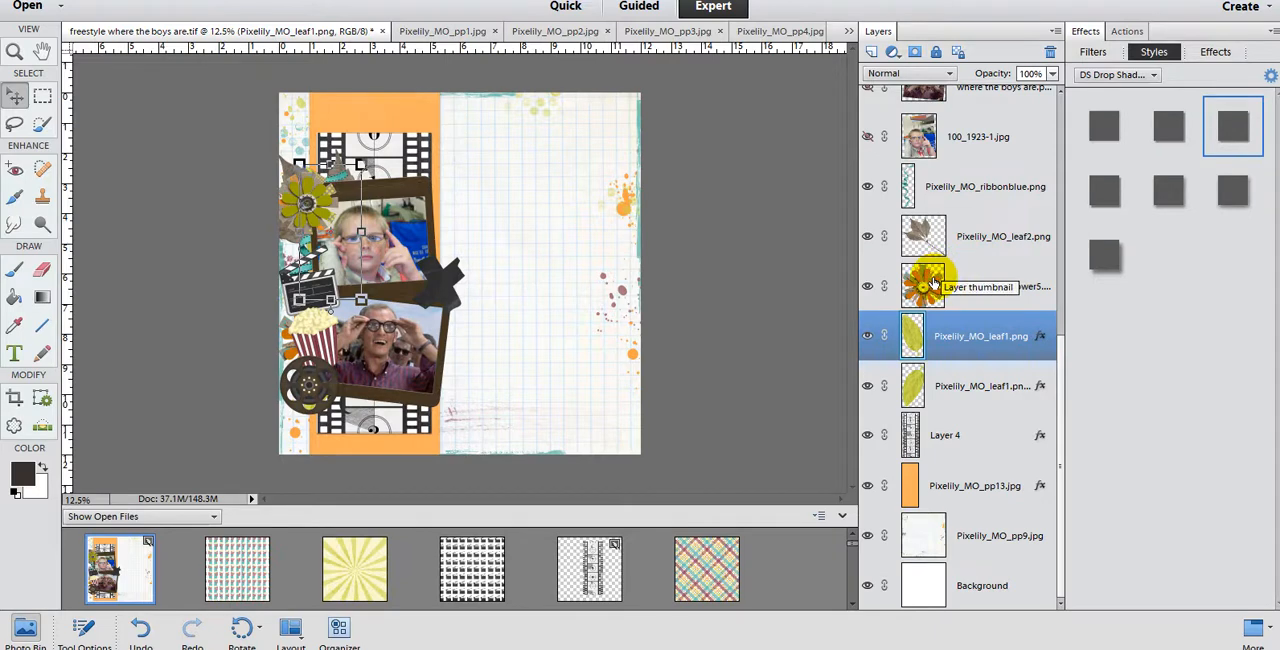
# Step: Apply the fourth DS Drop Shadows style to the orange flower5 layer and the third style to the leaf2 layer
pyautogui.click(930, 285)
pyautogui.click(1095, 200)
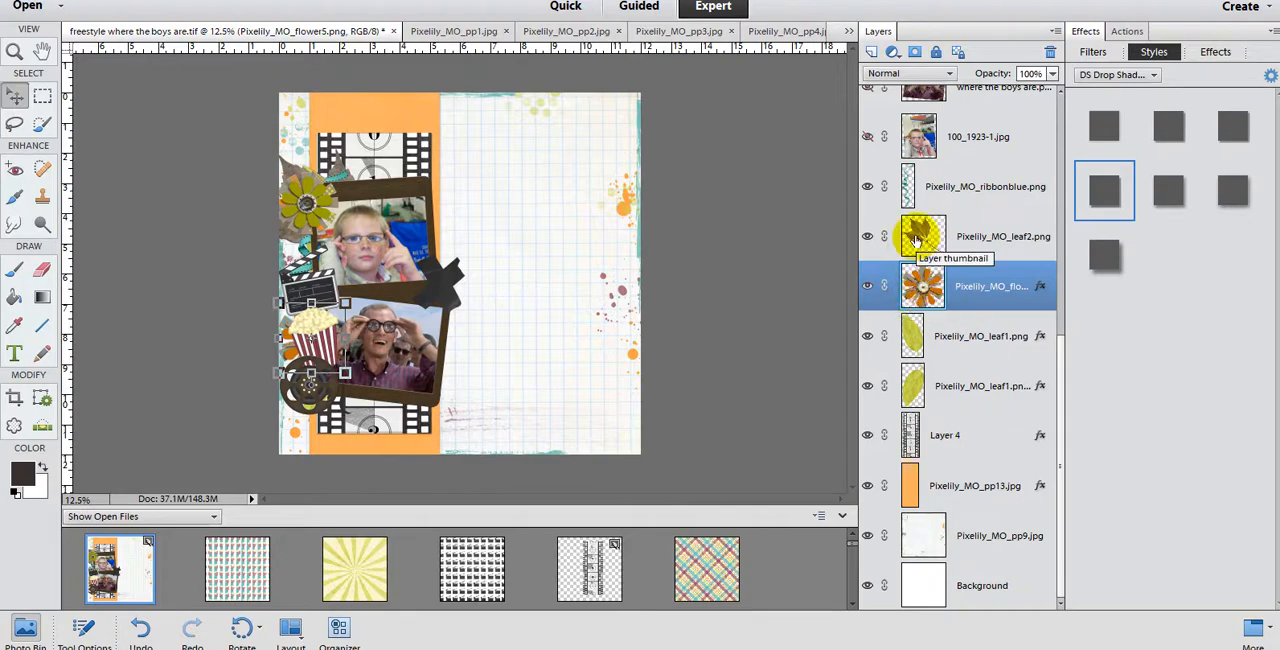
pyautogui.click(914, 232)
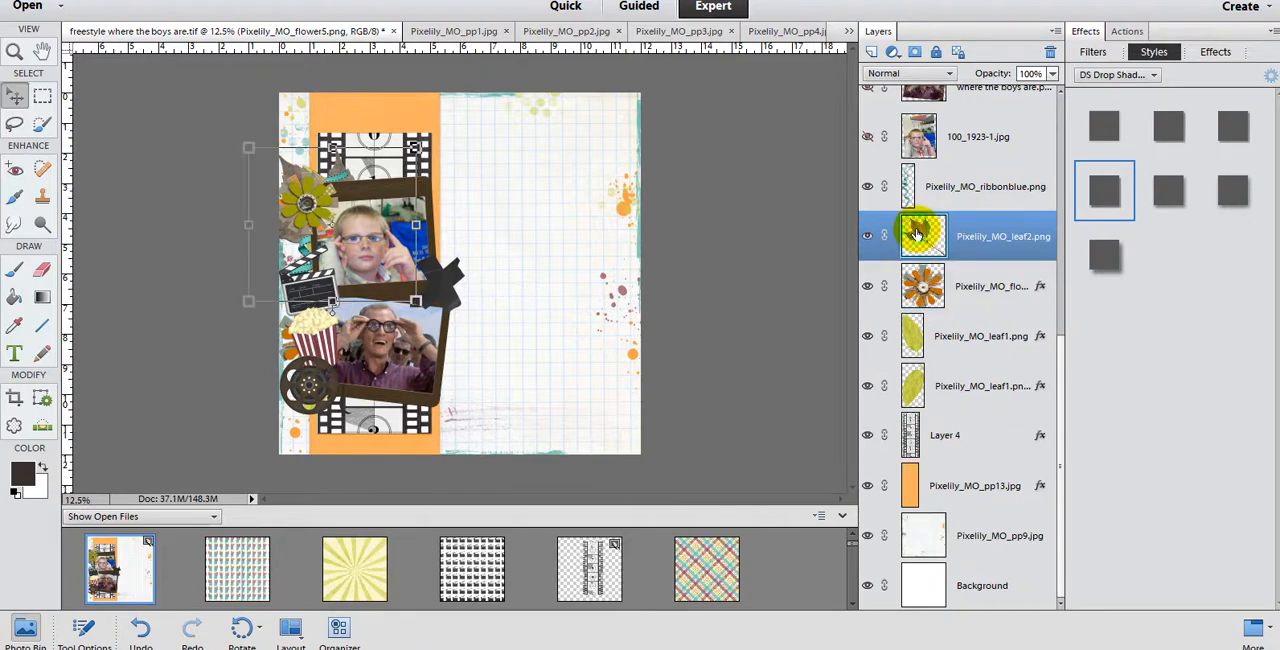
pyautogui.click(1236, 134)
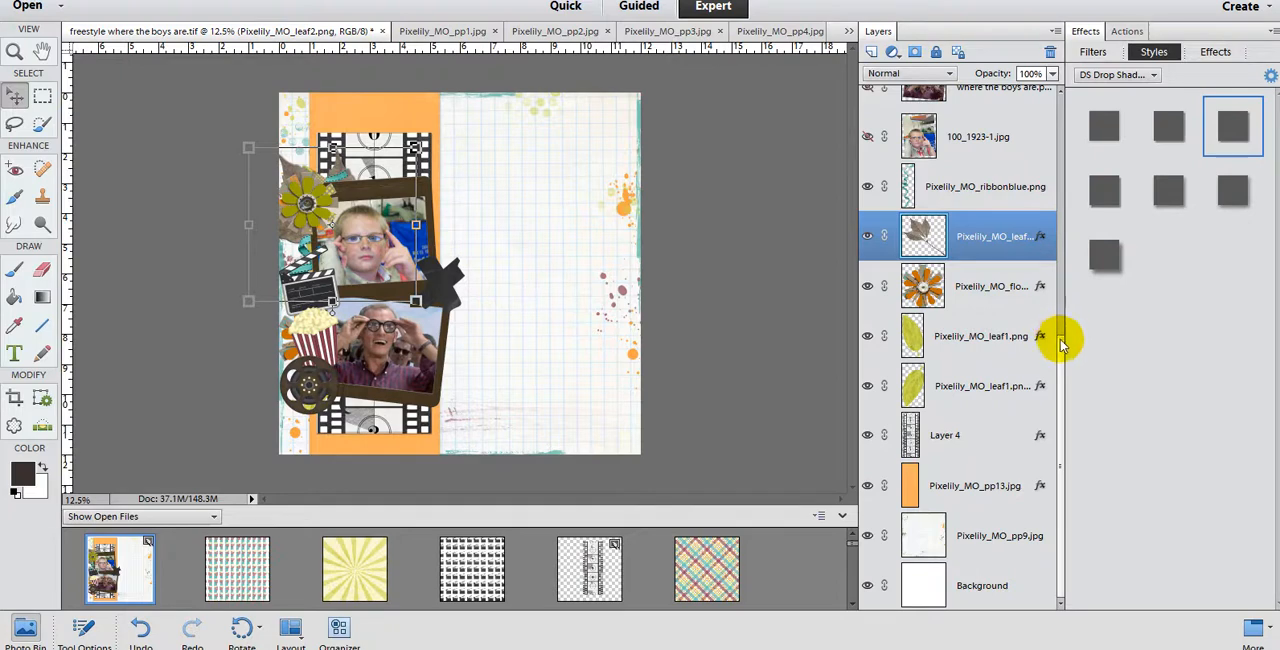
# Step: With the blue ribbon layer selected, load the mturnidge_newshadowstyles style file from the pse add-ons folder inside digi scrappin' on the Transcend drive
pyautogui.moveTo(1060, 331); pyautogui.dragTo(1067, 150)
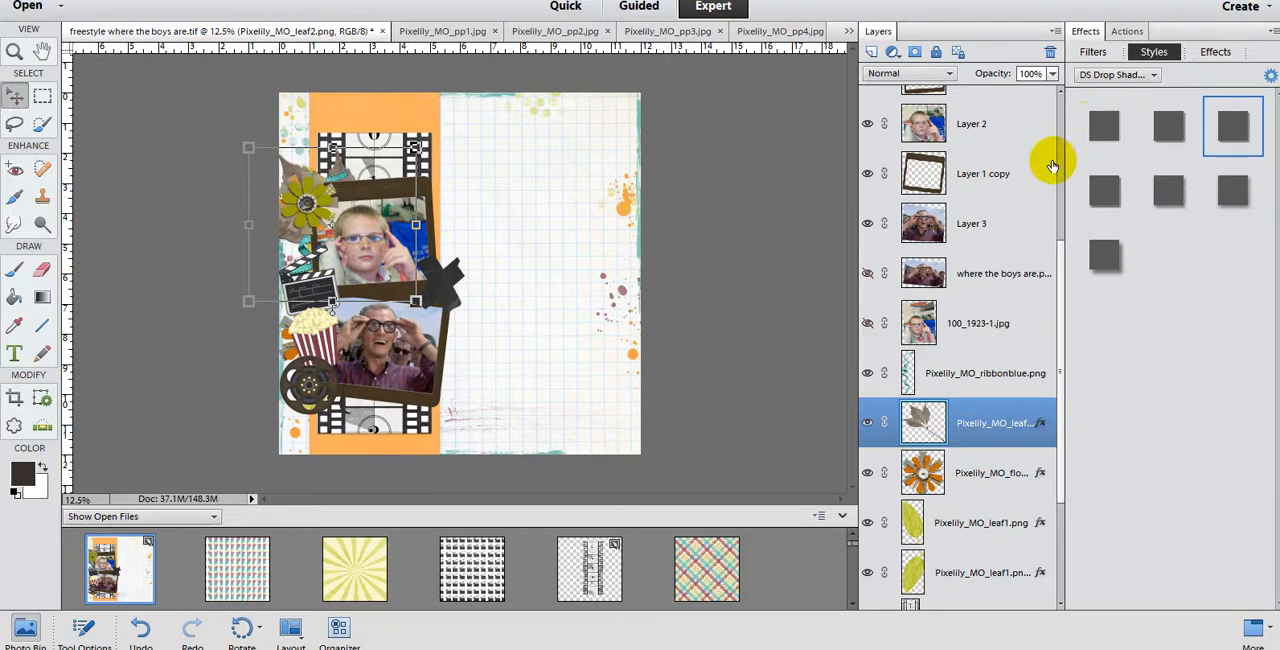
pyautogui.click(985, 377)
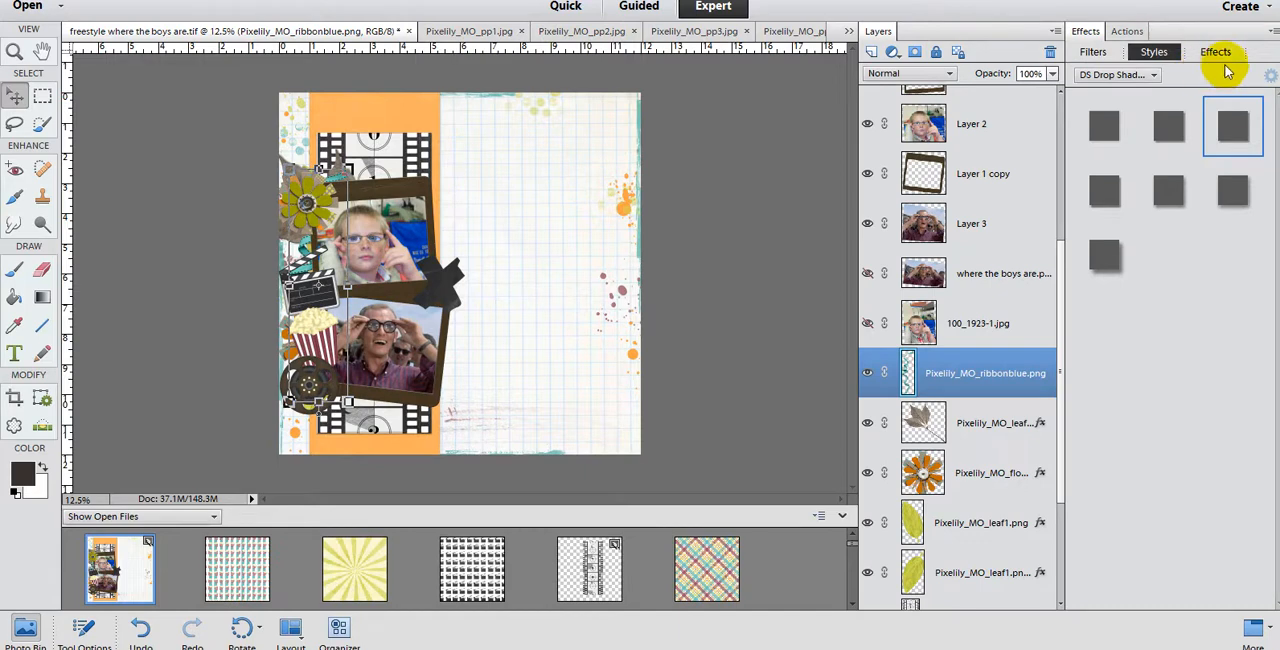
pyautogui.click(1272, 33)
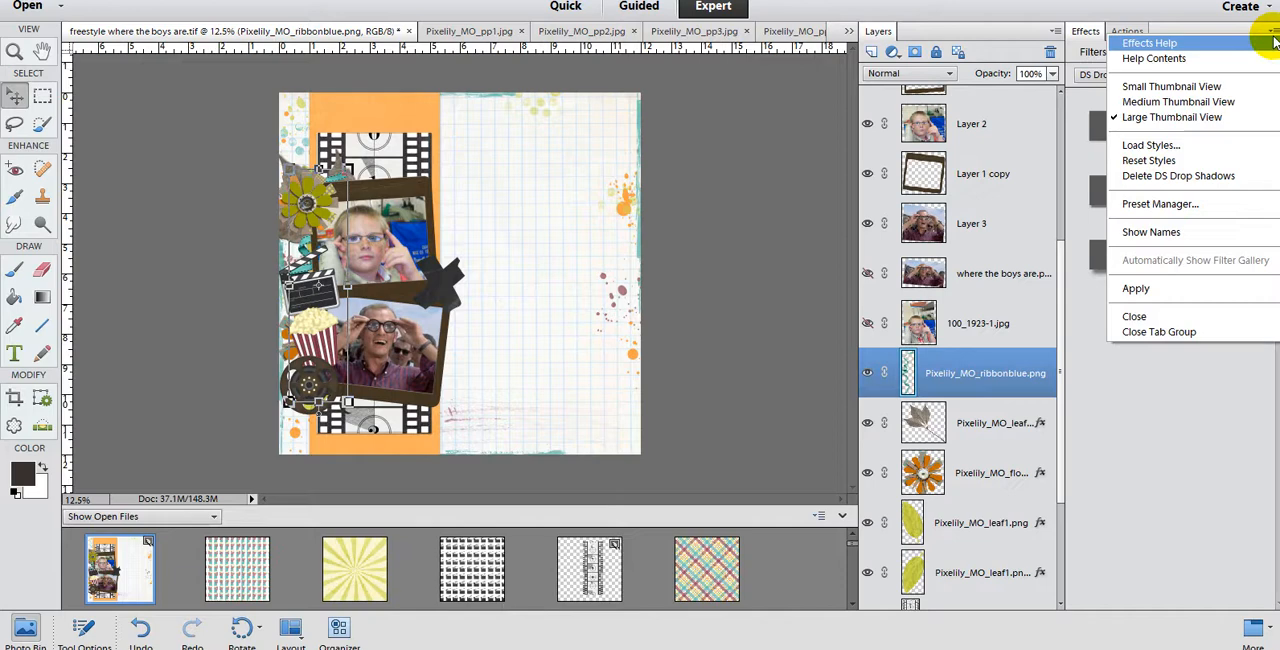
pyautogui.click(1248, 148)
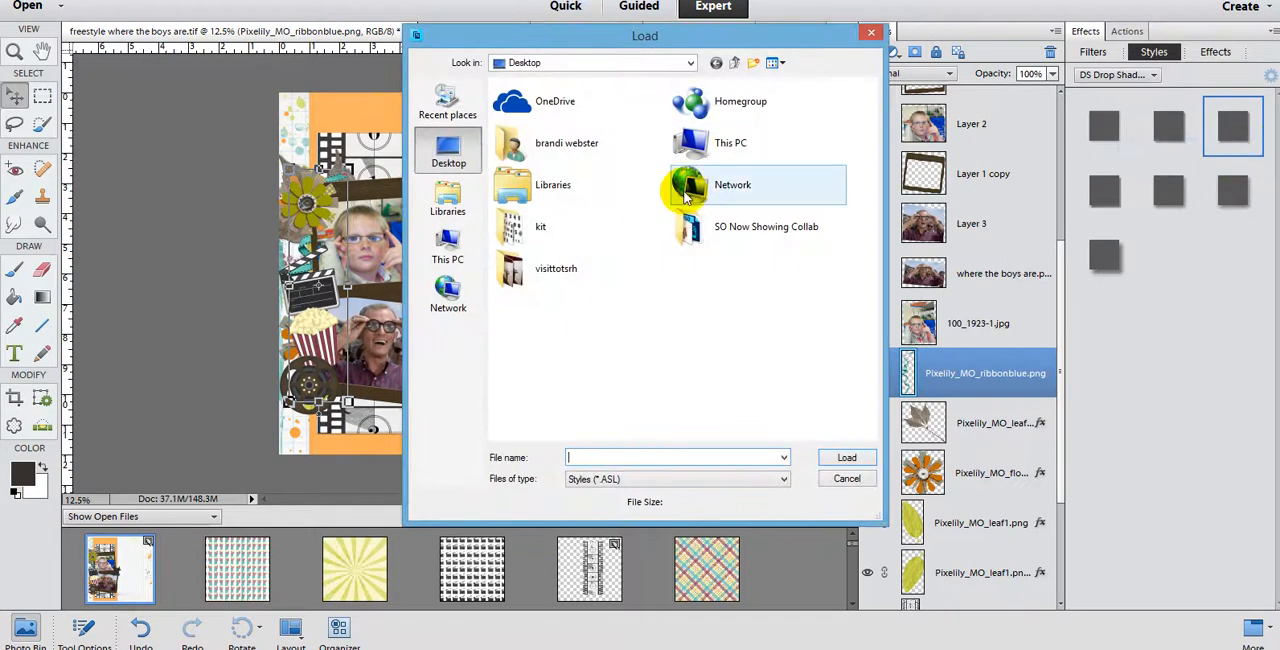
pyautogui.doubleClick(723, 140)
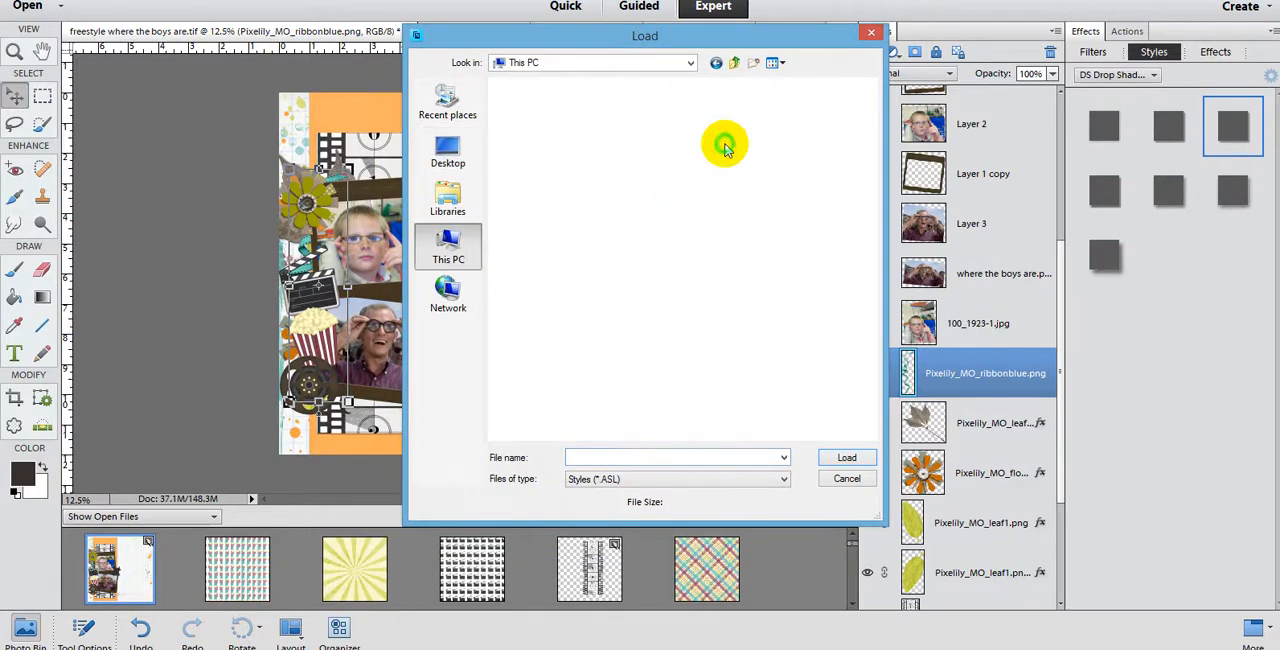
pyautogui.doubleClick(697, 305)
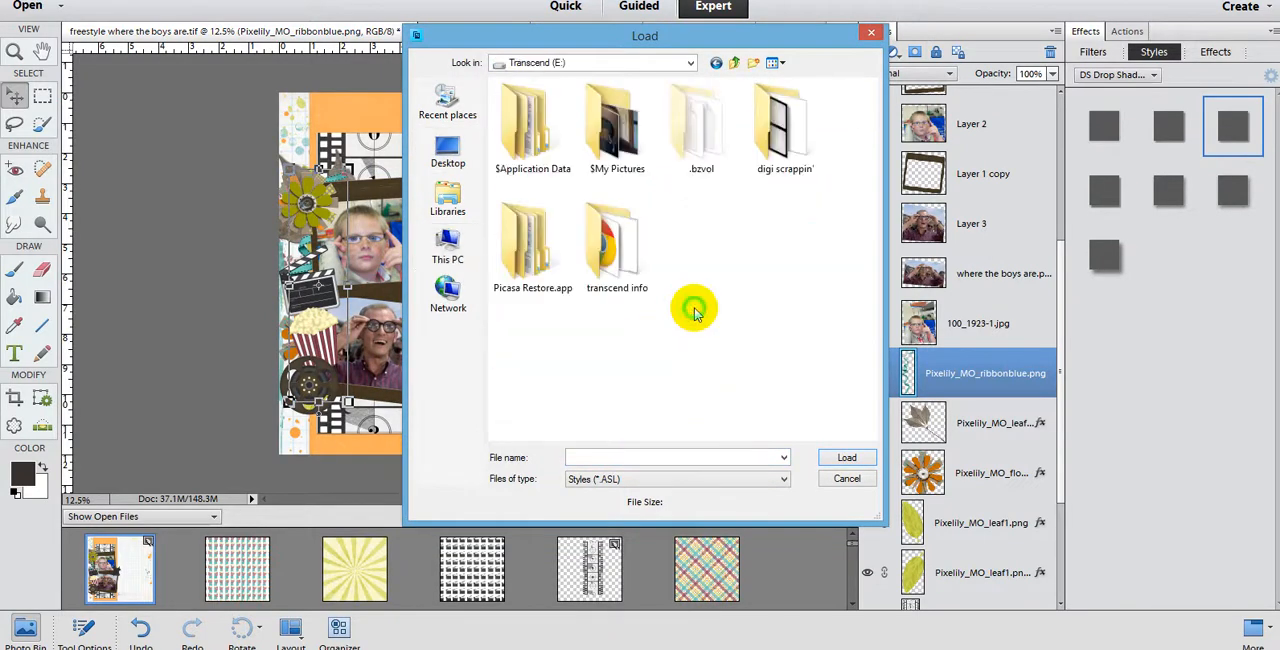
pyautogui.doubleClick(757, 166)
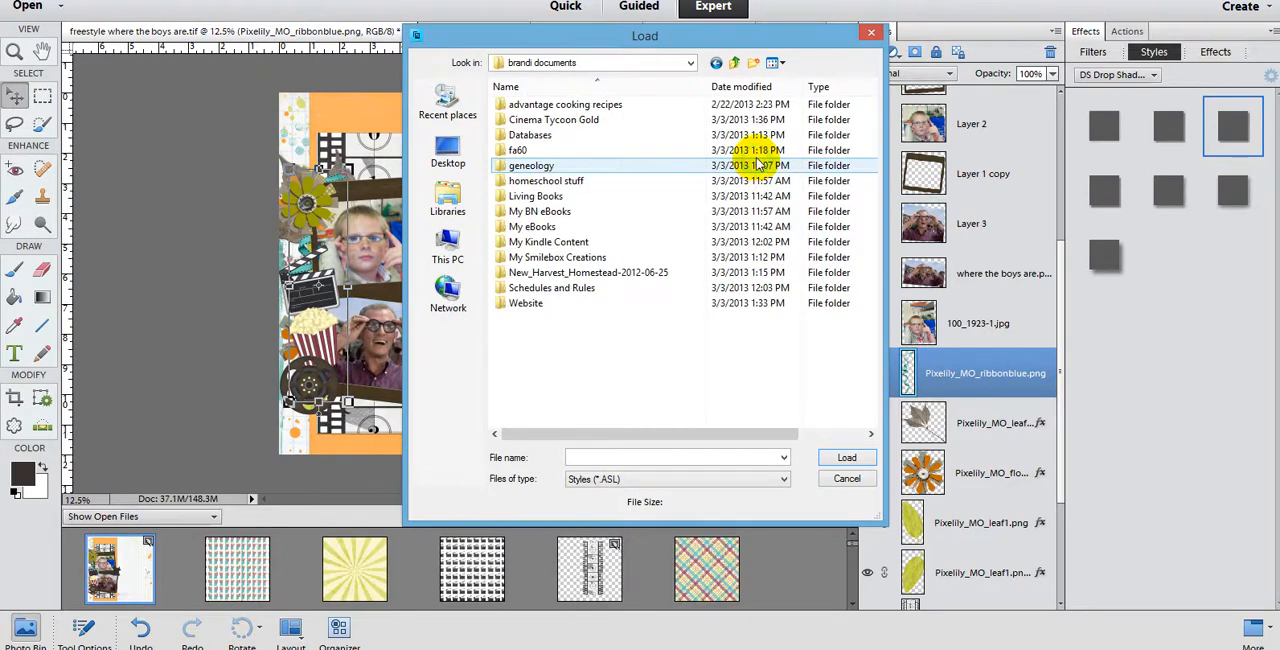
pyautogui.click(734, 62)
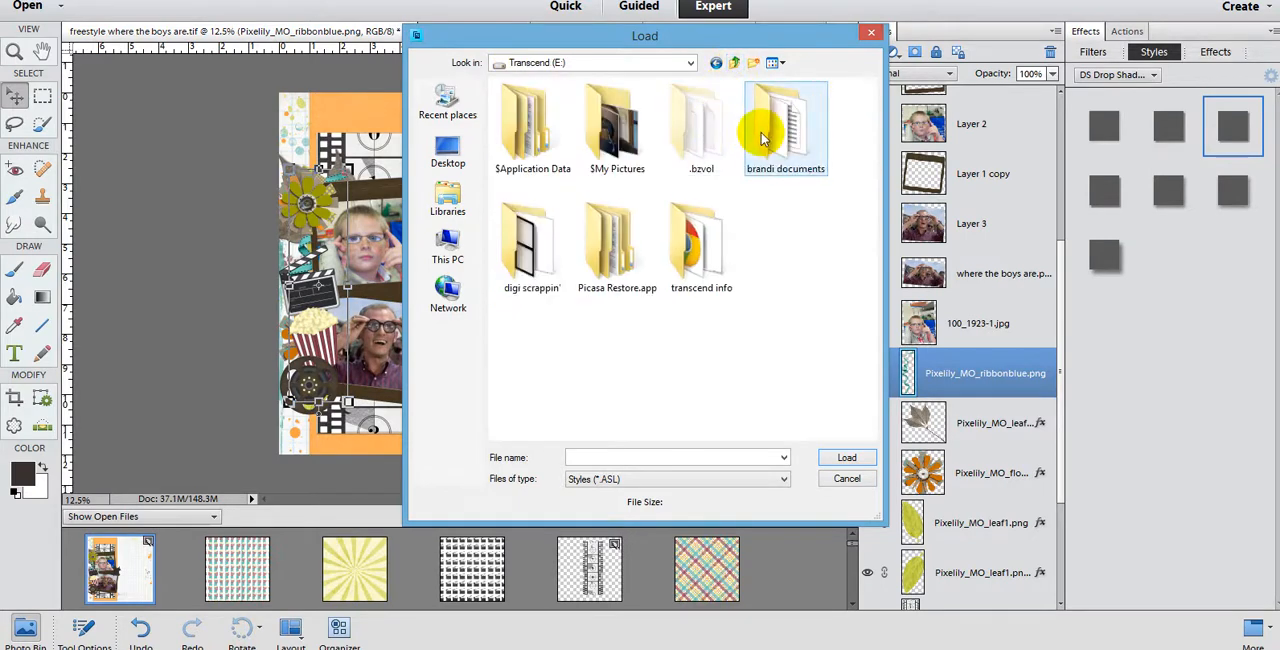
pyautogui.doubleClick(533, 272)
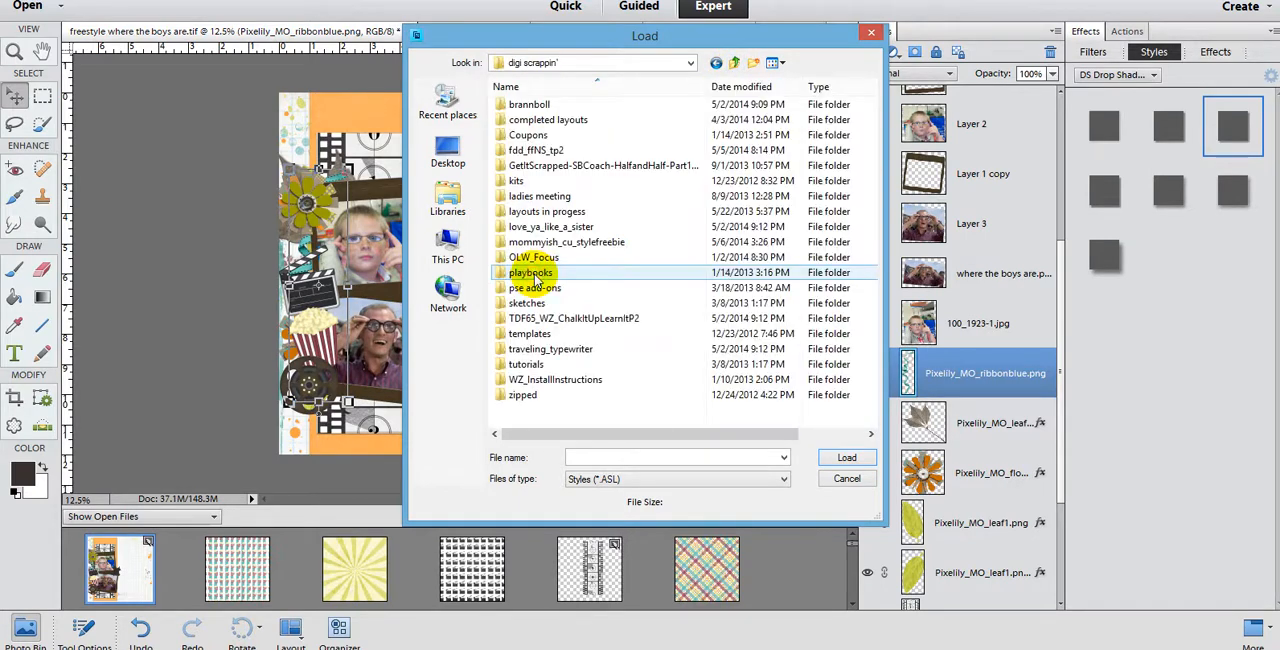
pyautogui.doubleClick(545, 288)
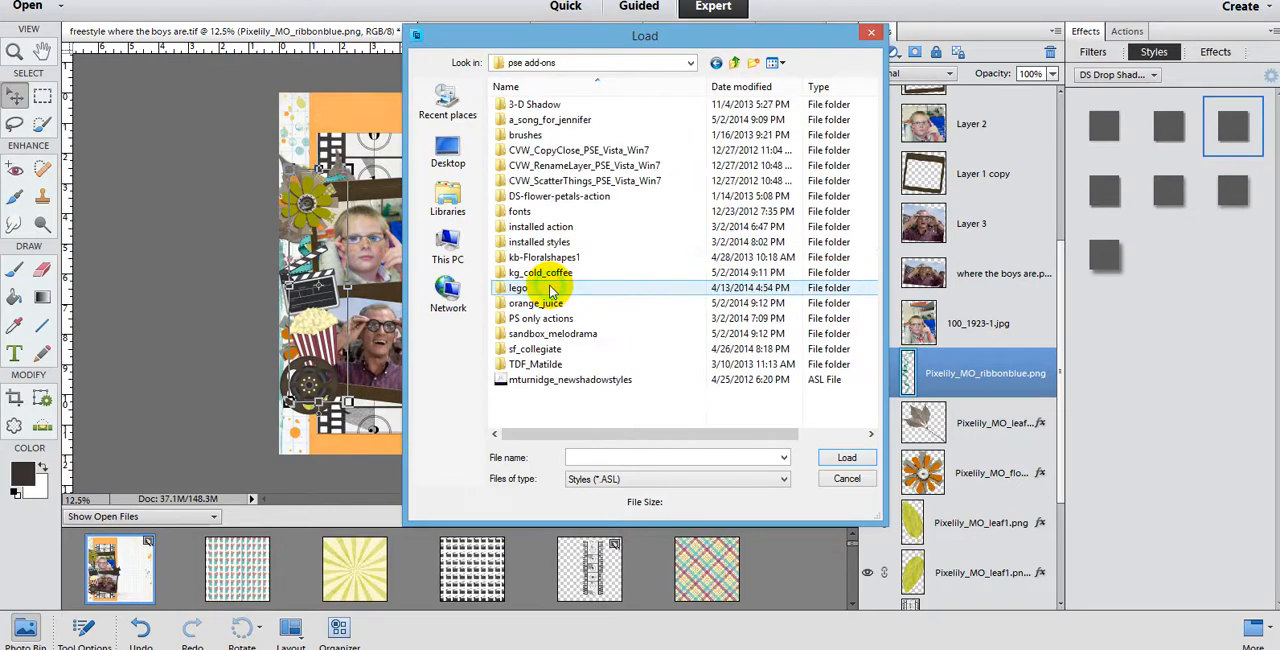
pyautogui.click(560, 380)
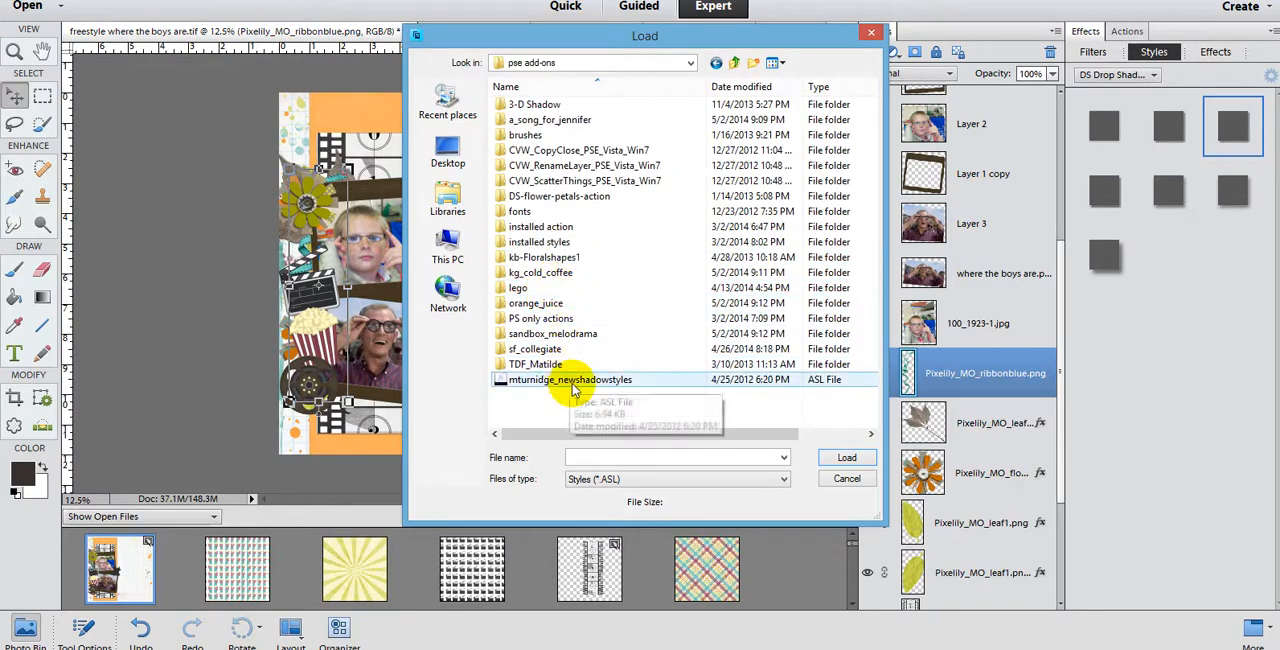
pyautogui.click(823, 462)
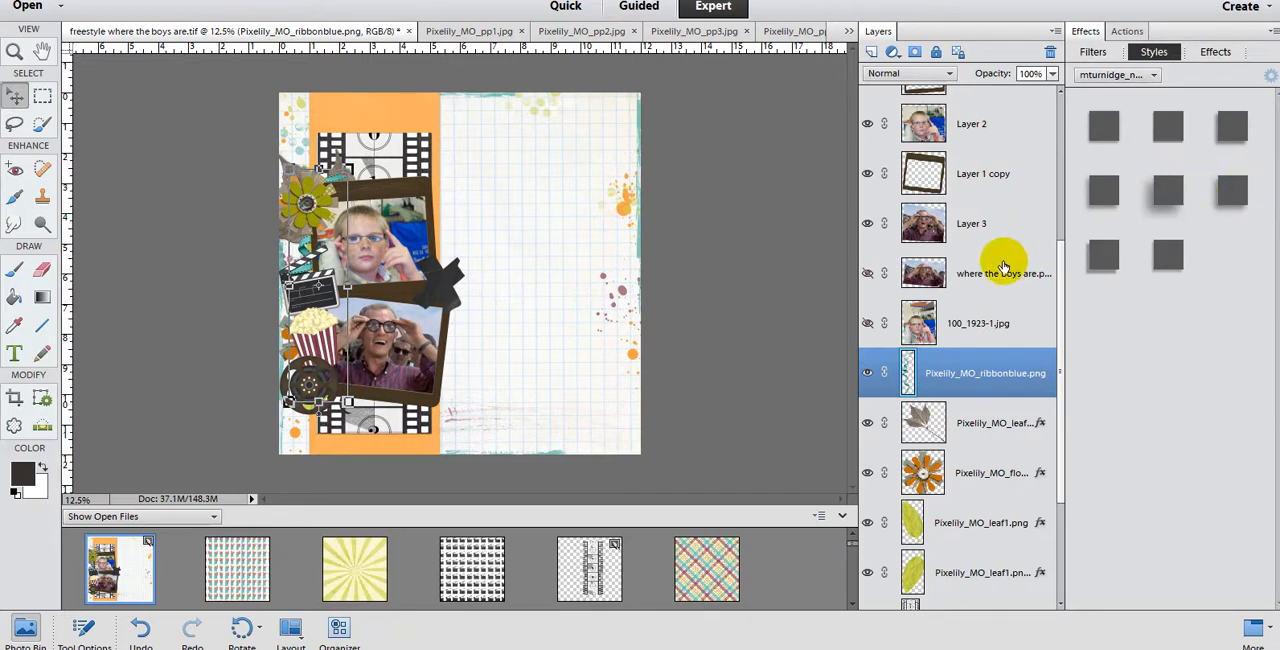
# Step: Apply the sixth of the newly loaded shadow styles to the blue ribbon layer and move the green flower slightly upward
pyautogui.click(1232, 190)
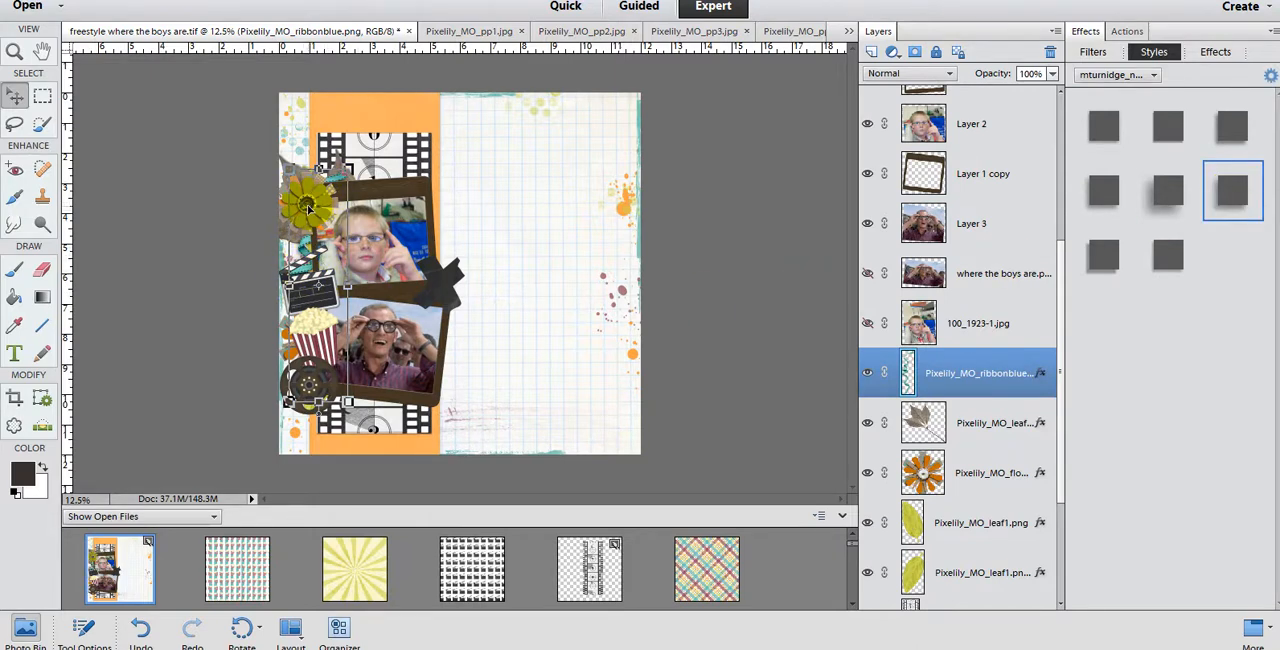
pyautogui.moveTo(308, 208); pyautogui.dragTo(312, 186)
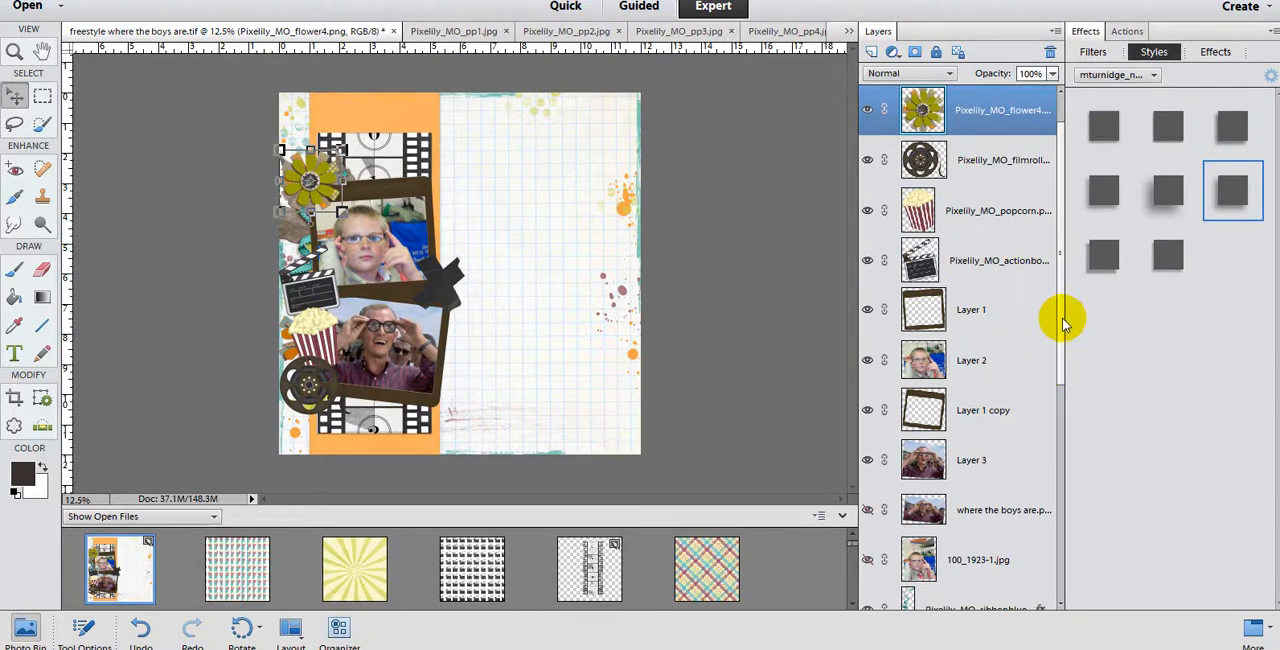
# Step: Apply the mt-shadows-04-a little bulky style to both photo frames, Layer 1 copy and Layer 1
pyautogui.moveTo(1063, 317); pyautogui.dragTo(1045, 590)
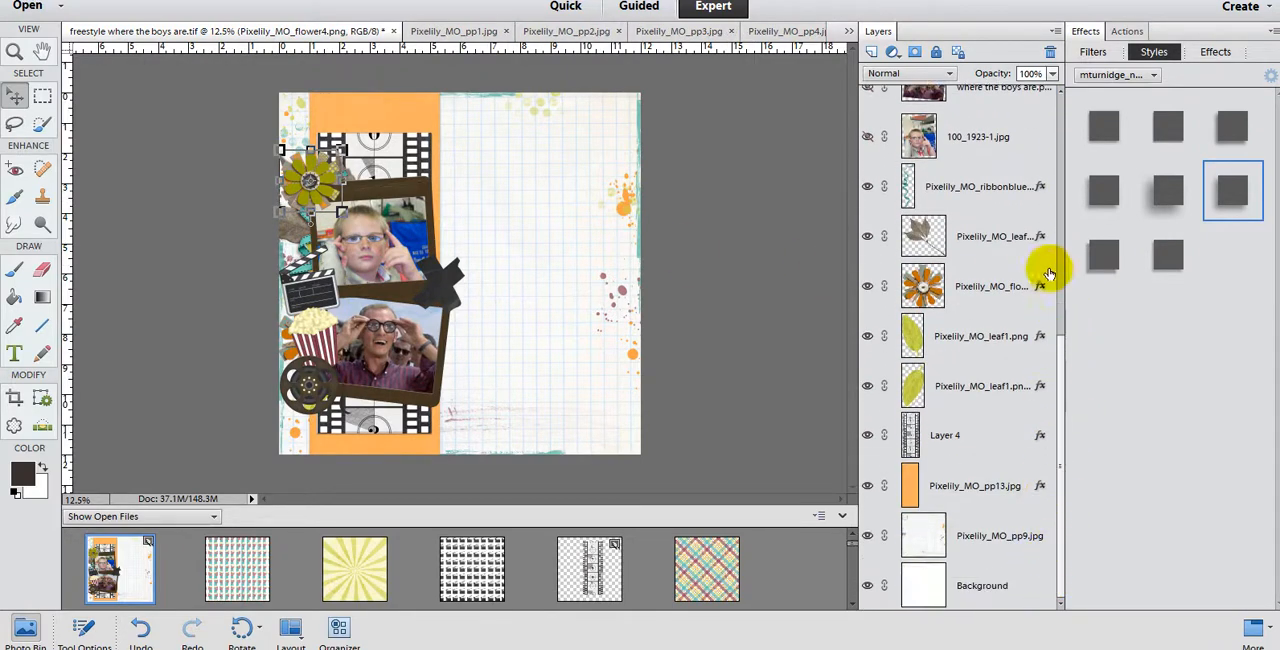
pyautogui.click(924, 137)
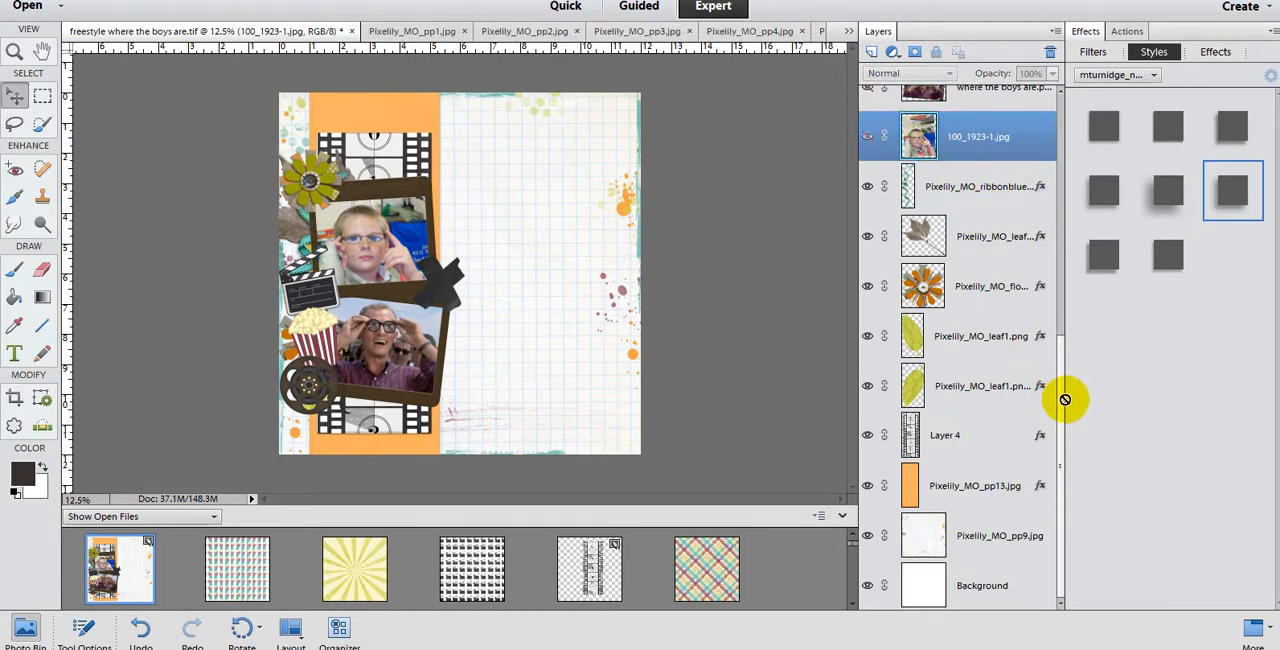
pyautogui.moveTo(1066, 389); pyautogui.dragTo(1063, 243)
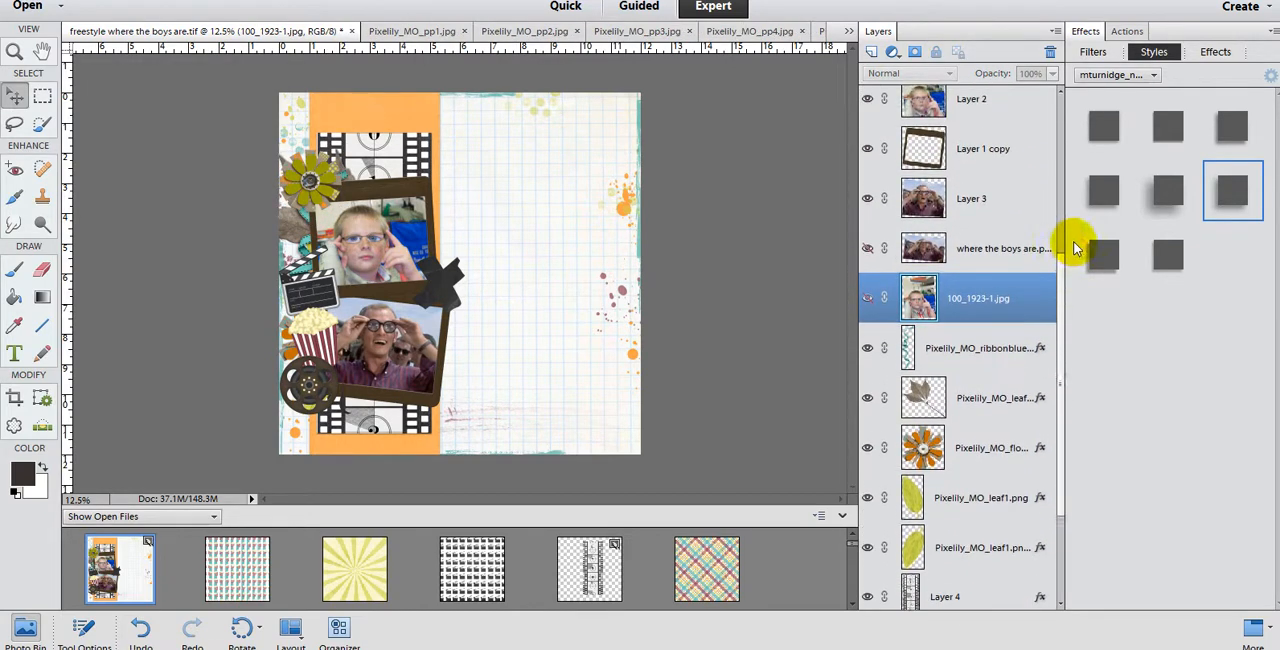
pyautogui.click(937, 163)
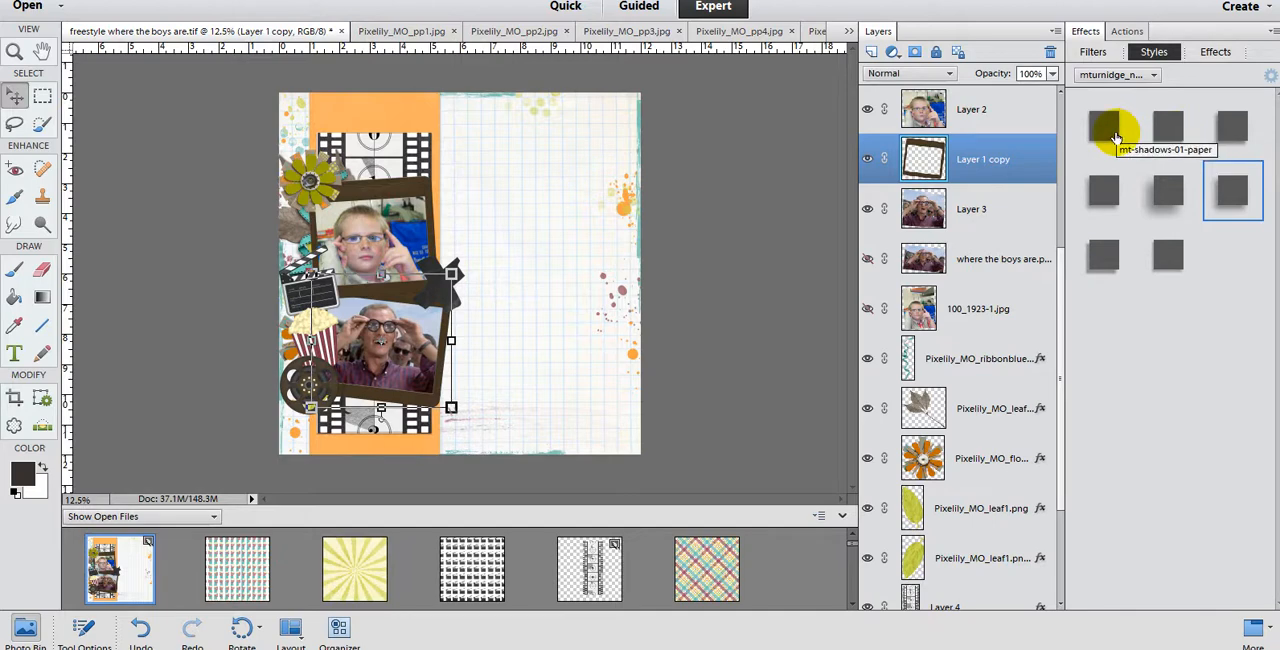
pyautogui.click(1113, 189)
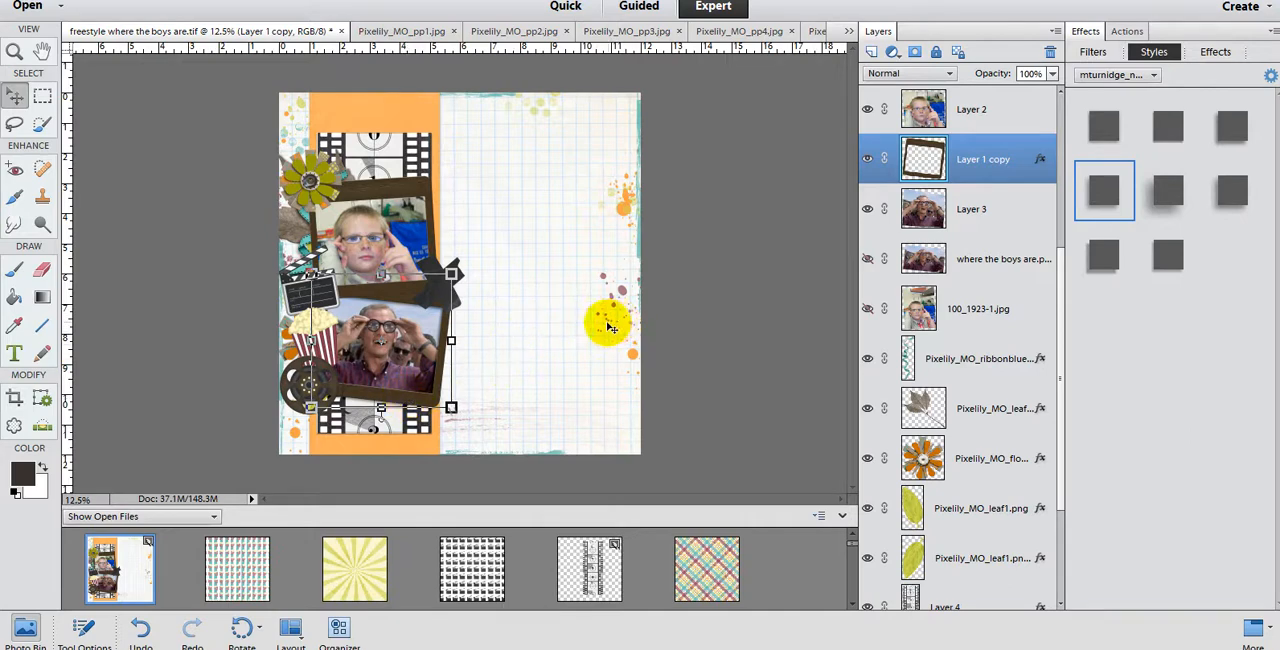
pyautogui.click(410, 248)
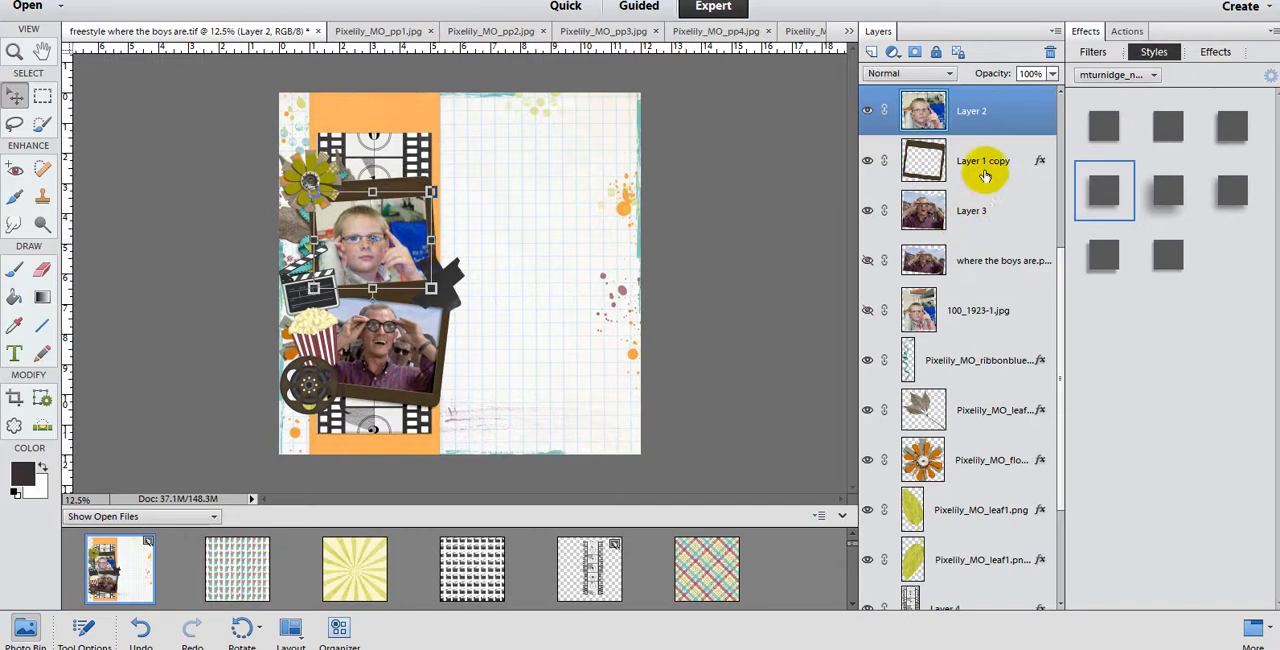
pyautogui.scroll(2, 940, 175)
pyautogui.click(945, 165)
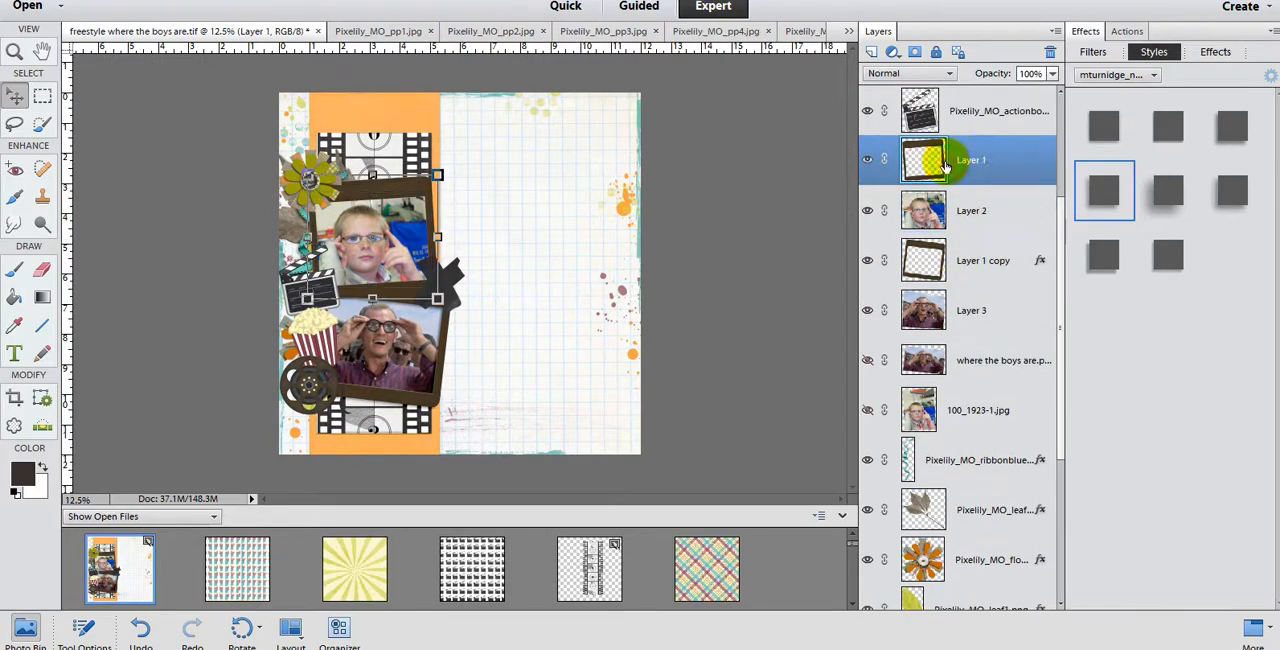
pyautogui.click(1101, 193)
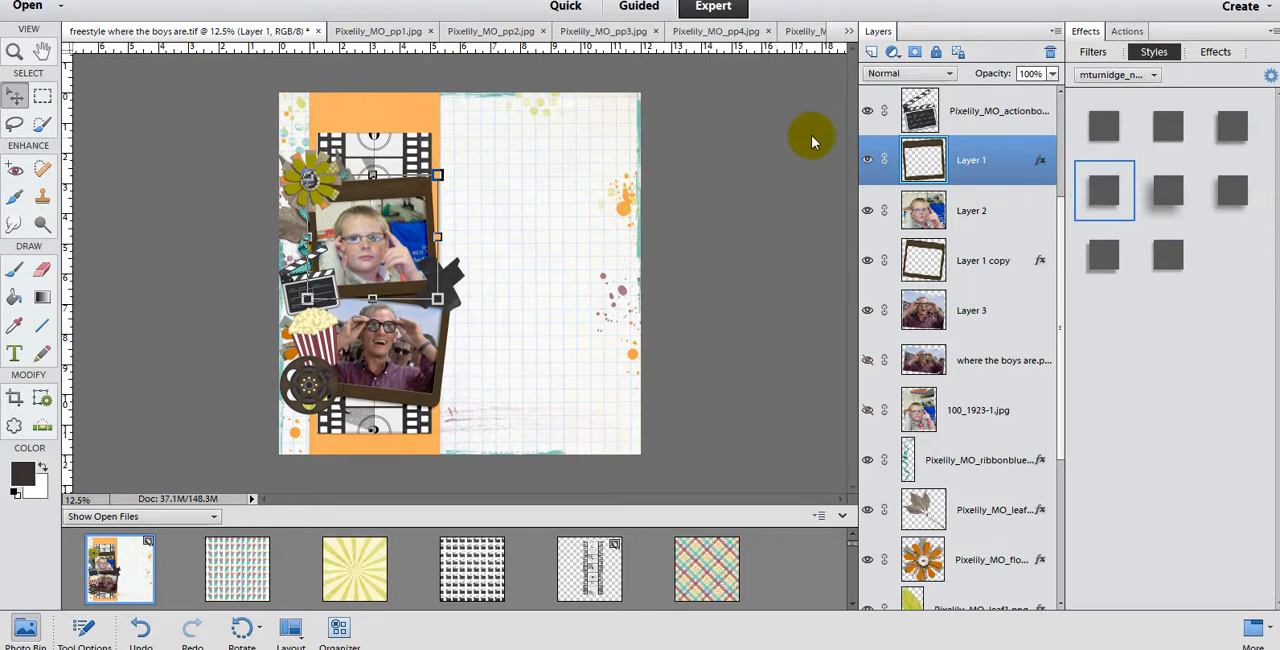
# Step: Apply the mt-shadows-05-3D large shadow style to the actionboard, popcorn and filmroll layers
pyautogui.click(928, 118)
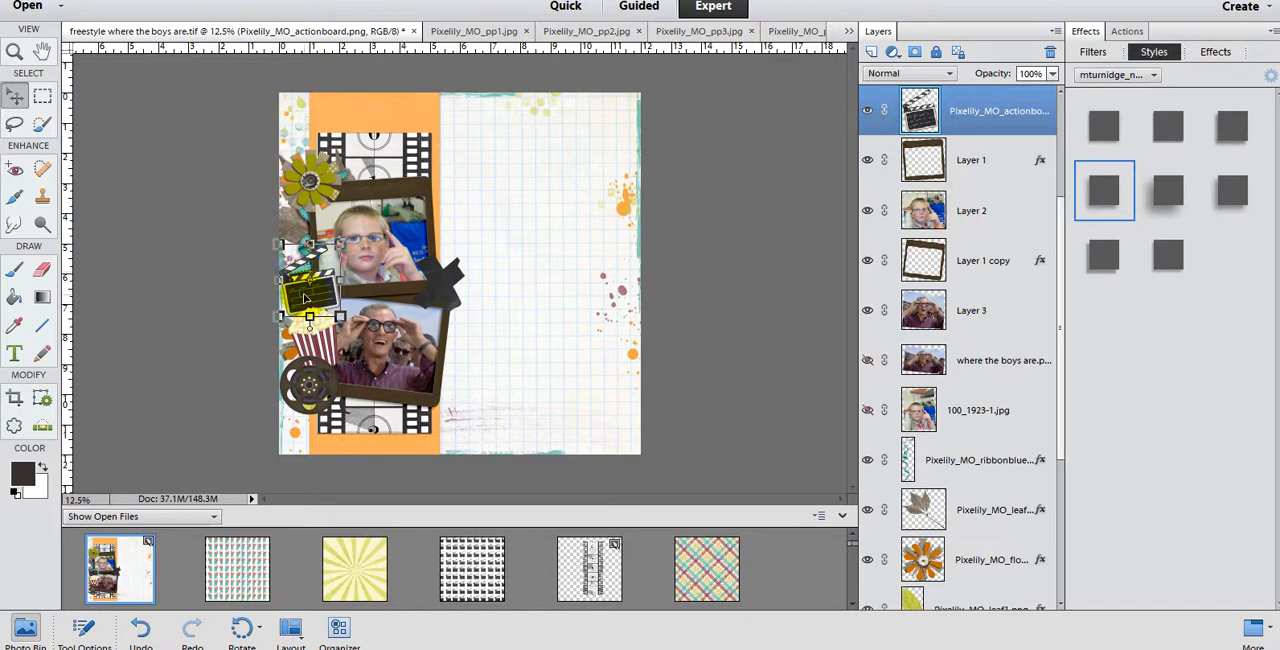
pyautogui.click(1173, 200)
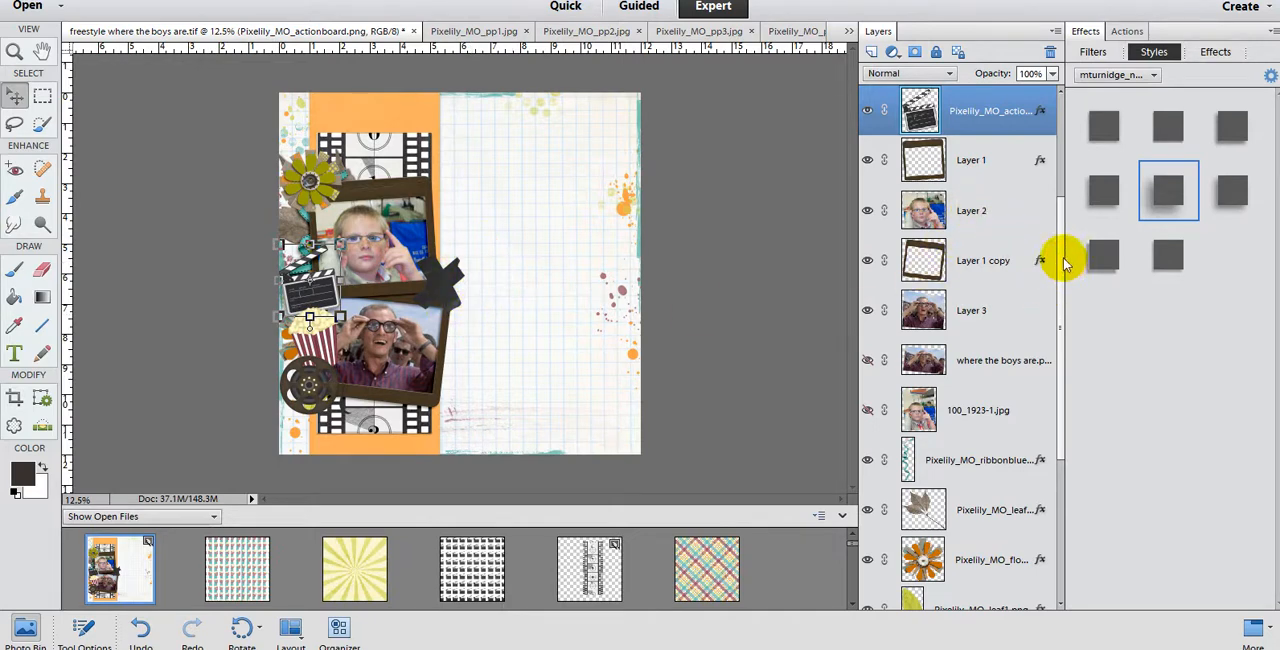
pyautogui.moveTo(1066, 262); pyautogui.dragTo(1056, 128)
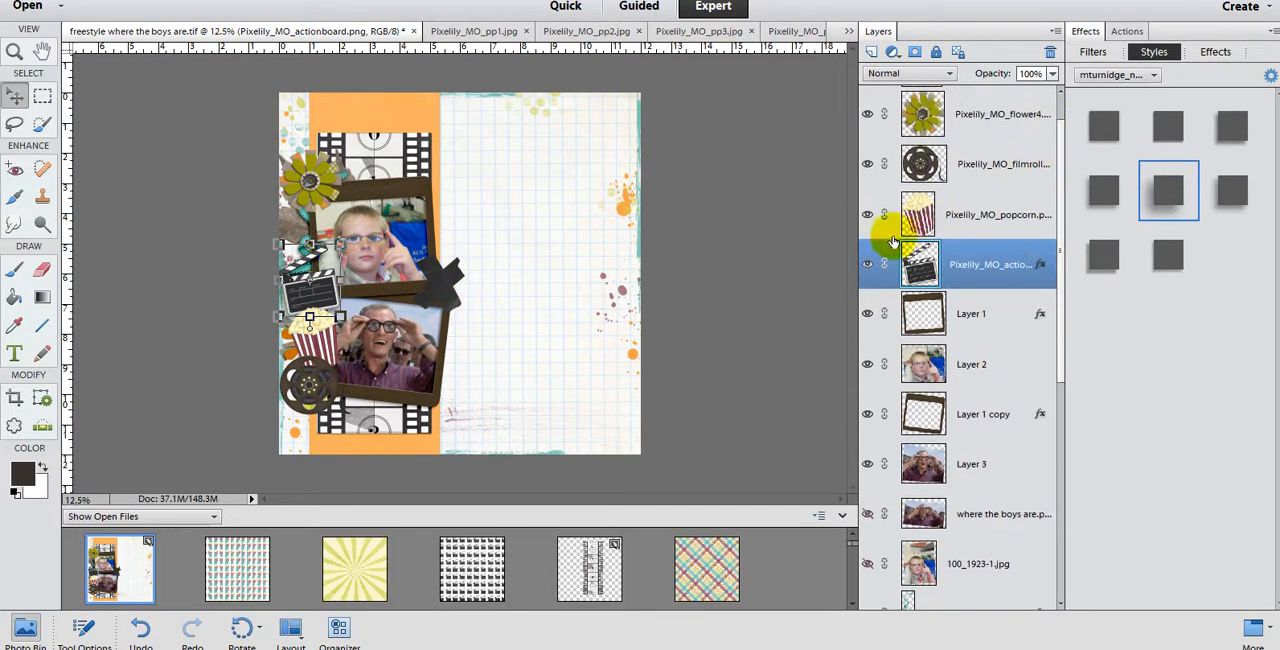
pyautogui.click(914, 216)
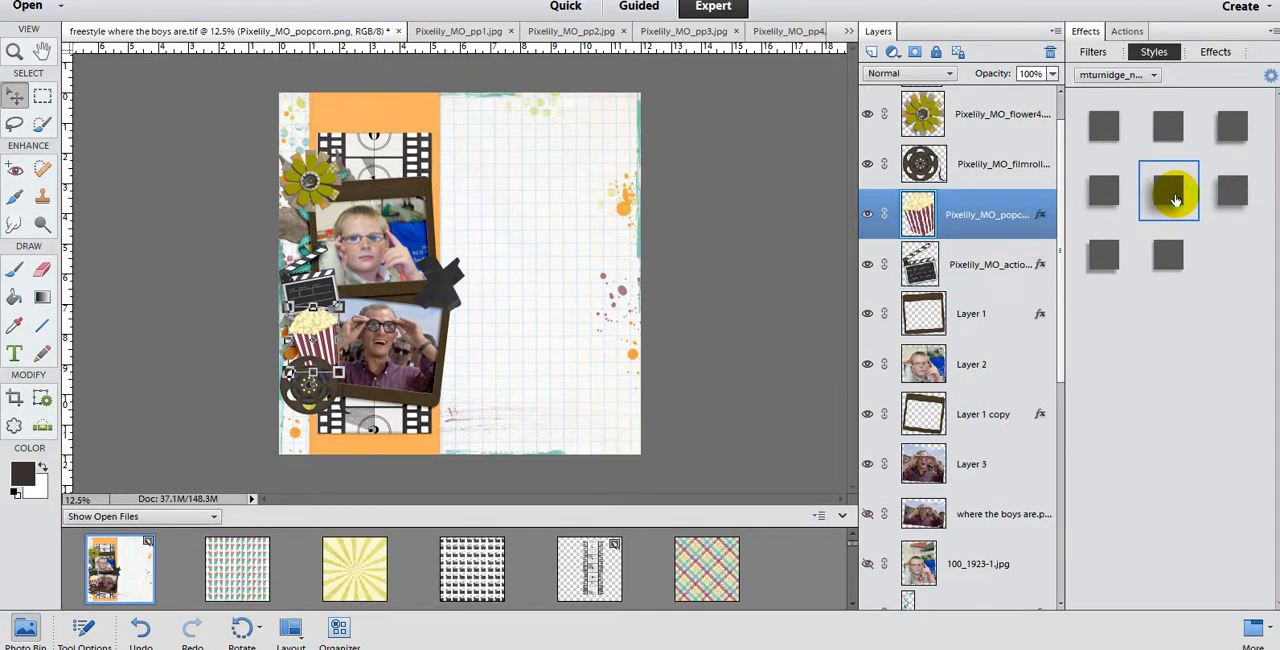
pyautogui.click(925, 160)
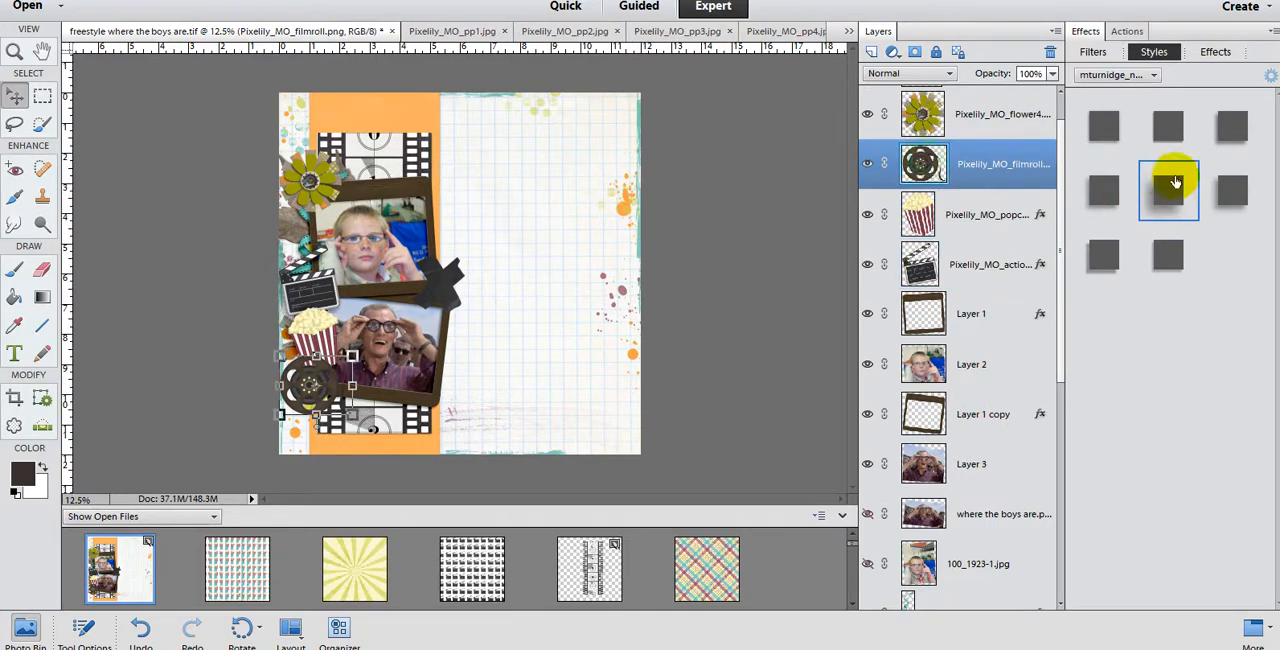
pyautogui.click(1181, 197)
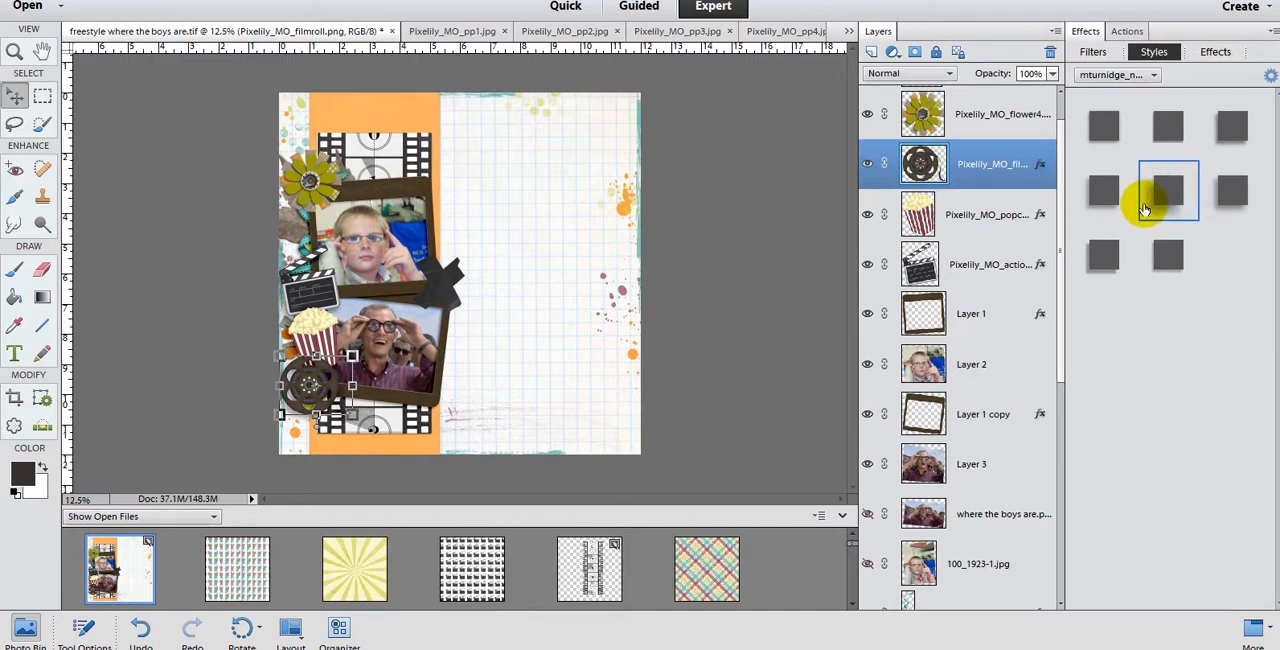
# Step: Move the green flower4 slightly down and to the left on the page, and duplicate its layer under the default copy name
pyautogui.click(925, 116)
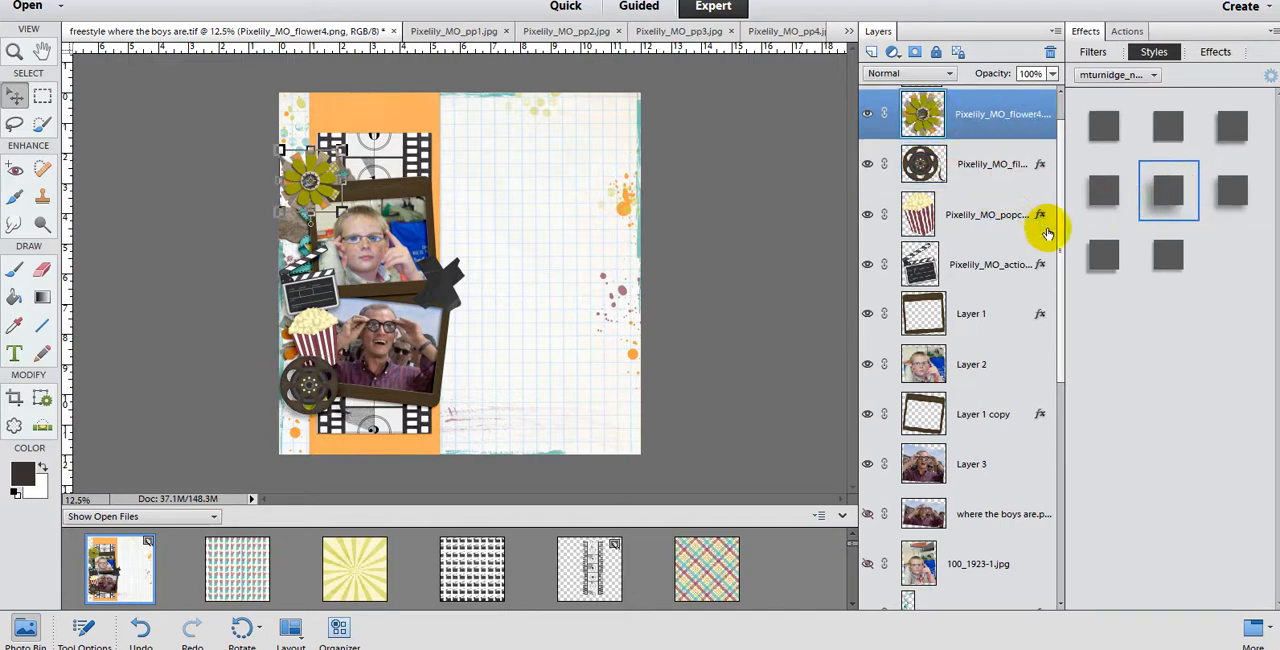
pyautogui.scroll(1, 1060, 210)
pyautogui.scroll(1, 1062, 203)
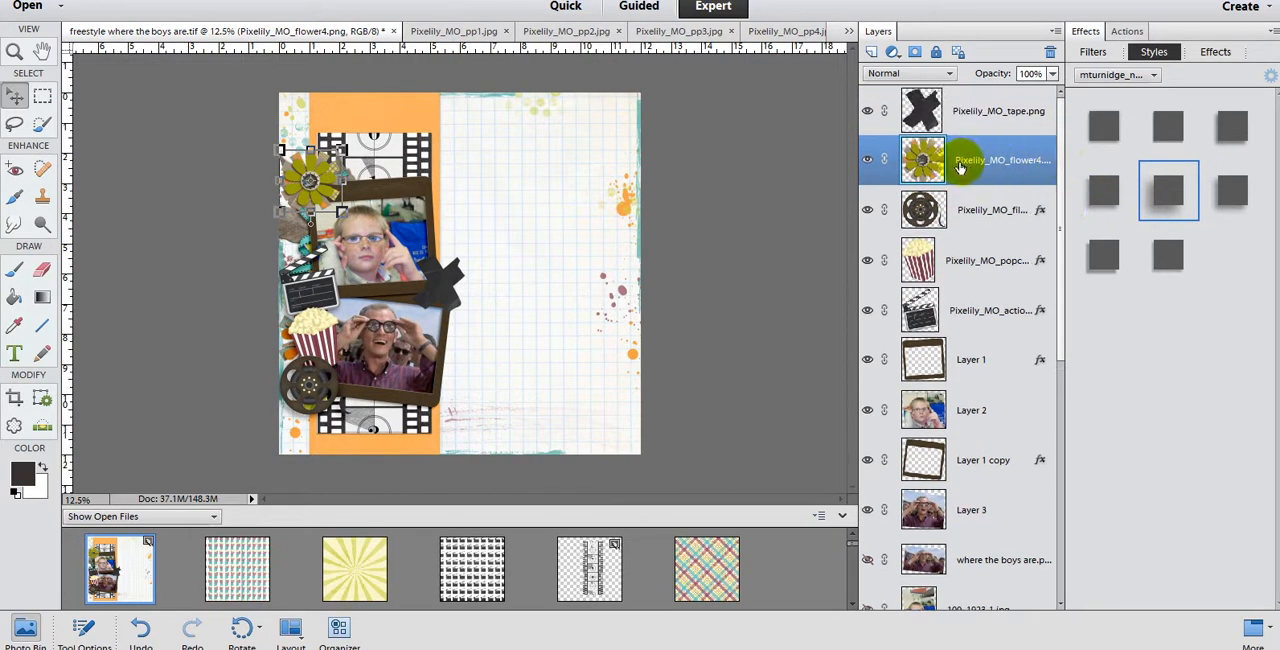
pyautogui.moveTo(310, 186); pyautogui.dragTo(302, 203)
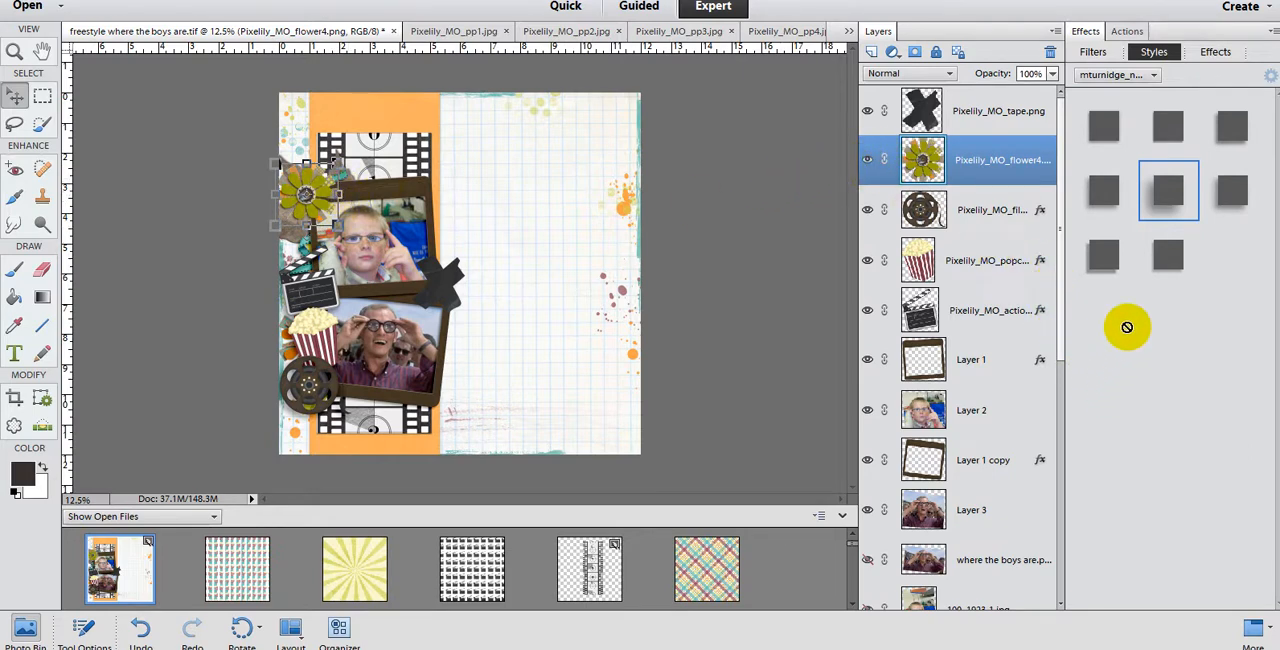
pyautogui.rightClick(997, 170)
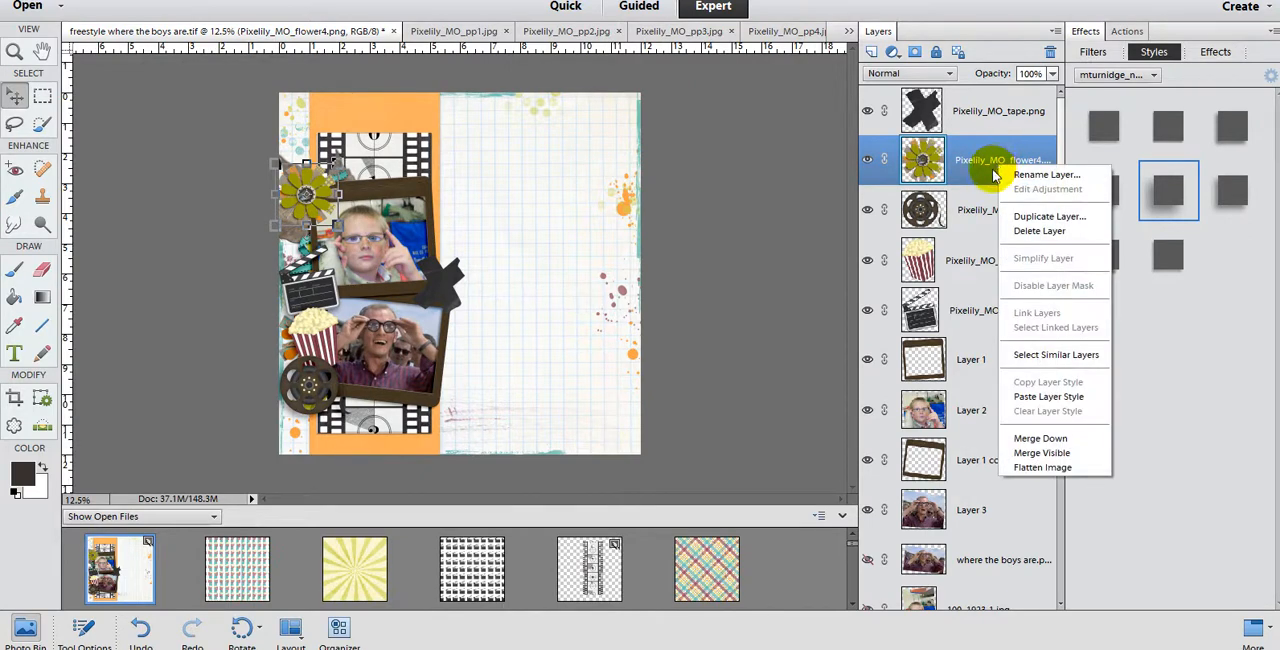
pyautogui.click(1038, 216)
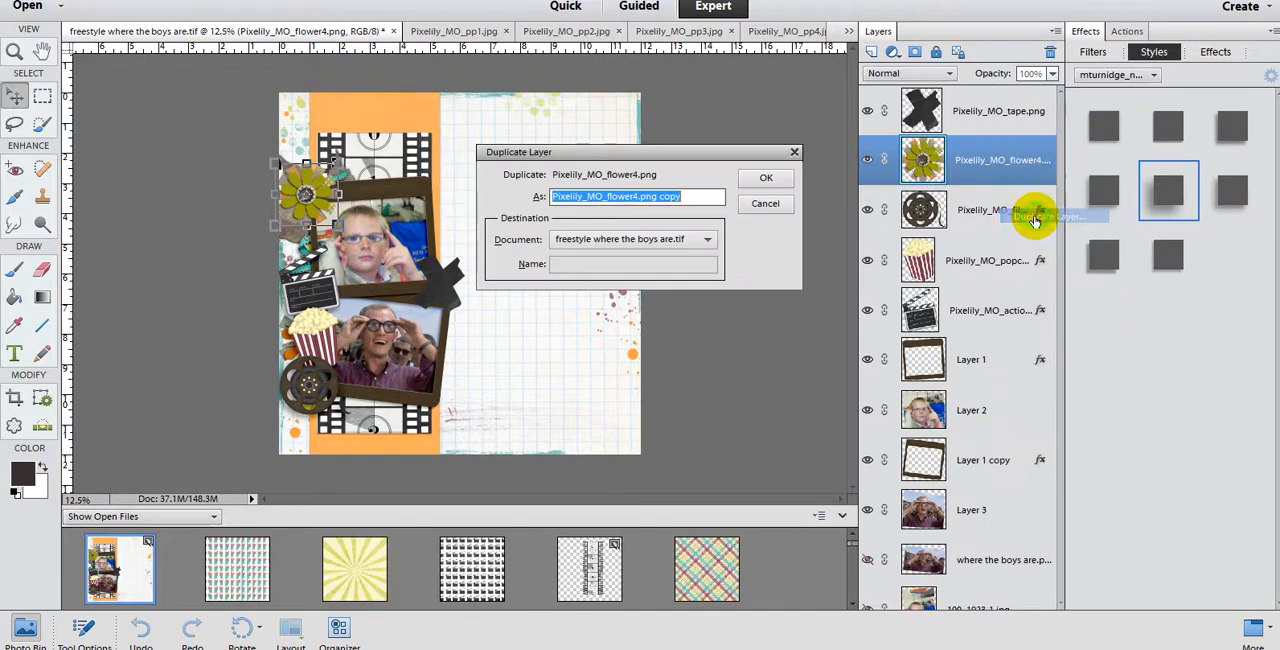
pyautogui.click(766, 178)
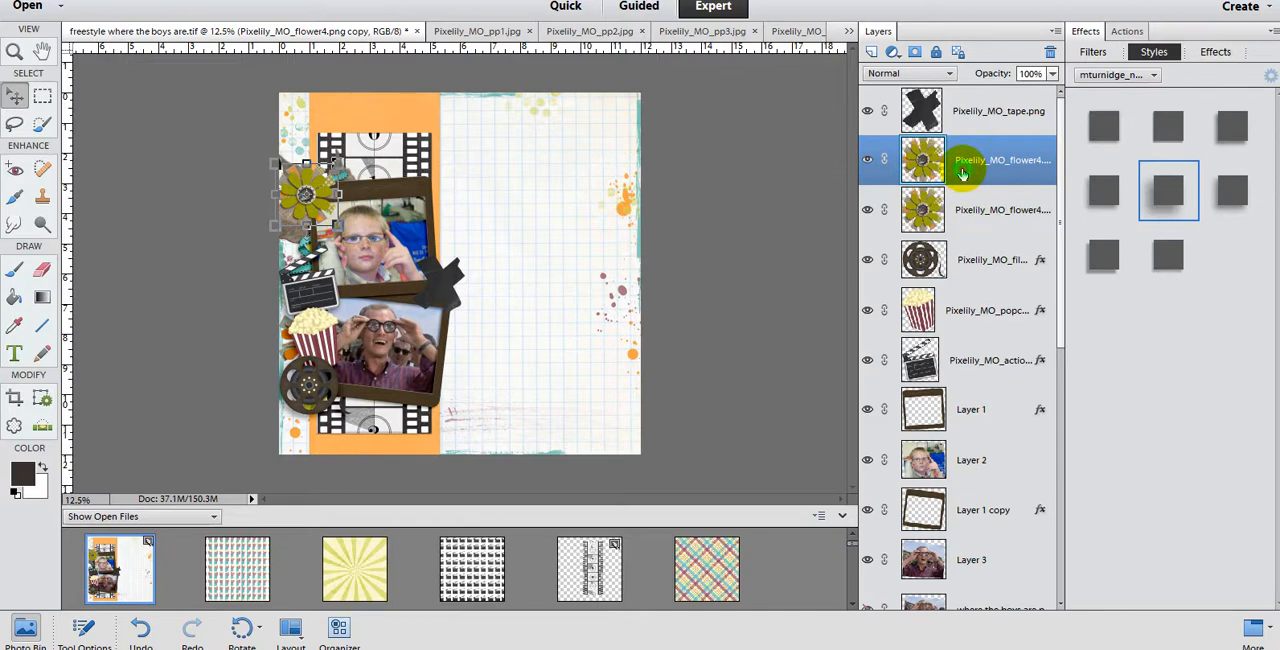
# Step: Rename the original flower4 layer beneath the copy as flower shadow
pyautogui.click(976, 208)
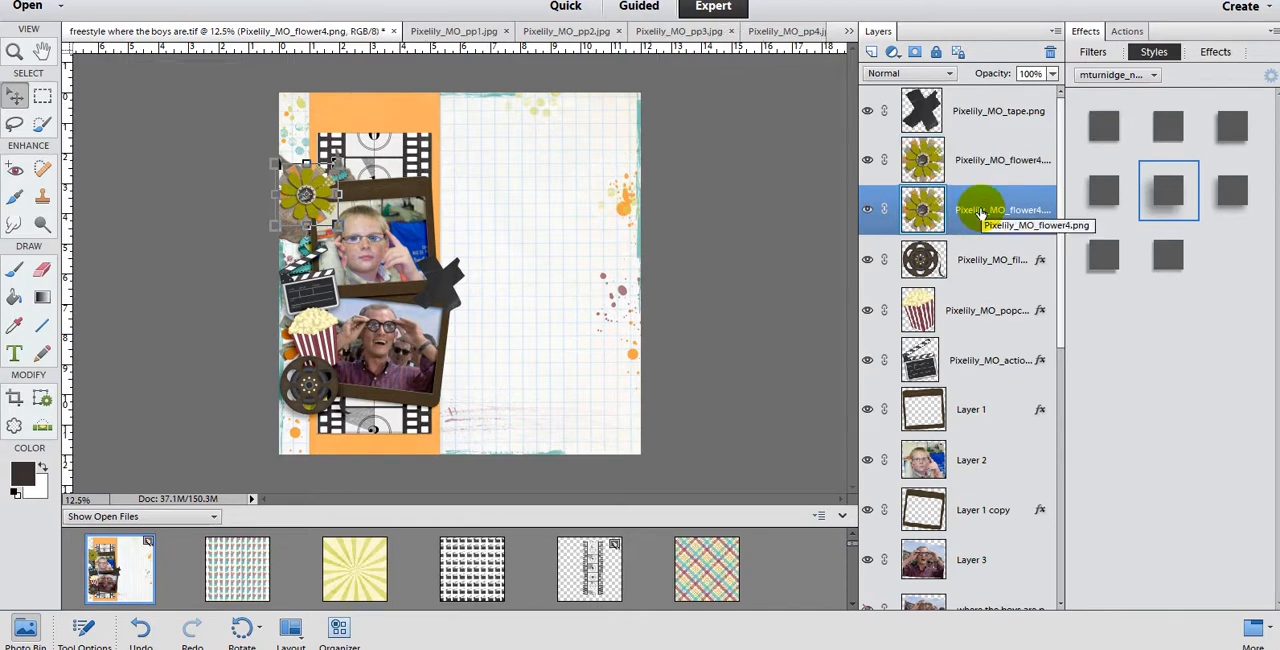
pyautogui.rightClick(980, 213)
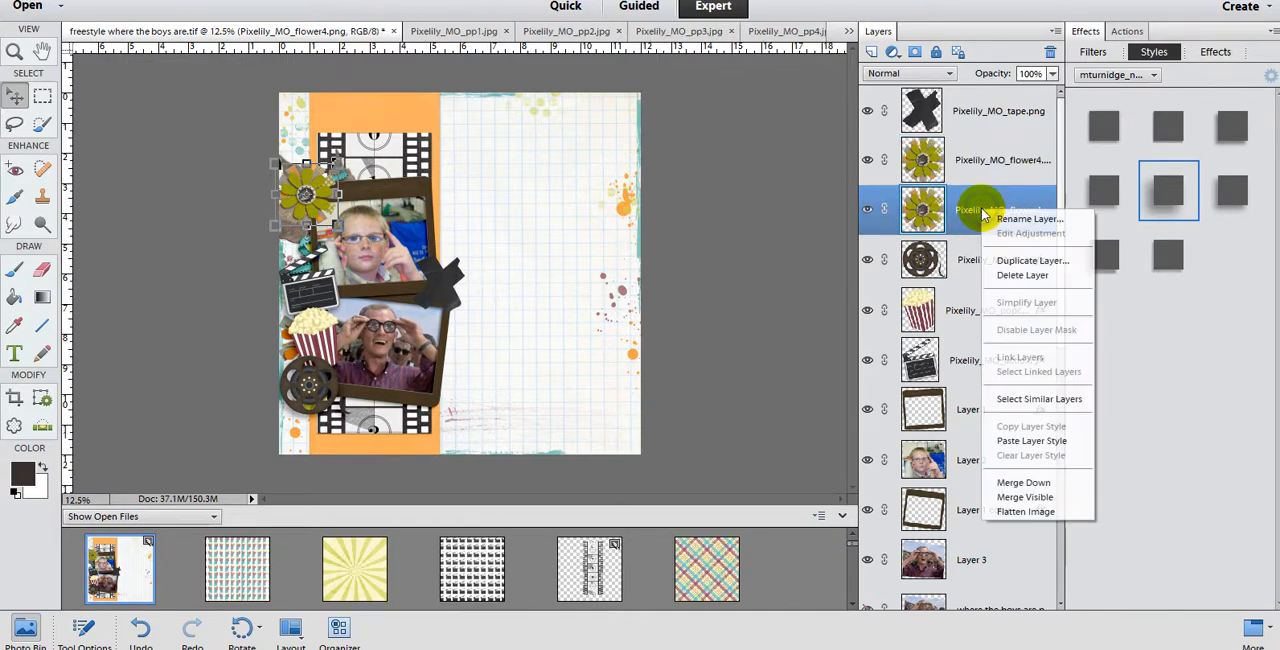
pyautogui.click(1004, 222)
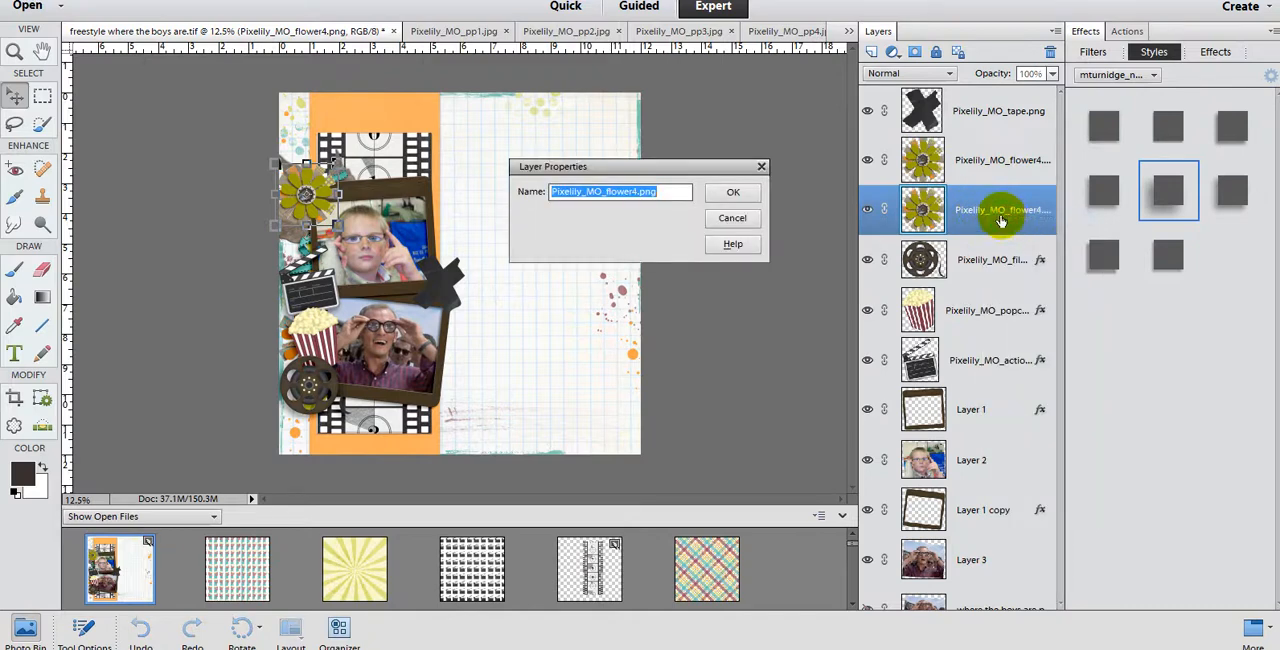
pyautogui.write('flower shadow')
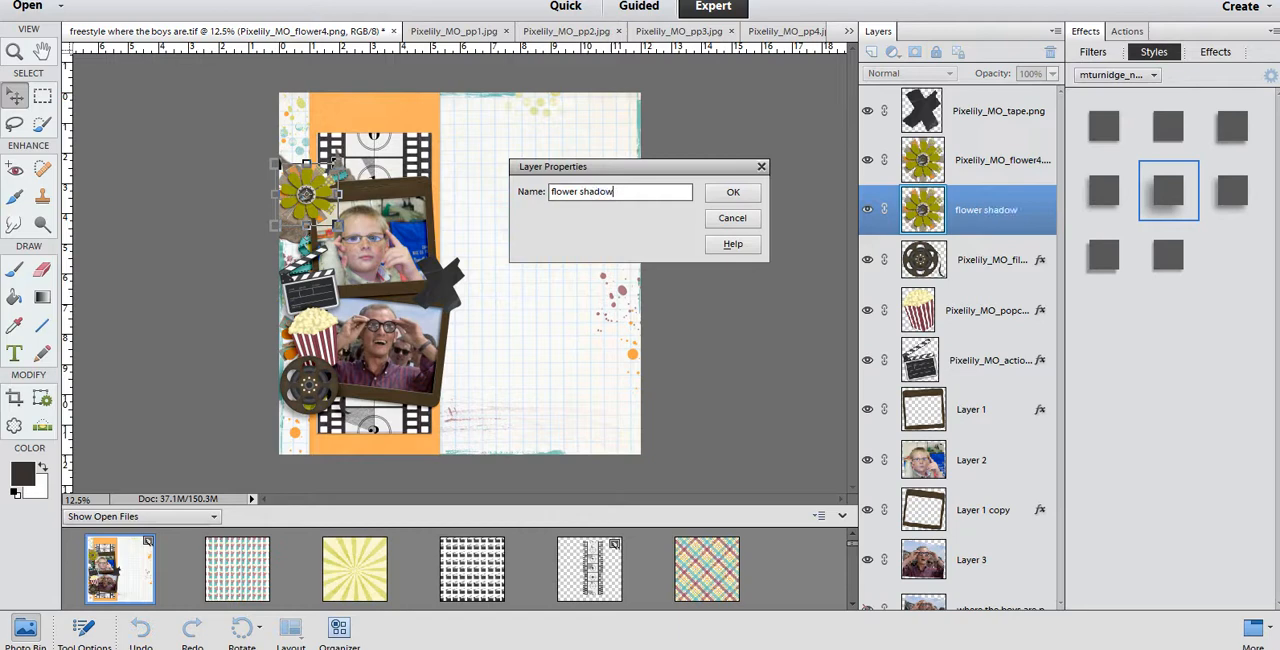
pyautogui.press('Return')
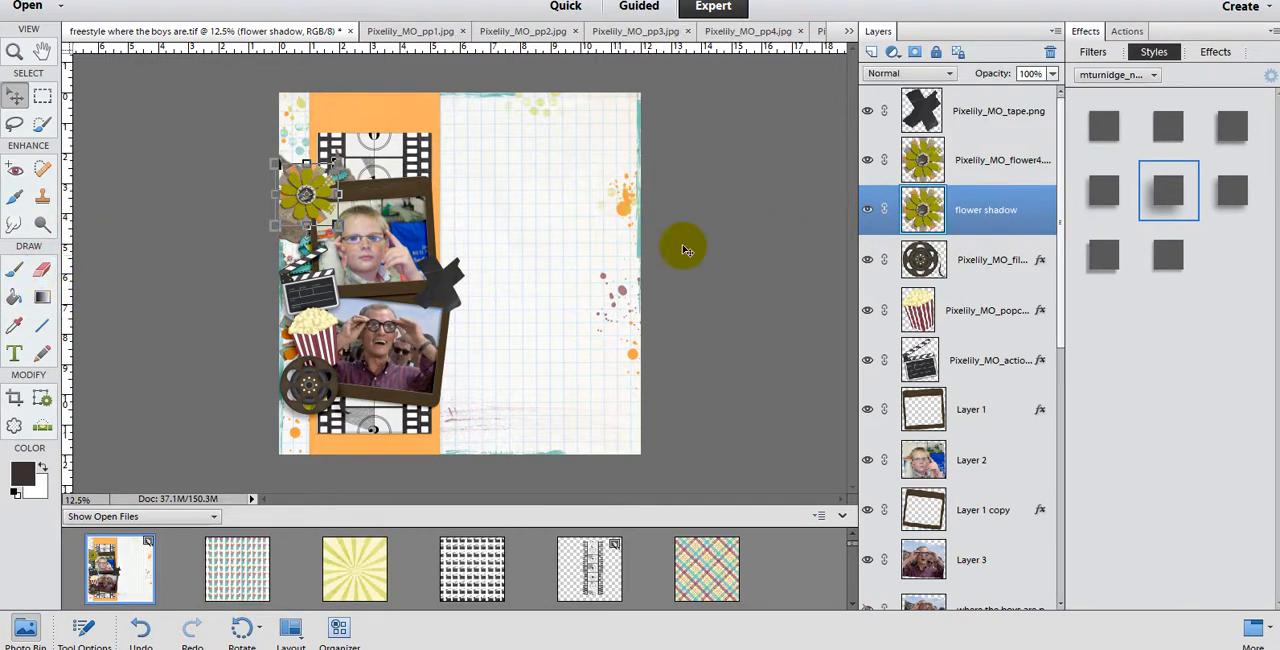
# Step: Hide the flower4 copy layer and fill the green petals of the flower shadow layer with the dark foreground color using the Paint Bucket
pyautogui.click(867, 161)
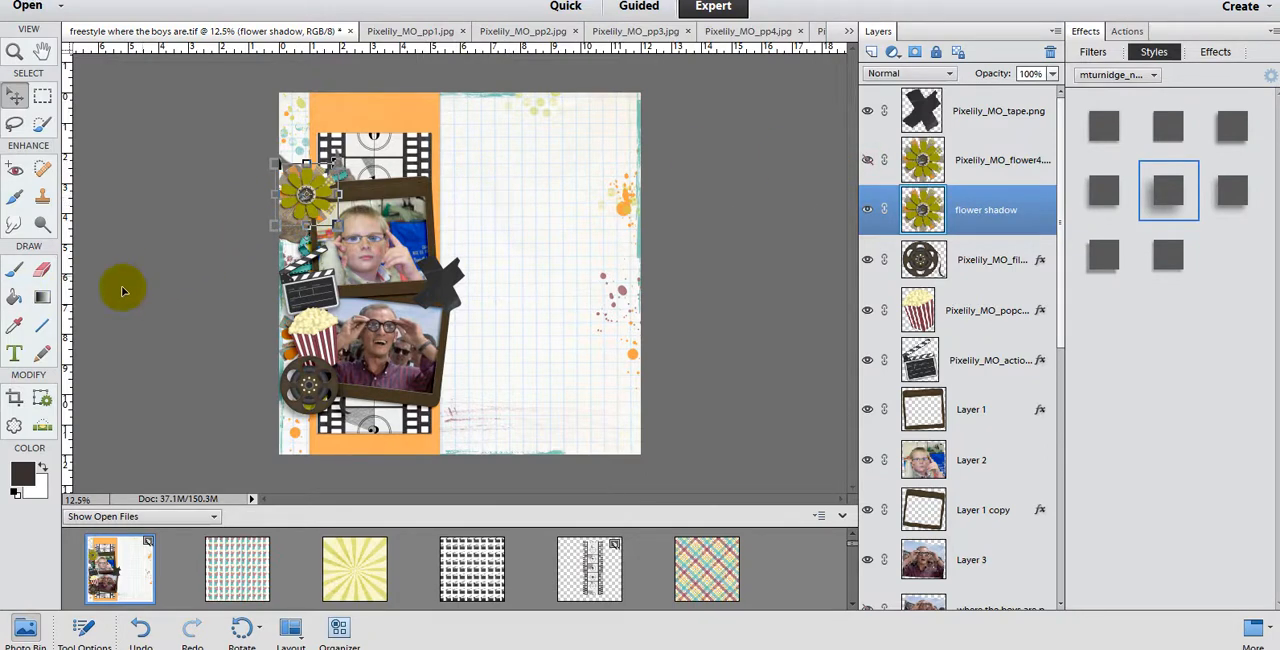
pyautogui.click(15, 297)
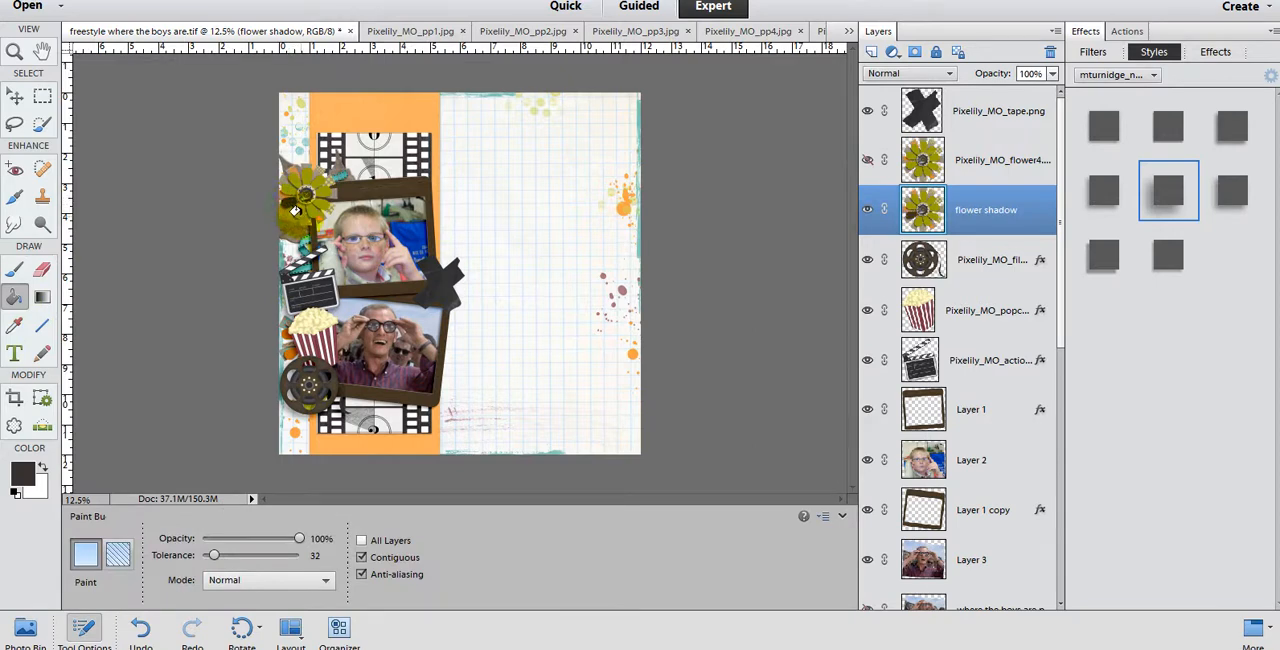
pyautogui.click(309, 203)
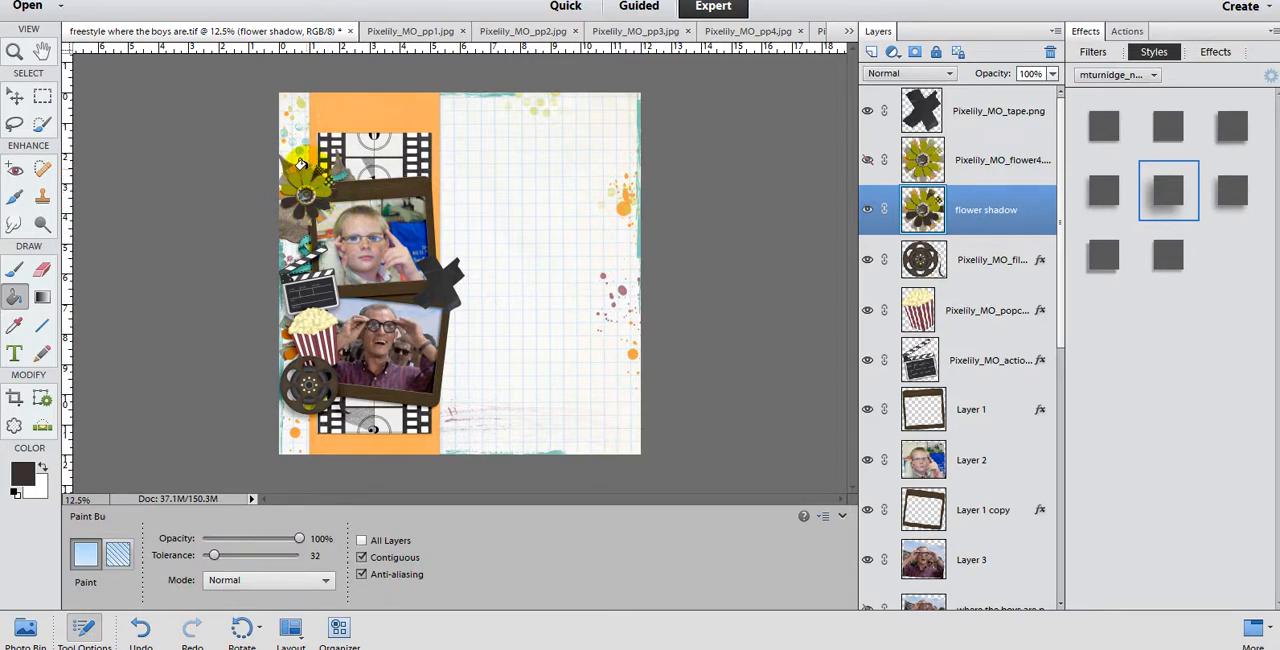
pyautogui.scroll(5, 300, 170)
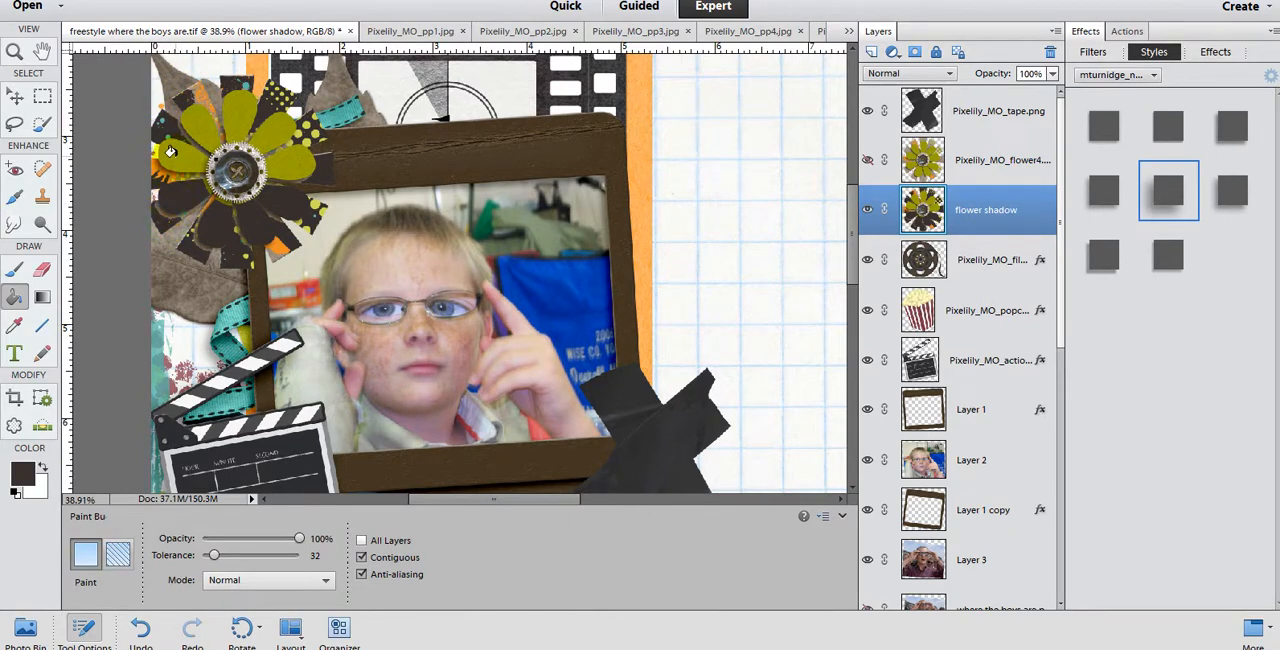
pyautogui.click(170, 151)
pyautogui.click(193, 122)
pyautogui.click(253, 126)
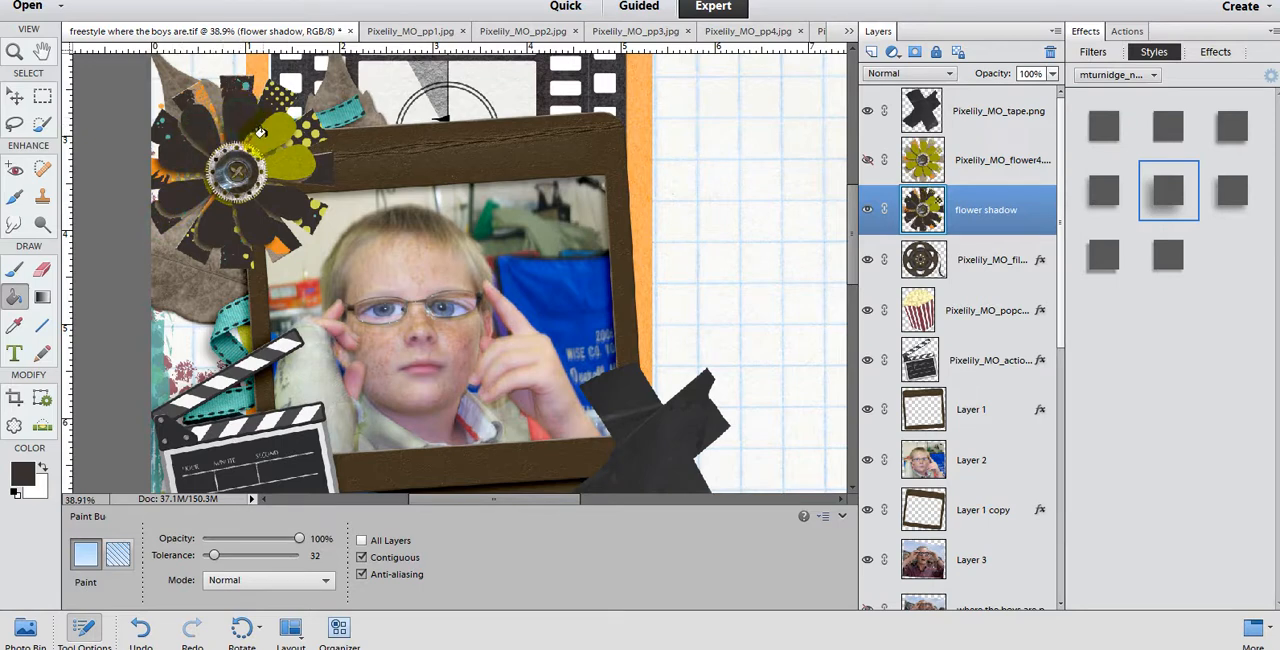
pyautogui.click(262, 134)
pyautogui.click(288, 164)
pyautogui.click(256, 158)
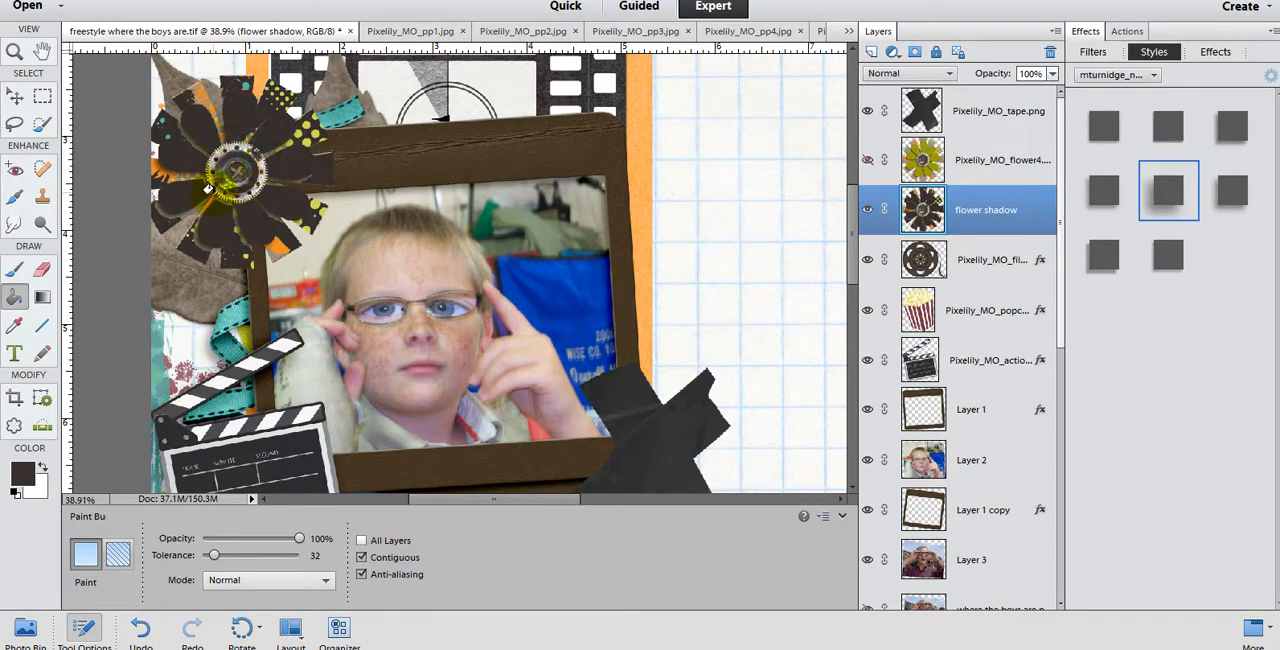
pyautogui.click(276, 244)
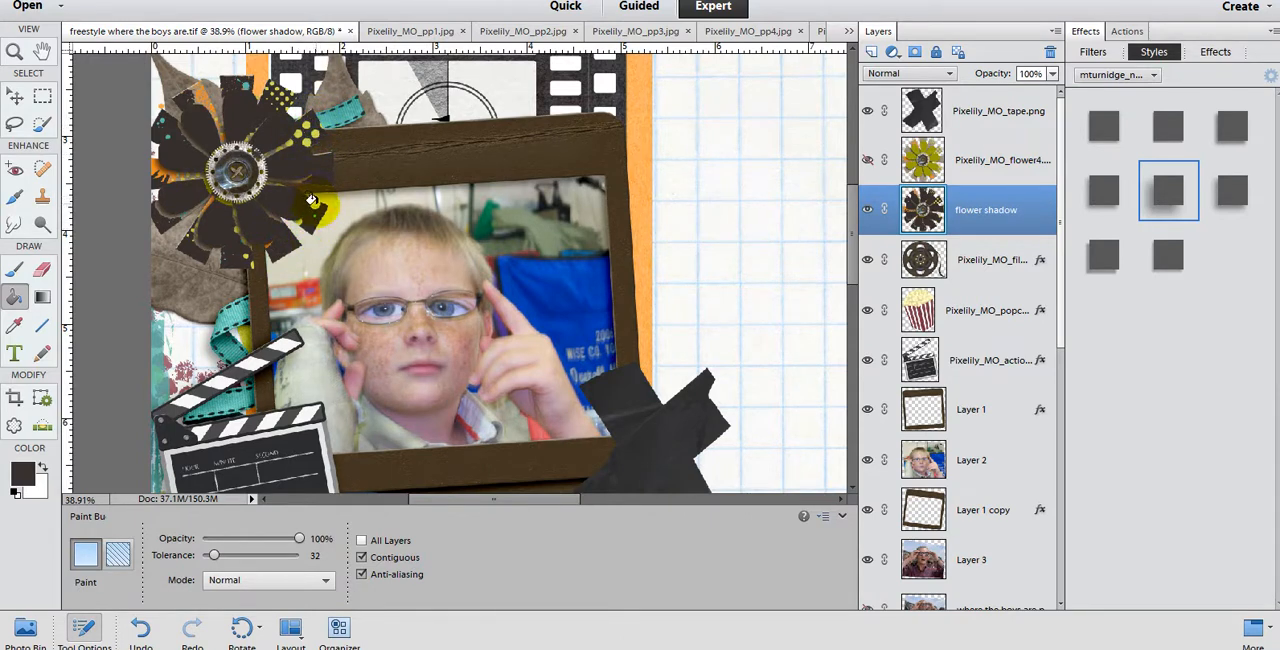
# Step: Fill the remaining colored patches and dots on the flower shadow layer's petals with the dark foreground color using the Paint Bucket
pyautogui.scroll(3, 230, 100)
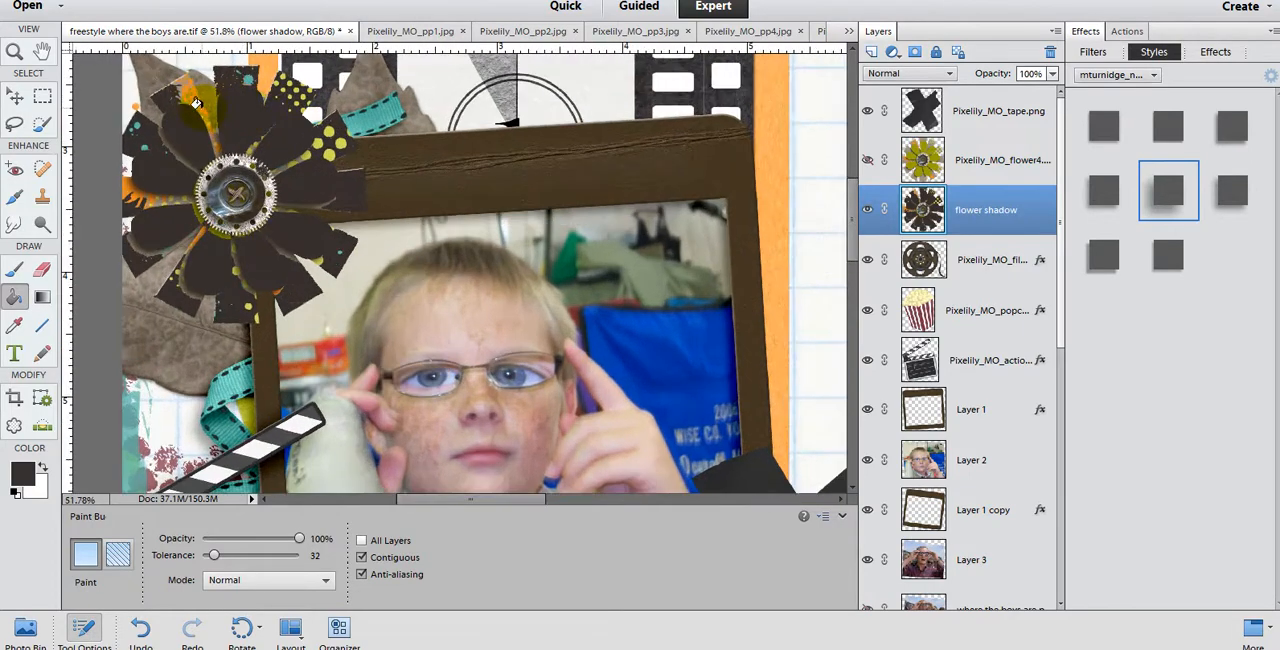
pyautogui.scroll(3, 198, 100)
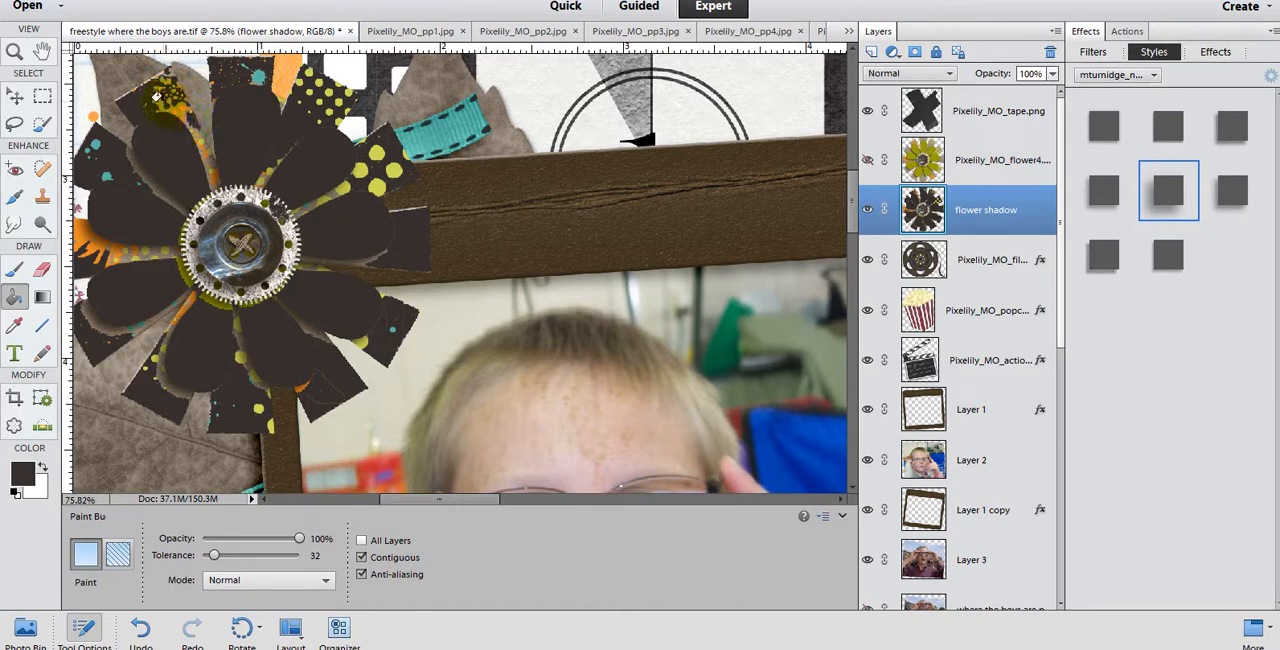
pyautogui.click(155, 92)
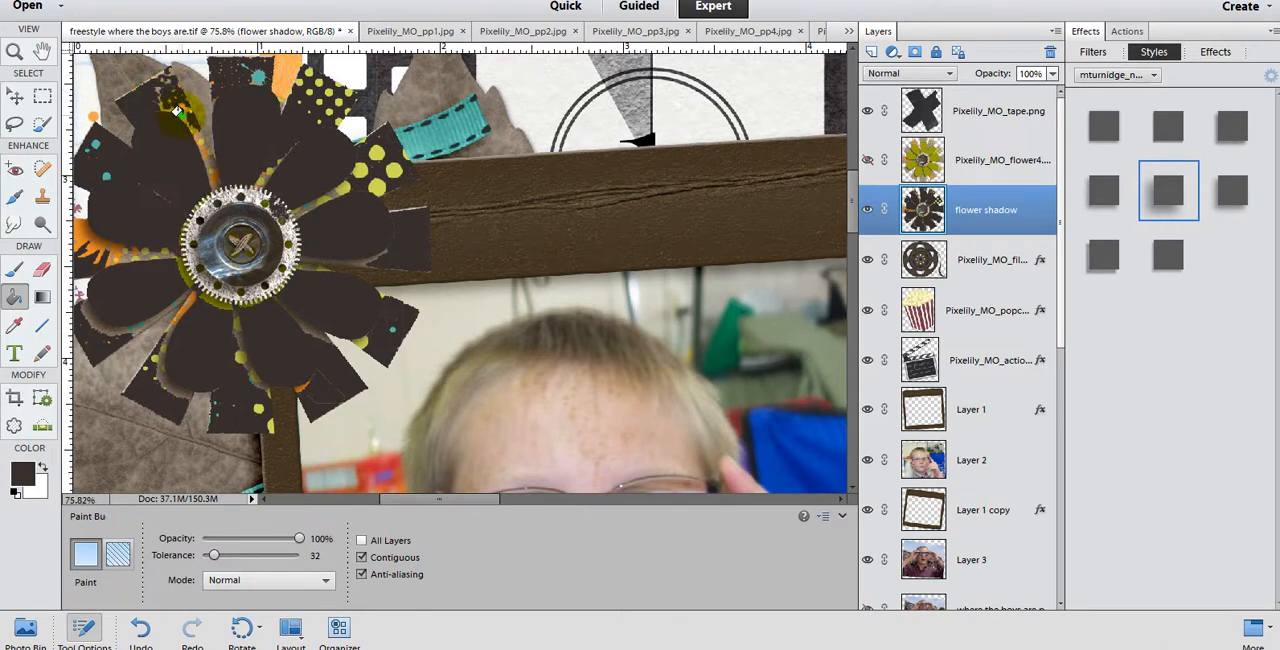
pyautogui.click(200, 146)
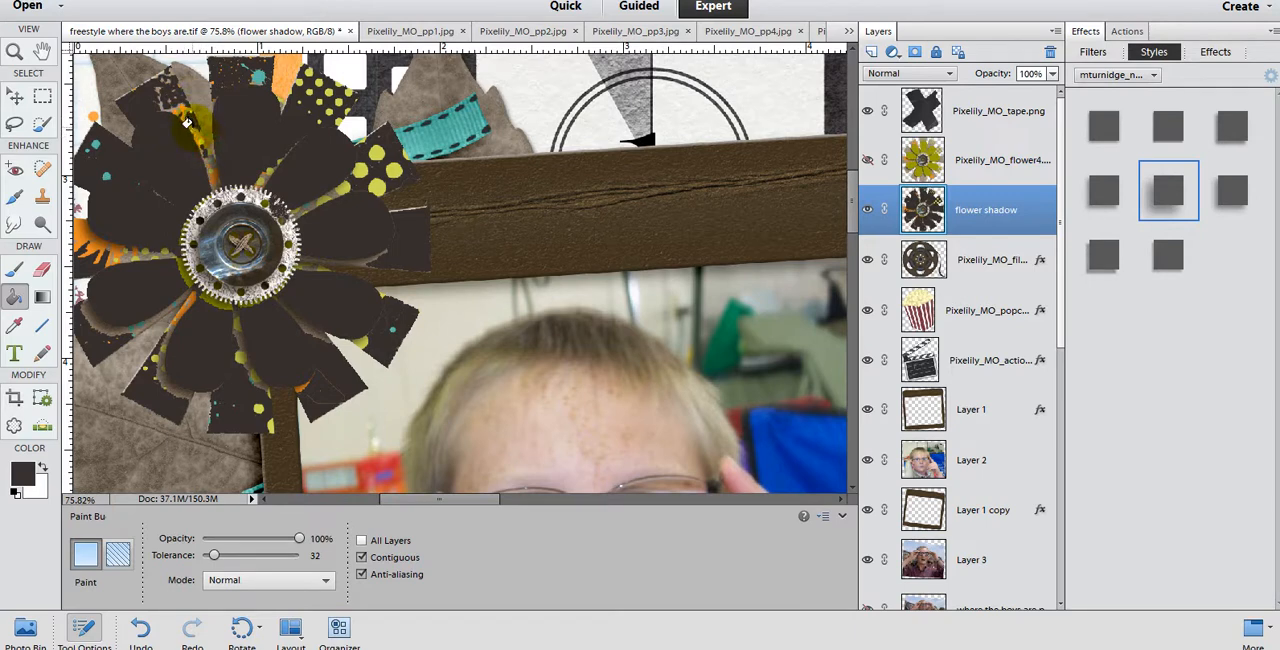
pyautogui.click(236, 77)
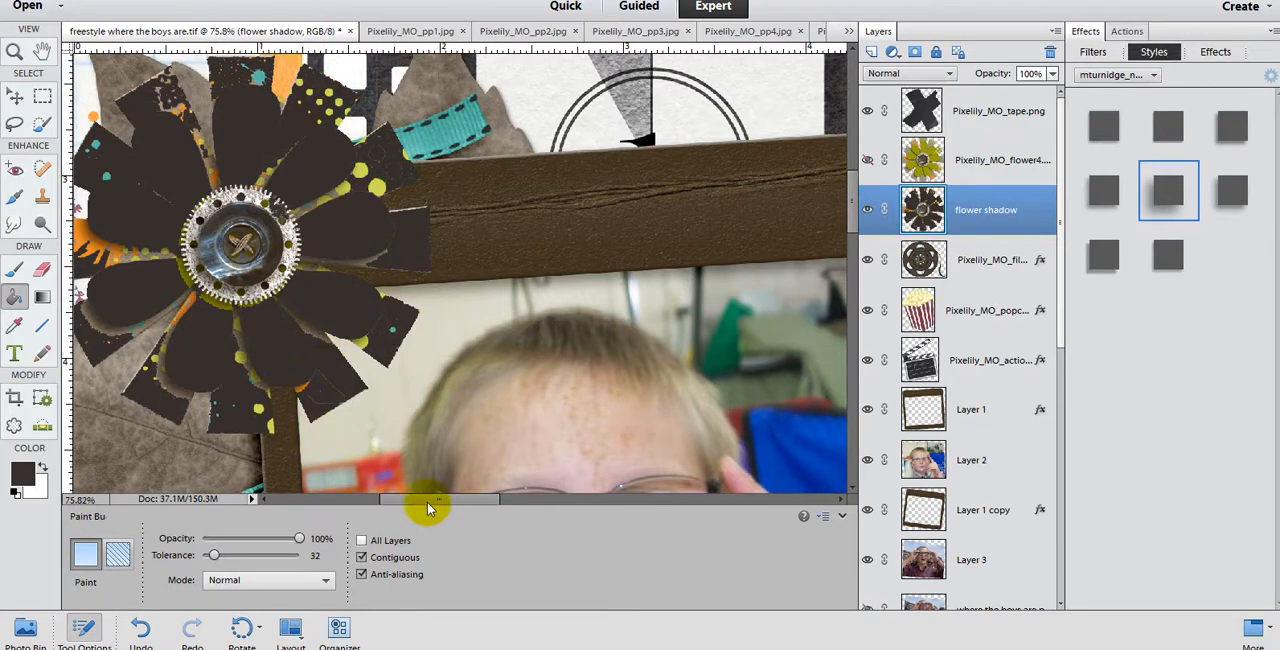
pyautogui.moveTo(427, 502); pyautogui.dragTo(374, 478)
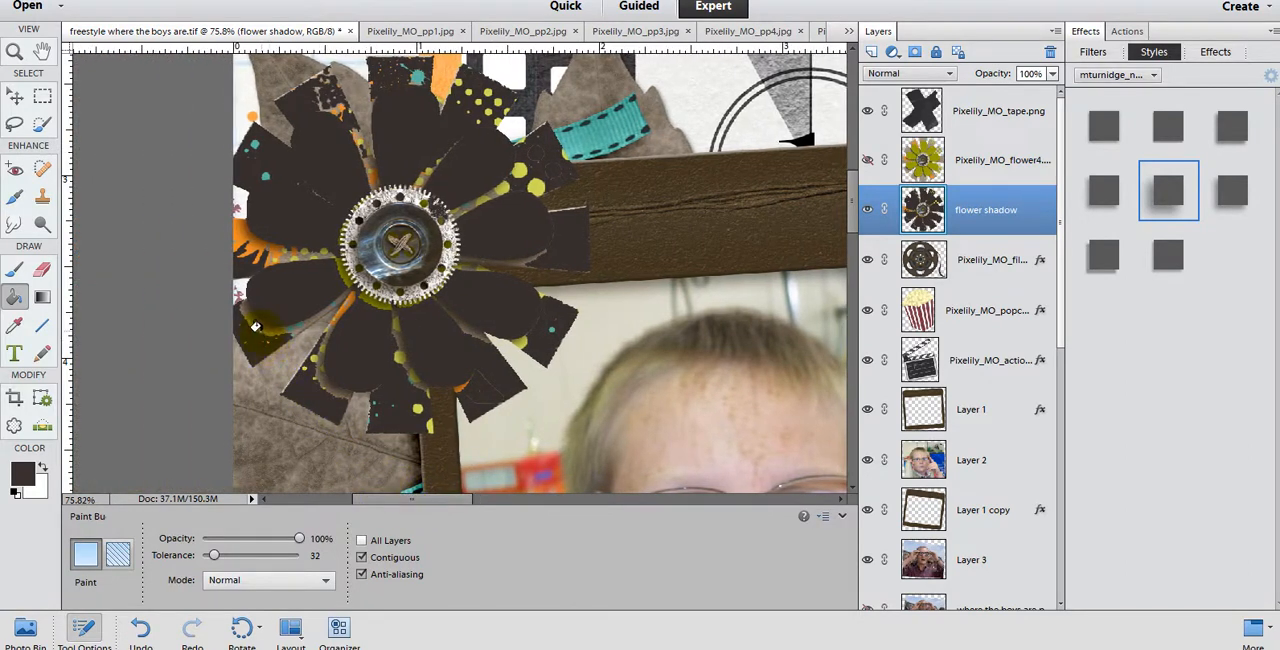
pyautogui.click(249, 243)
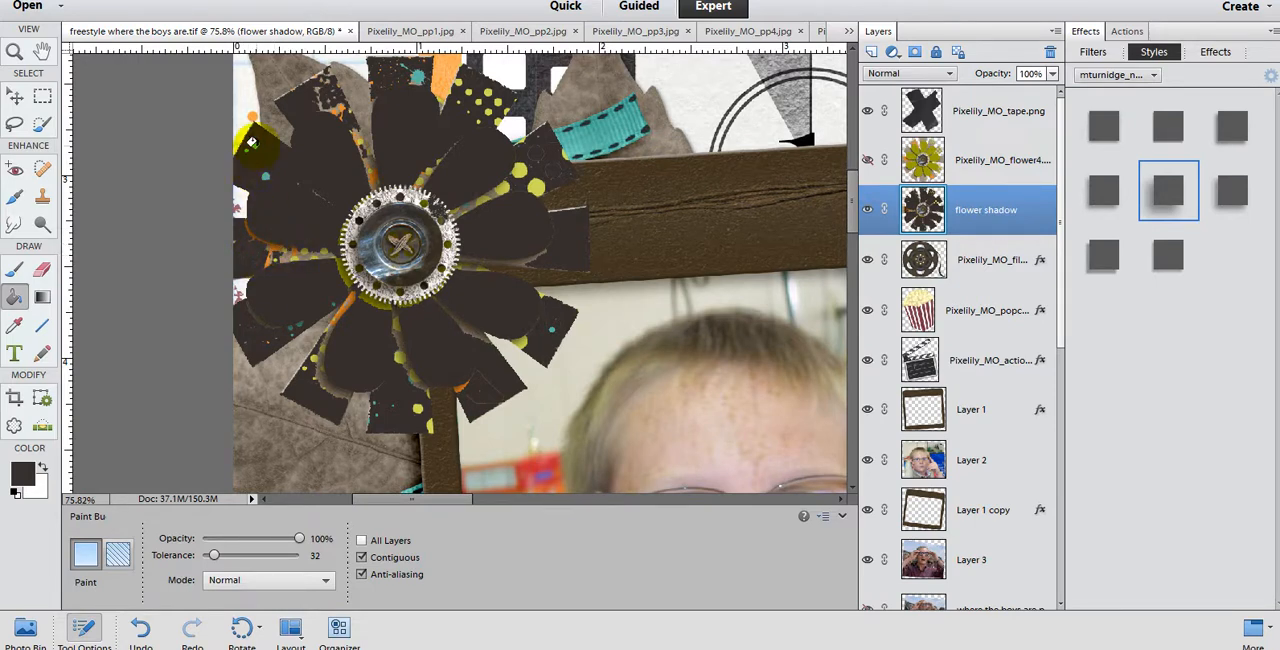
pyautogui.click(325, 106)
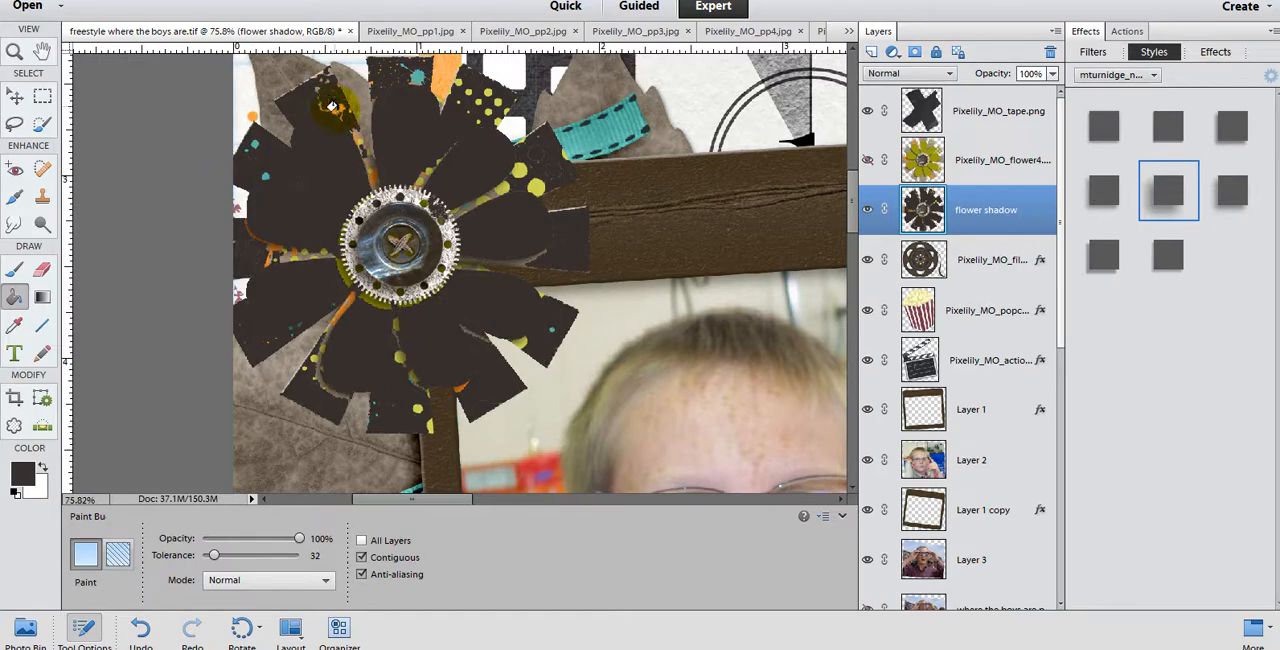
pyautogui.scroll(1, 362, 312)
pyautogui.scroll(-1, 360, 321)
pyautogui.scroll(-3, 359, 320)
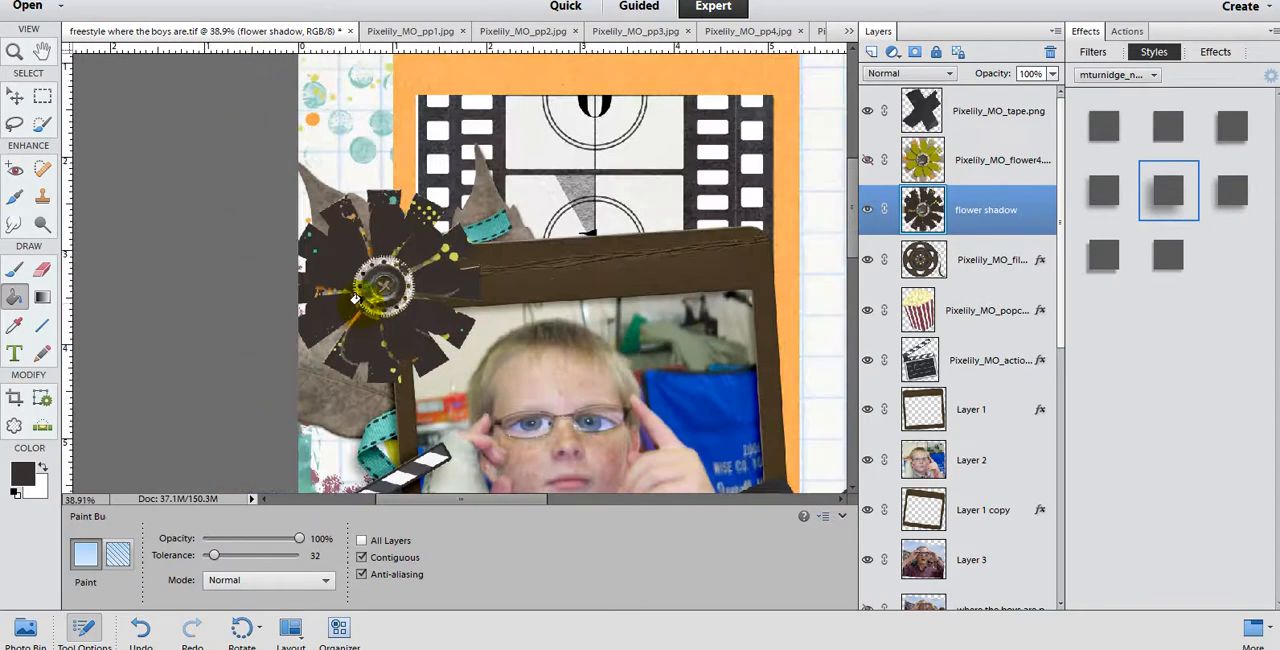
# Step: Show the flower4 copy layer again and apply a Gaussian Blur with a 6.2 pixel radius to the flower shadow layer
pyautogui.click(867, 161)
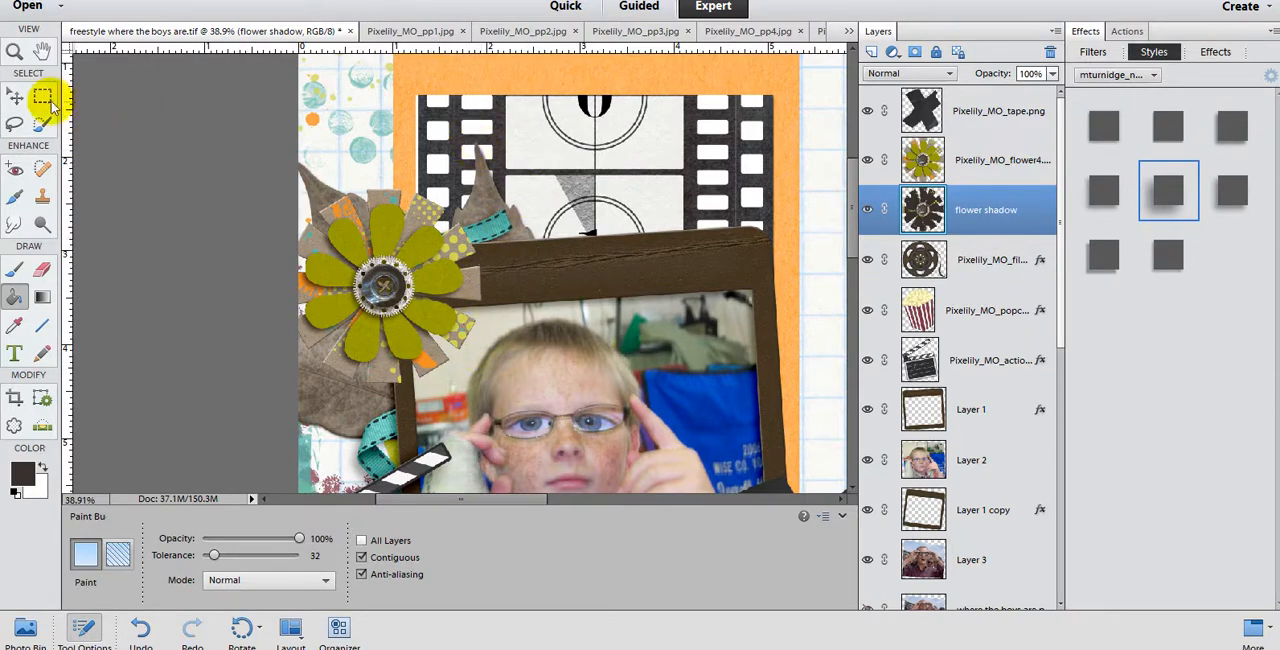
pyautogui.click(14, 95)
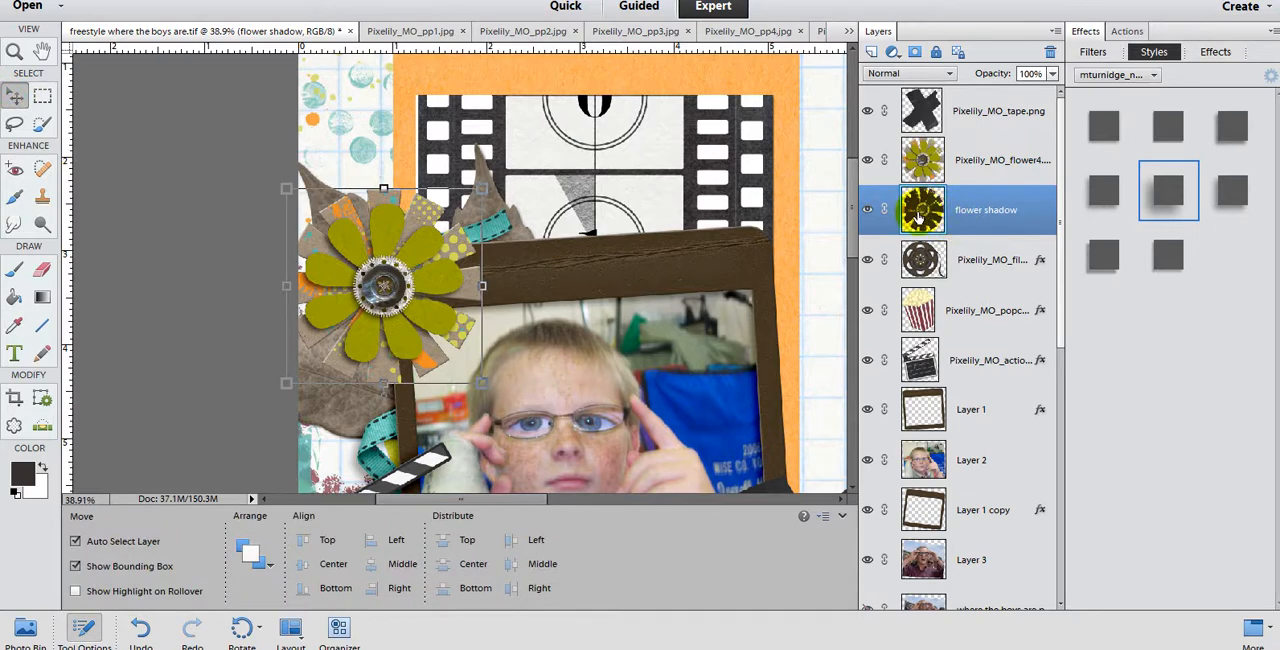
pyautogui.click(289, 0)
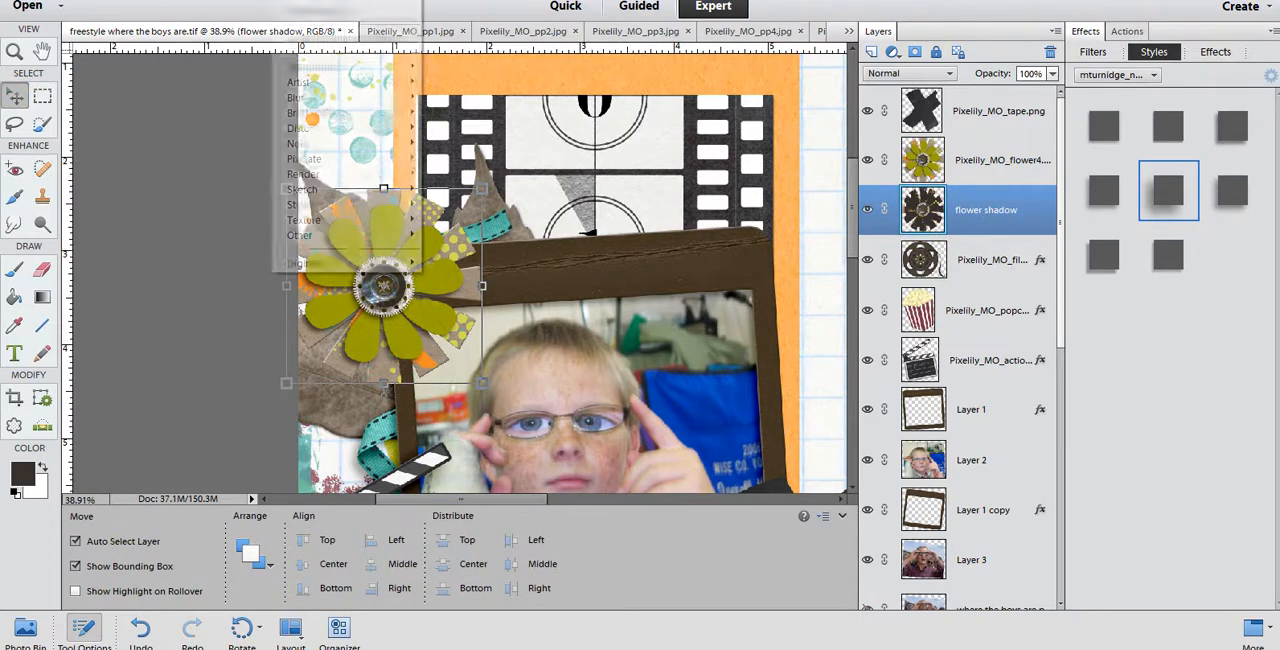
pyautogui.moveTo(328, 98)
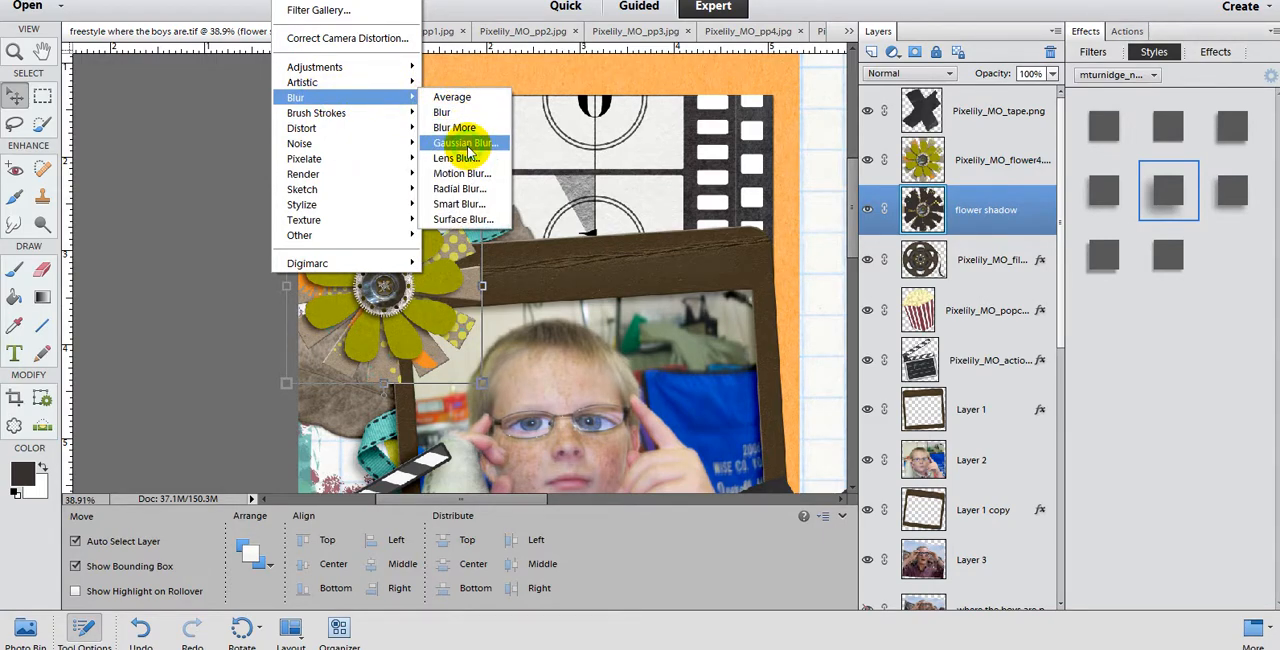
pyautogui.click(456, 150)
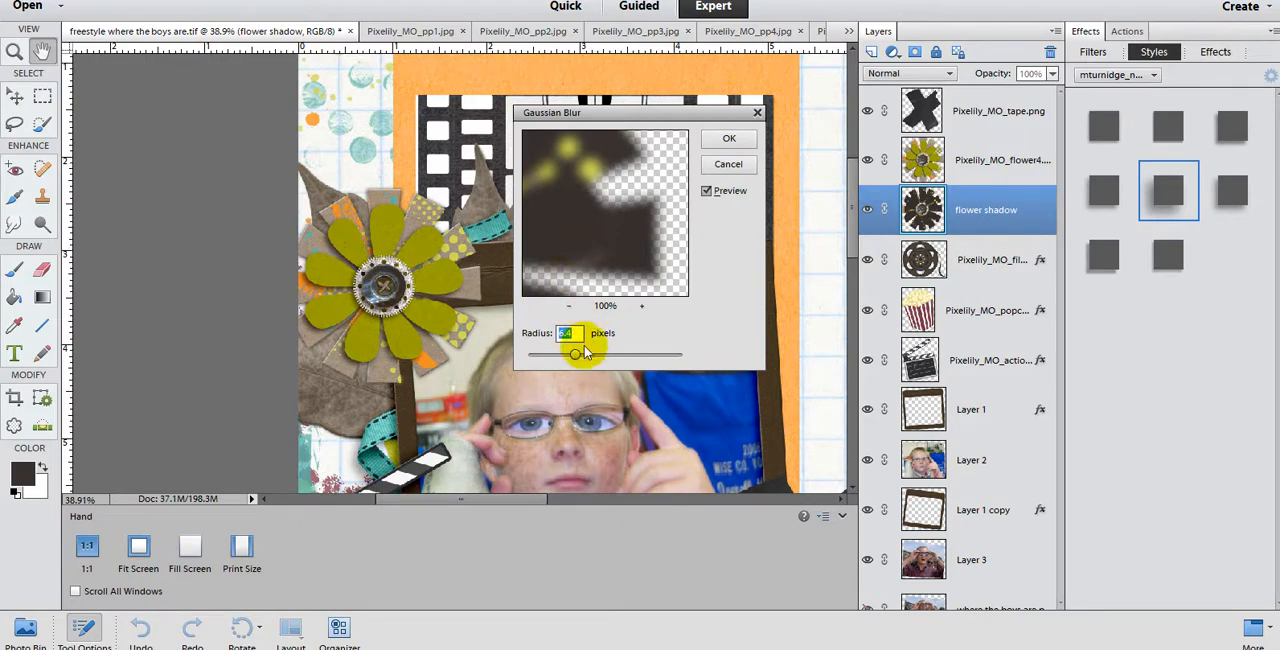
pyautogui.moveTo(577, 356); pyautogui.dragTo(620, 355)
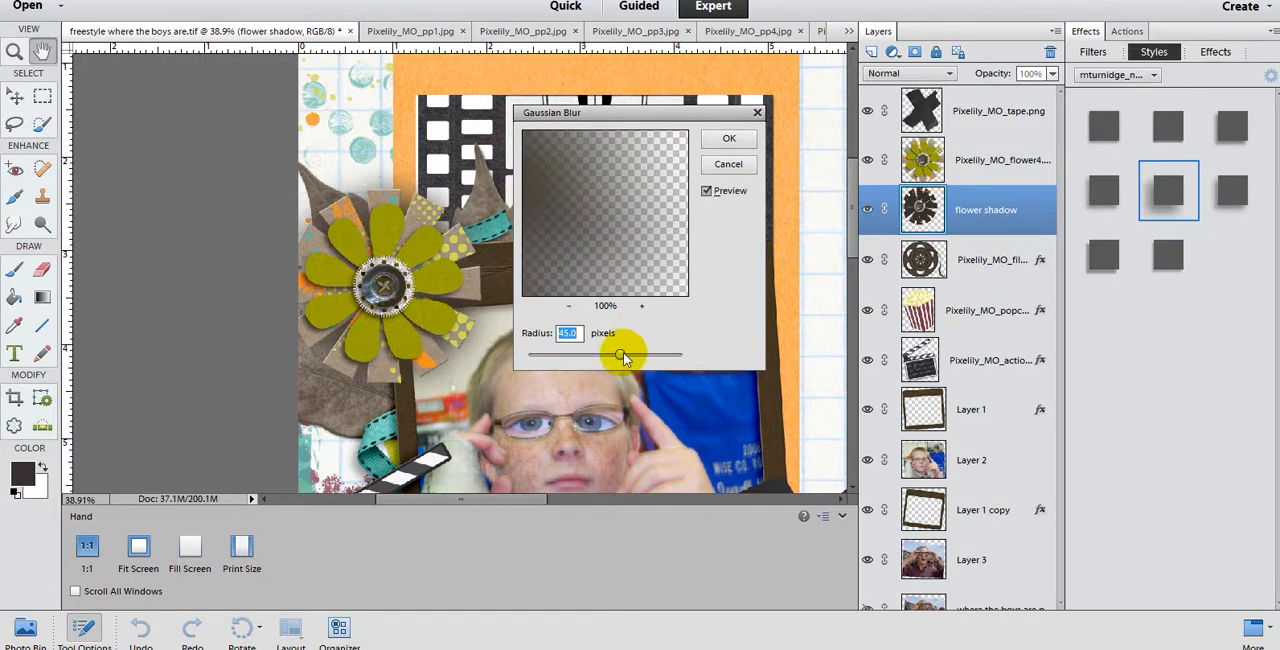
pyautogui.moveTo(621, 358); pyautogui.dragTo(576, 361)
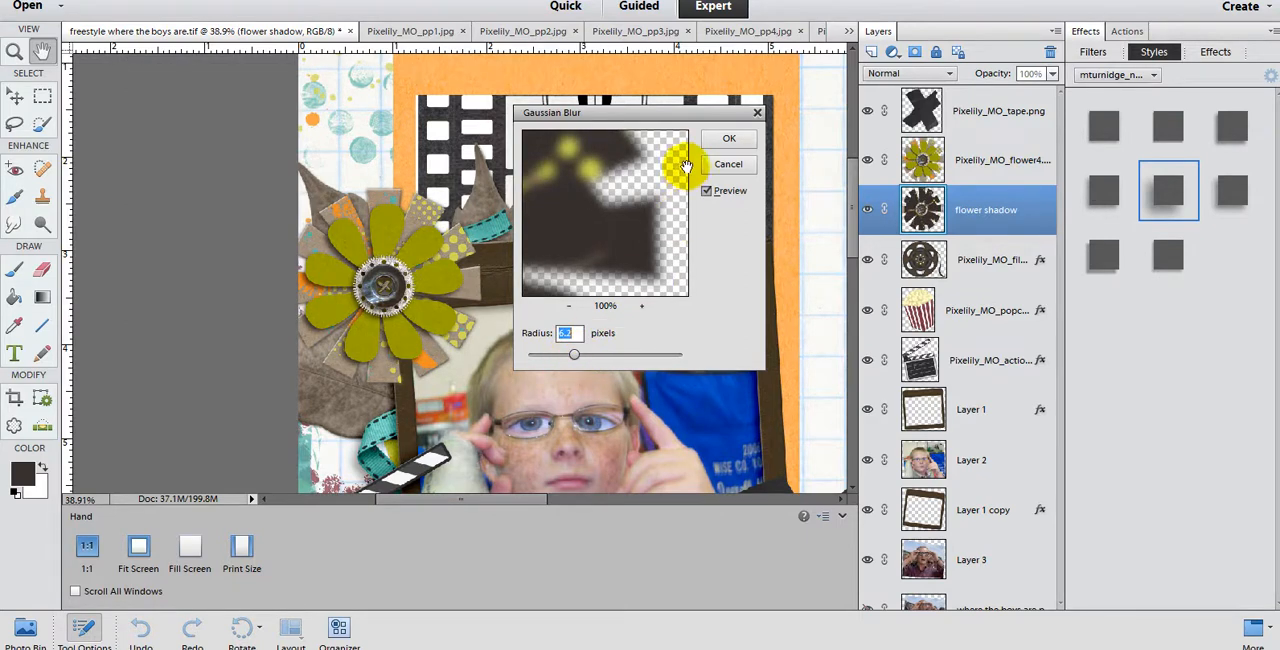
pyautogui.click(729, 138)
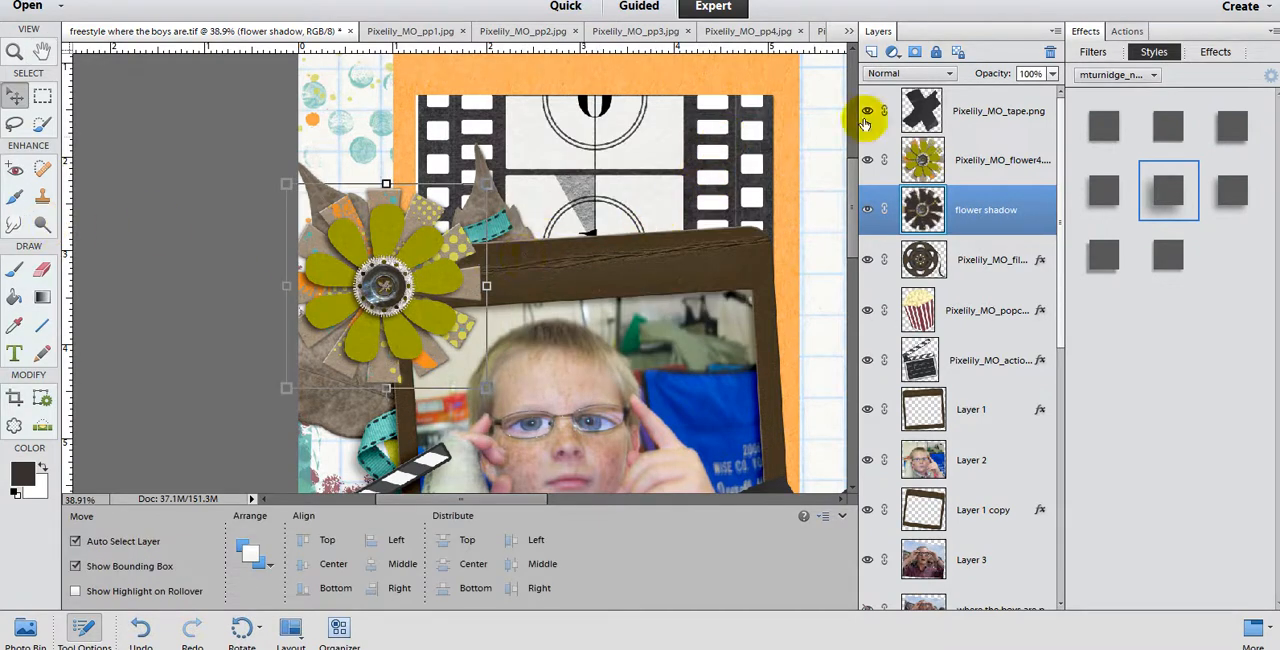
# Step: Set the flower shadow layer's opacity to 78% and the Smudge tool's brush size to 205 px
pyautogui.click(1055, 75)
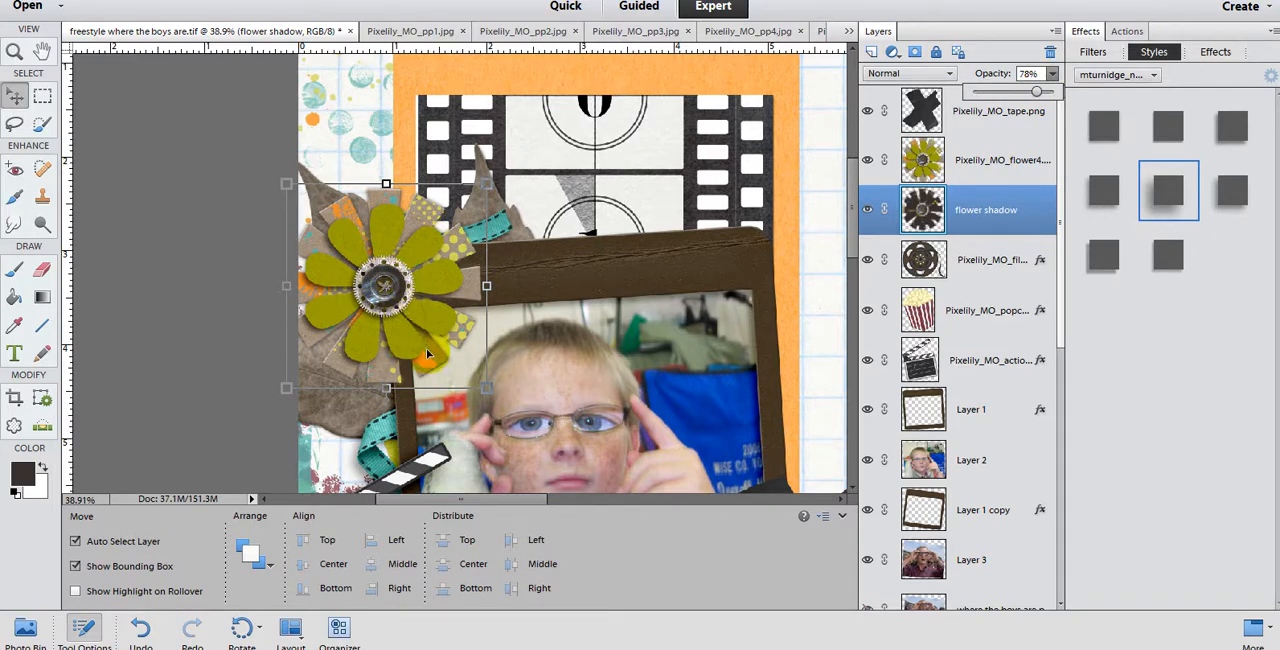
pyautogui.click(14, 224)
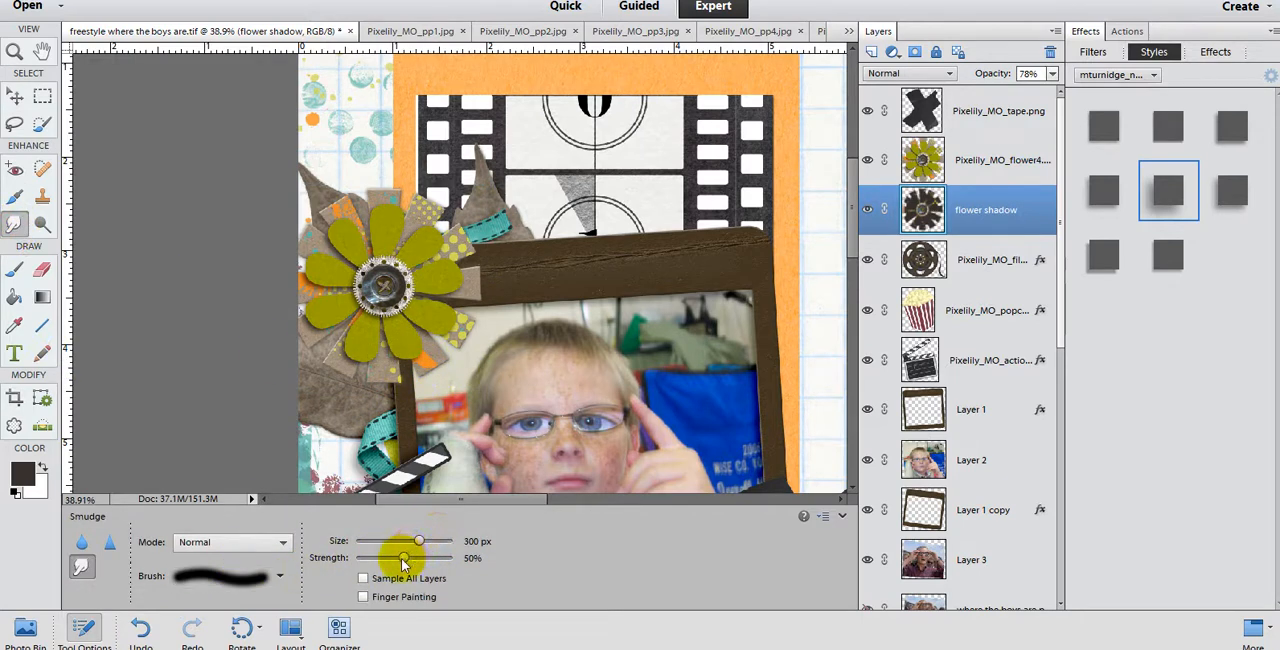
pyautogui.moveTo(420, 541)
pyautogui.mouseDown()
pyautogui.moveTo(395, 541)
pyautogui.moveTo(414, 540)
pyautogui.mouseUp()
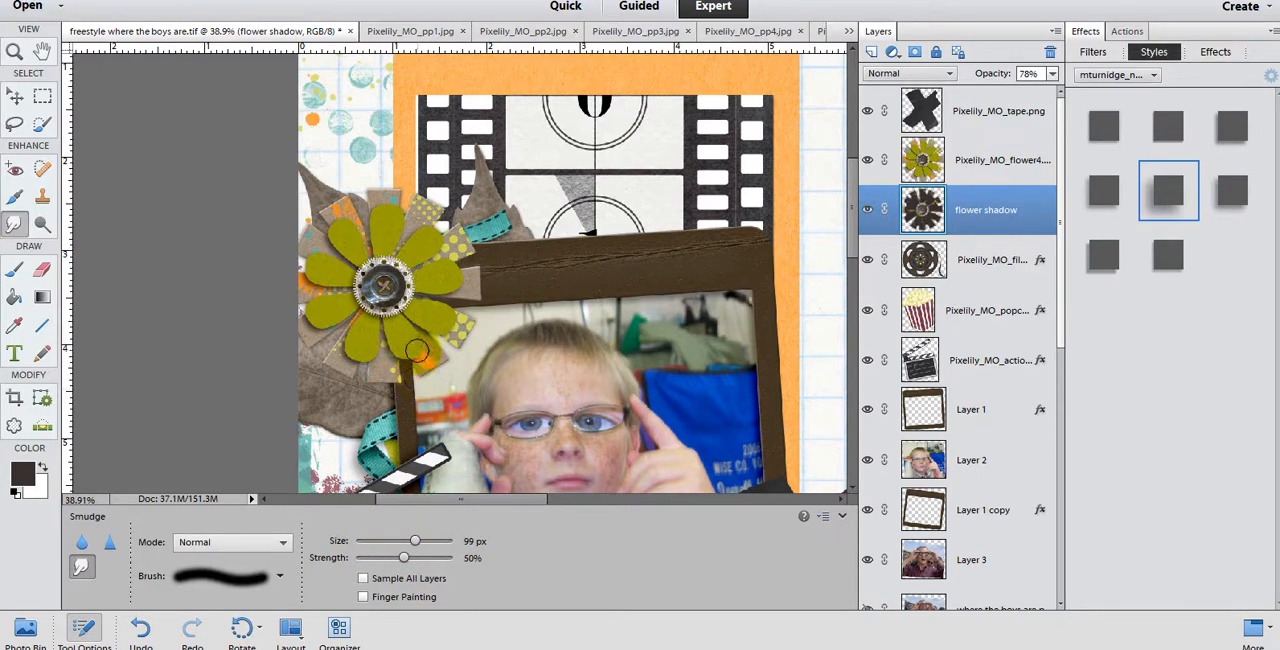
pyautogui.moveTo(417, 541); pyautogui.dragTo(424, 543)
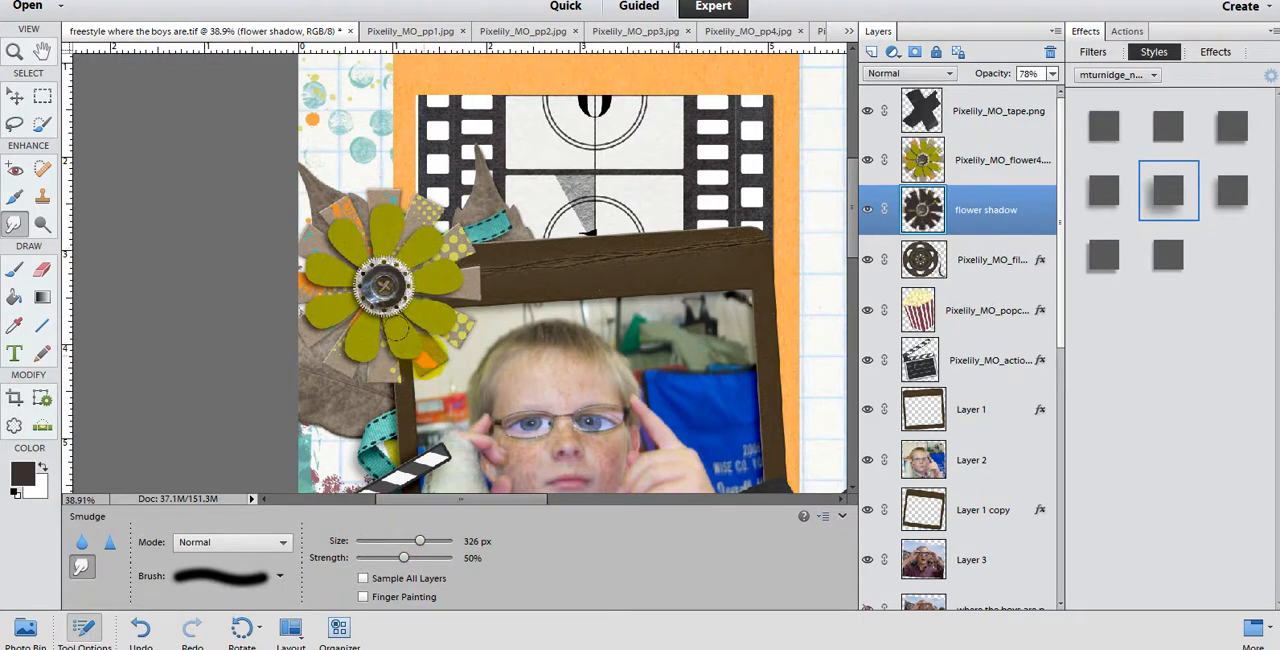
pyautogui.click(417, 541)
# Step: Smudge the edges of the flower shadow around the petals to reshape it unevenly, pulling some parts outward and others inward
pyautogui.moveTo(414, 348)
pyautogui.mouseDown()
pyautogui.moveTo(448, 321)
pyautogui.moveTo(458, 270)
pyautogui.moveTo(468, 280)
pyautogui.moveTo(448, 232)
pyautogui.moveTo(466, 216)
pyautogui.moveTo(375, 180)
pyautogui.moveTo(308, 197)
pyautogui.moveTo(318, 185)
pyautogui.moveTo(288, 218)
pyautogui.mouseUp()
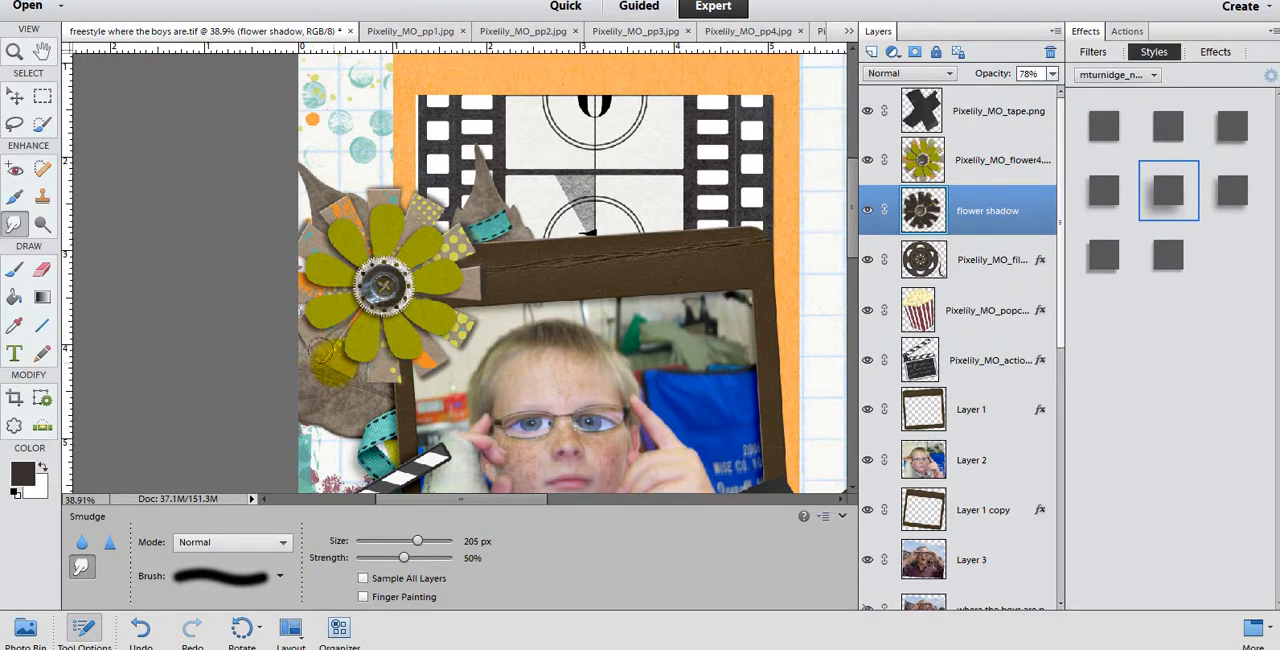
pyautogui.moveTo(319, 348); pyautogui.dragTo(363, 370)
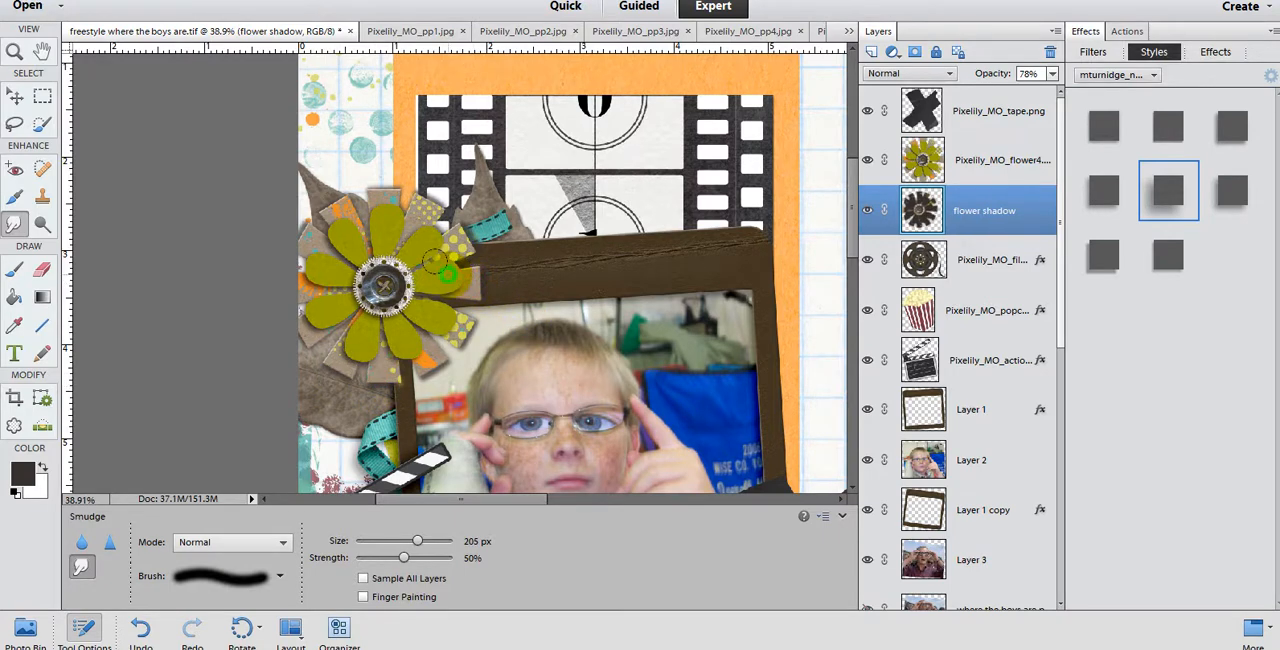
pyautogui.moveTo(439, 258); pyautogui.dragTo(428, 283)
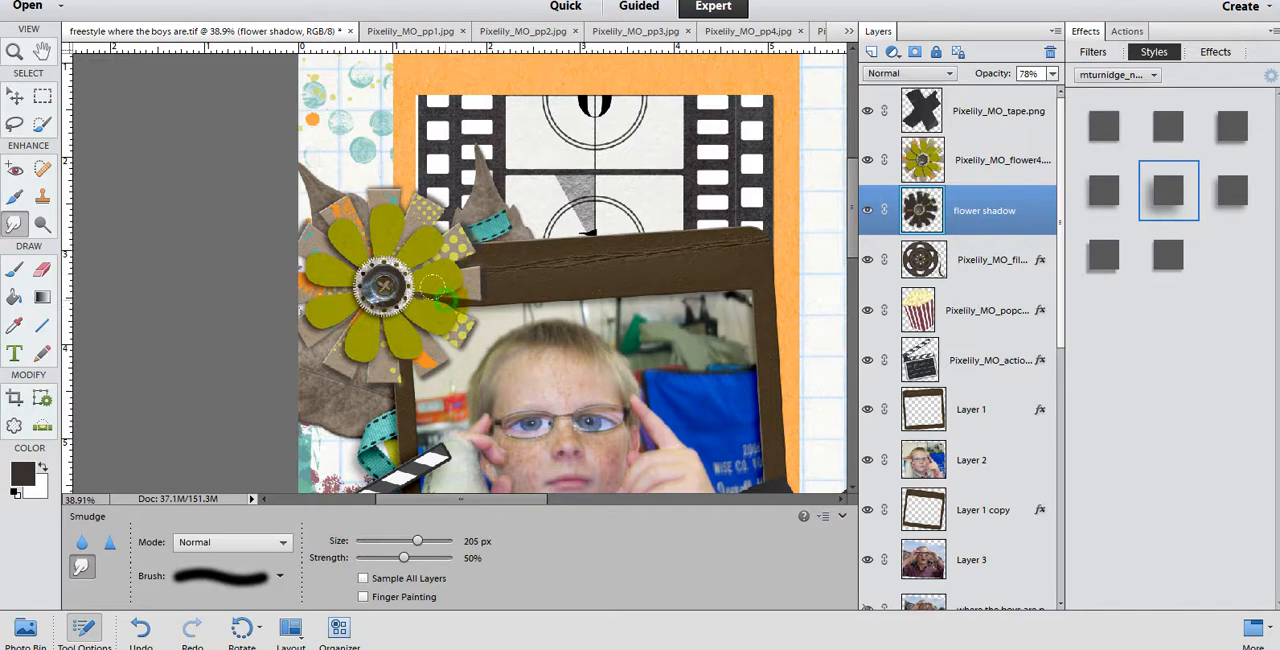
pyautogui.moveTo(408, 315); pyautogui.dragTo(385, 346)
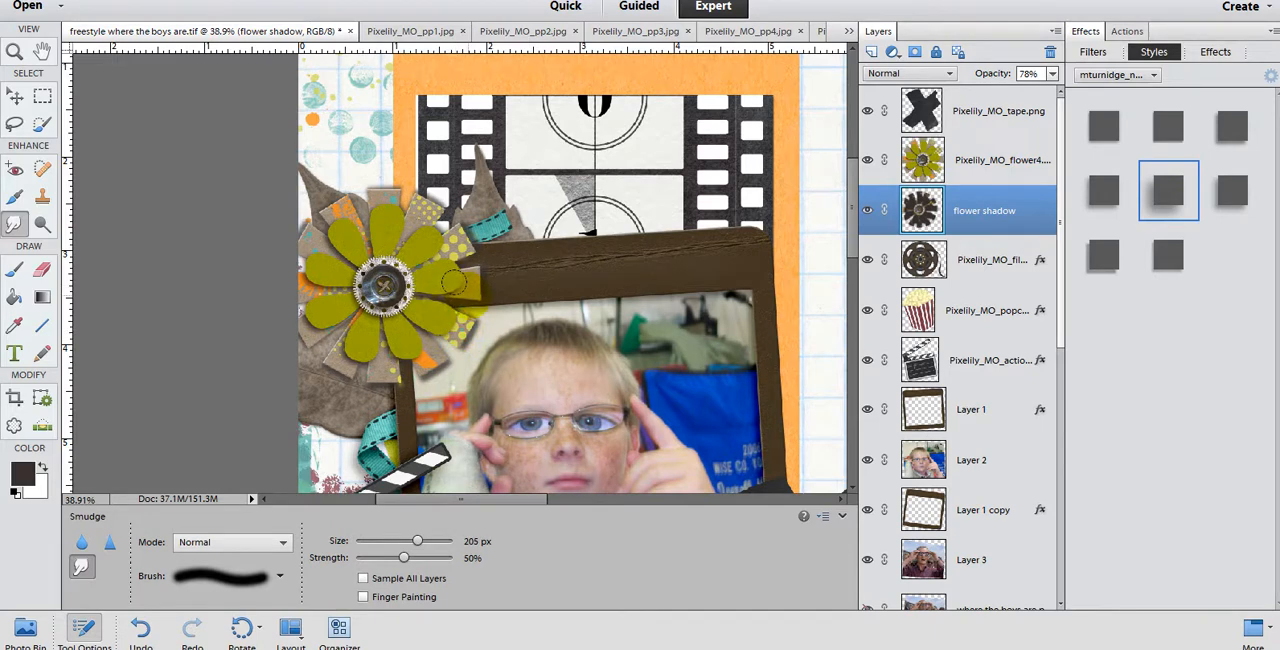
pyautogui.click(458, 272)
pyautogui.moveTo(350, 318)
pyautogui.mouseDown()
pyautogui.moveTo(368, 361)
pyautogui.moveTo(306, 335)
pyautogui.moveTo(322, 349)
pyautogui.moveTo(296, 323)
pyautogui.mouseUp()
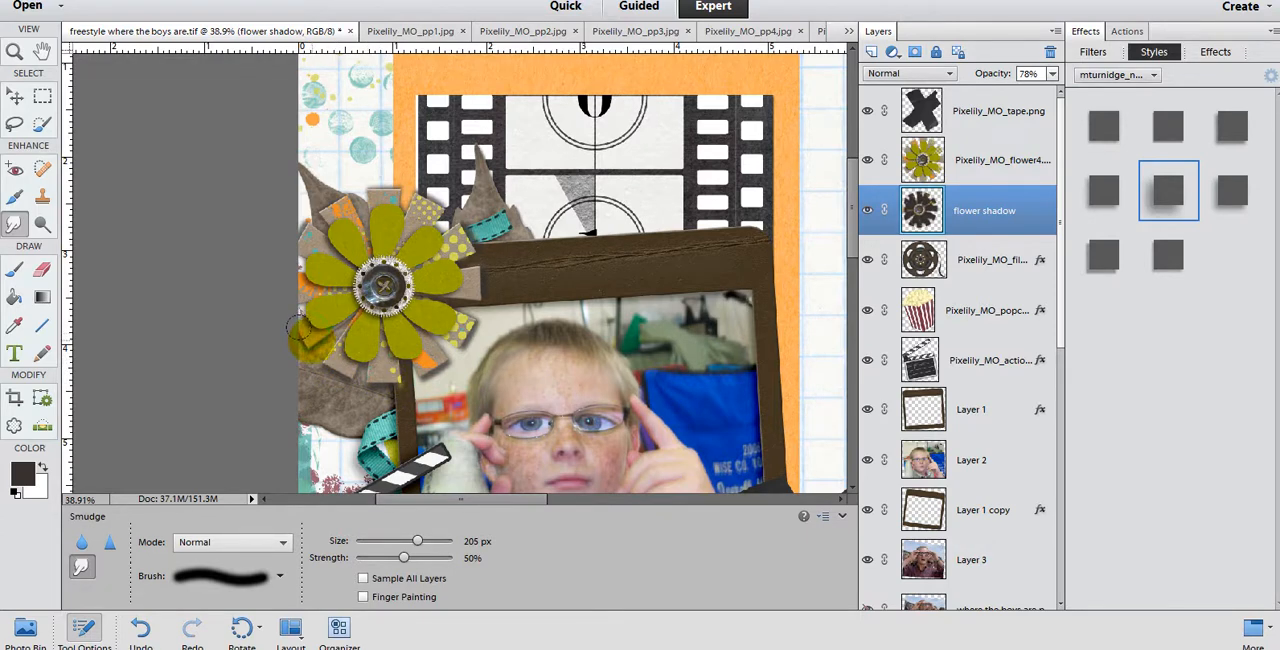
pyautogui.moveTo(304, 333); pyautogui.dragTo(330, 353)
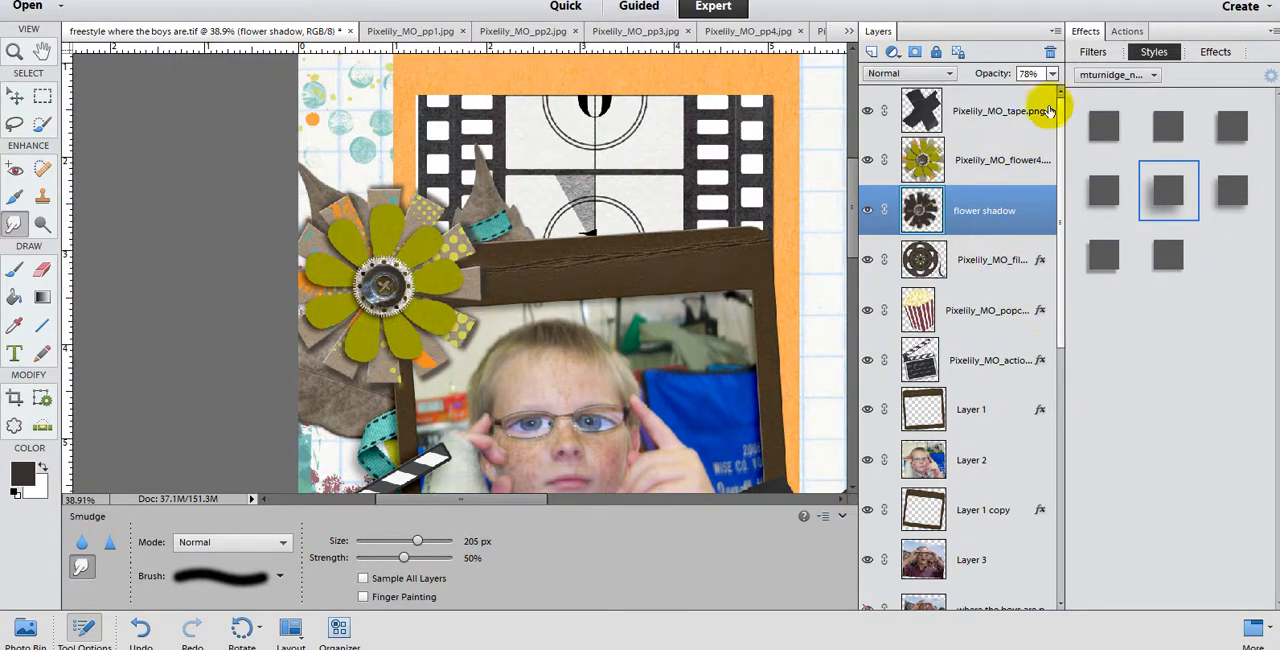
# Step: Lower the flower shadow layer's opacity to 48% and check it against the whole page
pyautogui.click(1052, 74)
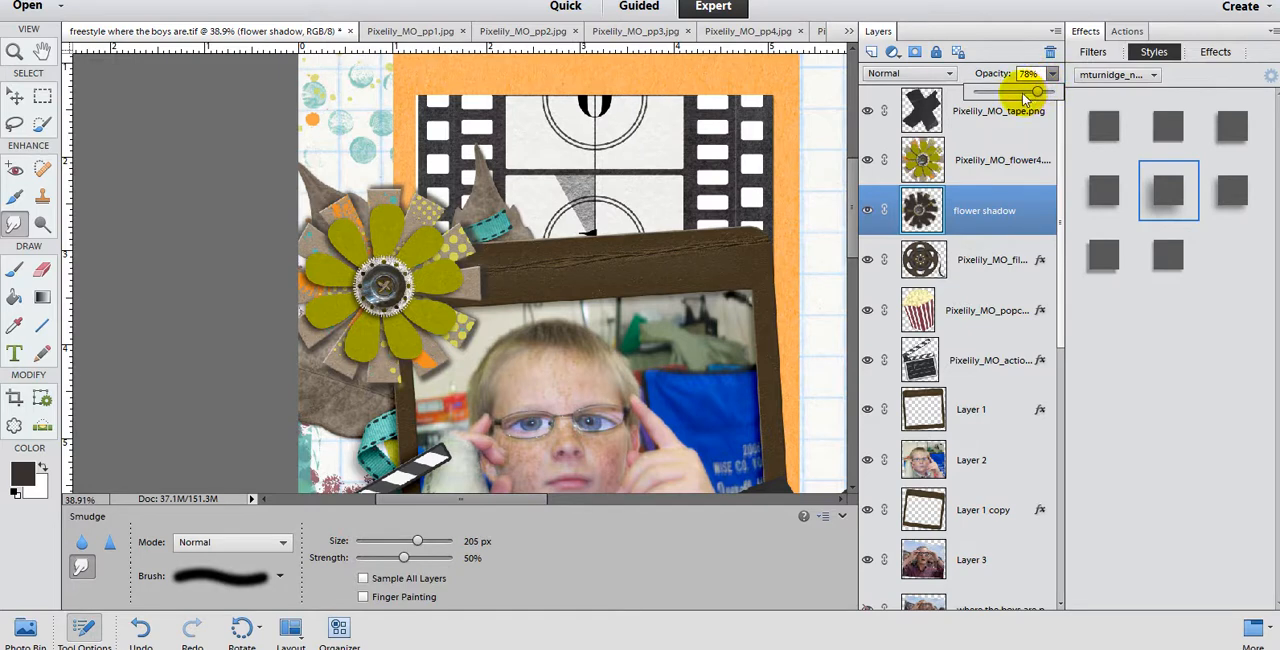
pyautogui.moveTo(1024, 96); pyautogui.dragTo(1014, 94)
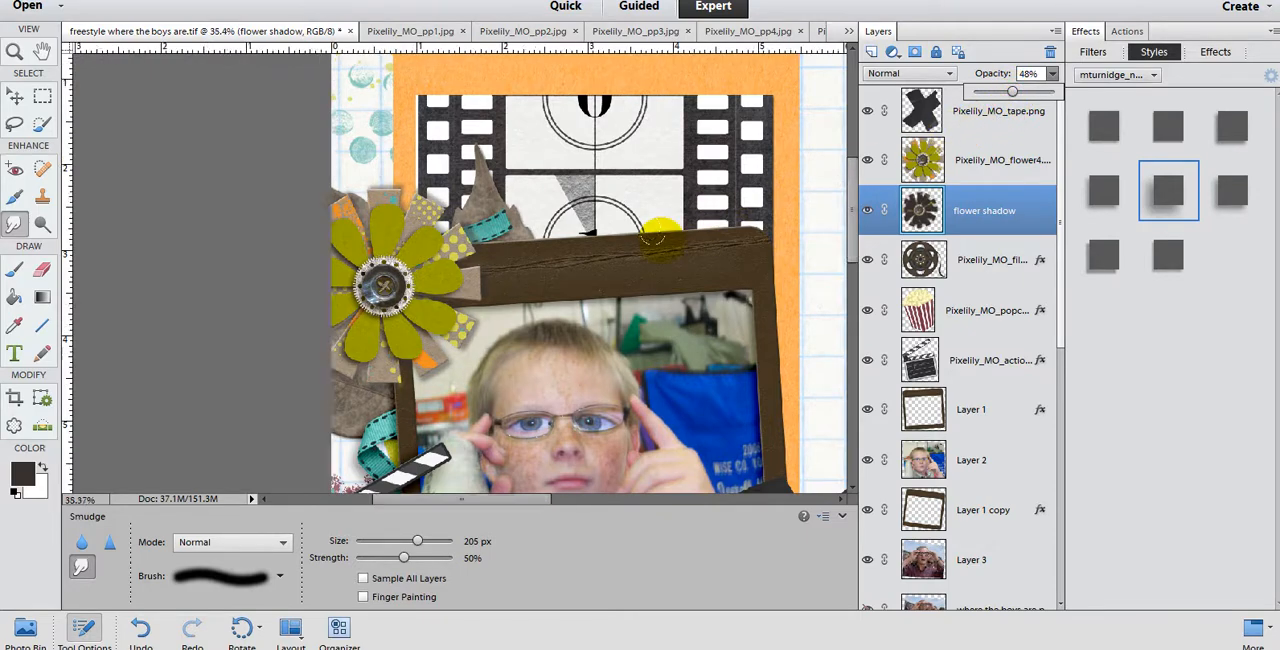
pyautogui.scroll(-4, 655, 242)
pyautogui.scroll(-2, 655, 244)
pyautogui.scroll(3, 540, 240)
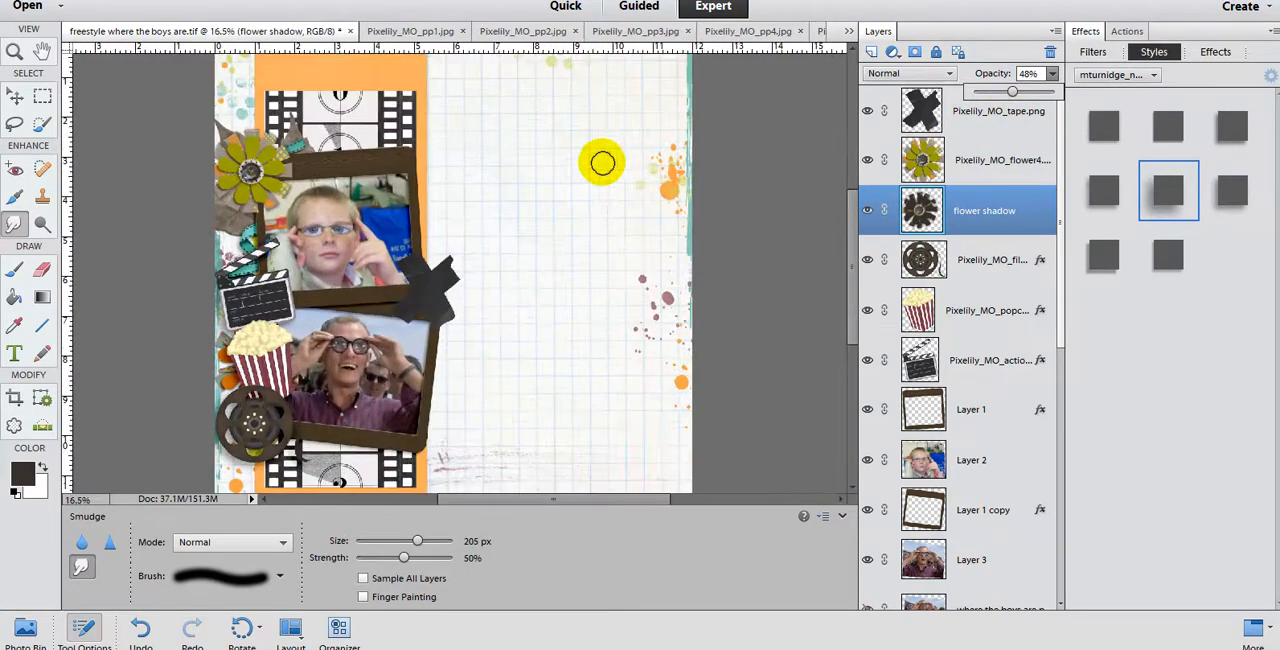
pyautogui.scroll(1, 542, 140)
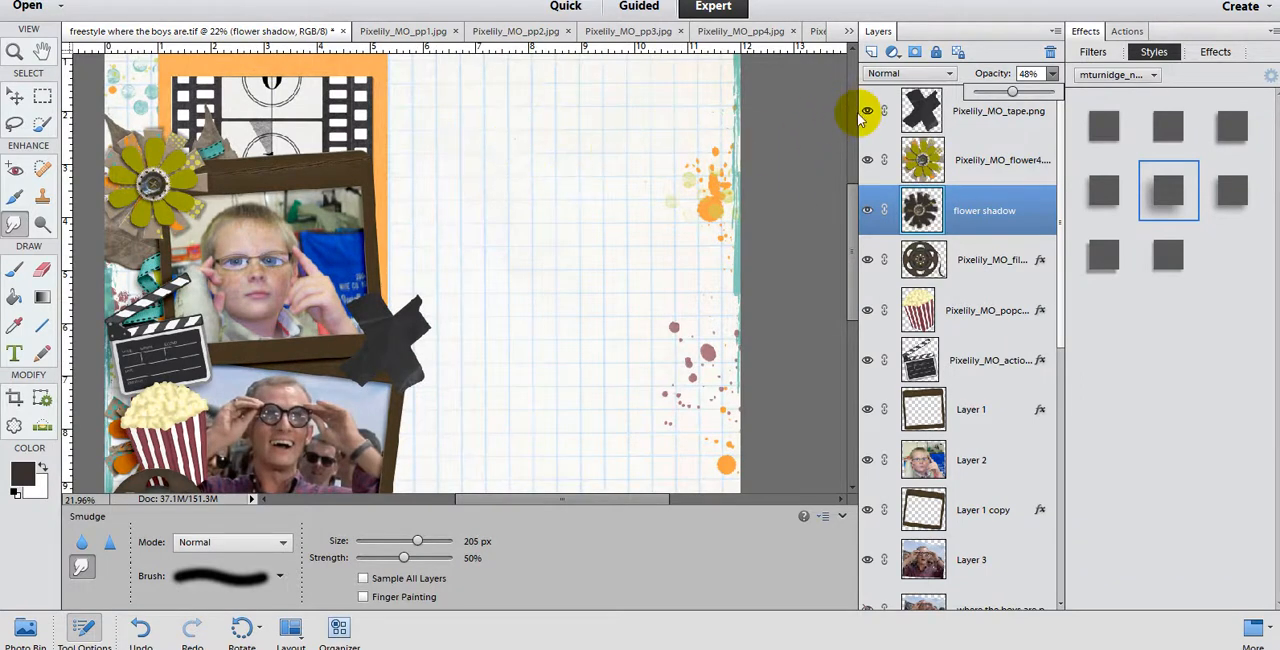
# Step: Select the Pixelily_MO_tape.png layer and move the black tape cross slightly down over the corner between the two photo frames
pyautogui.click(14, 95)
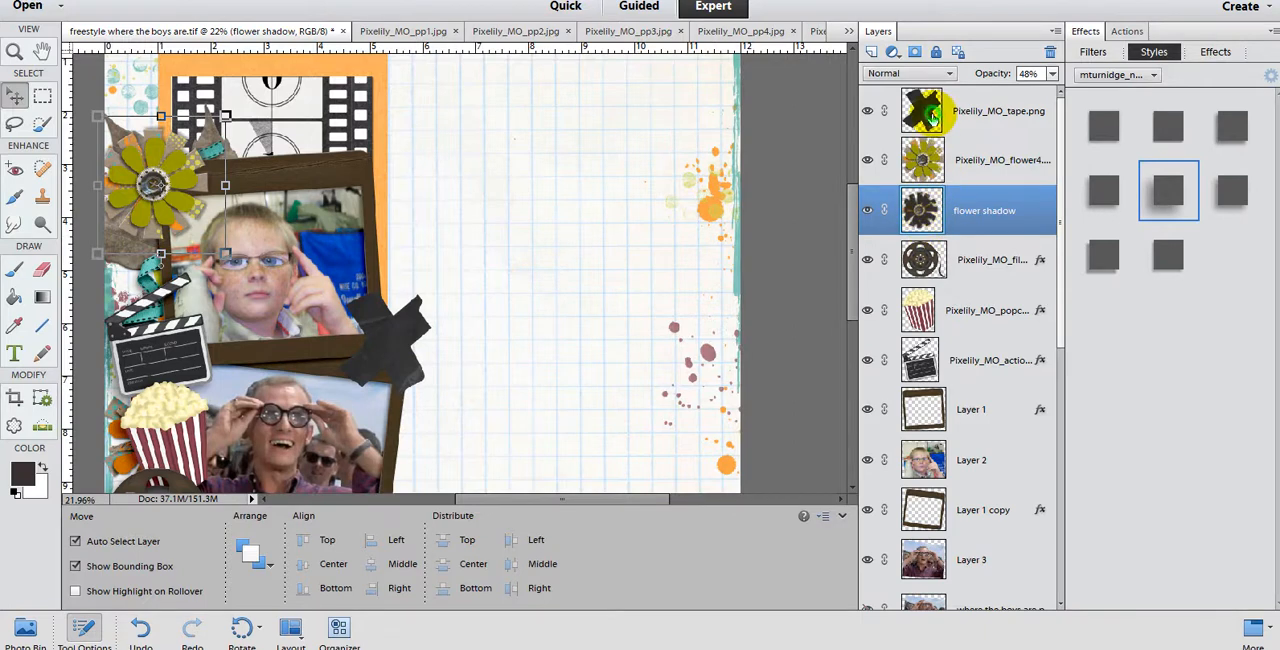
pyautogui.click(934, 122)
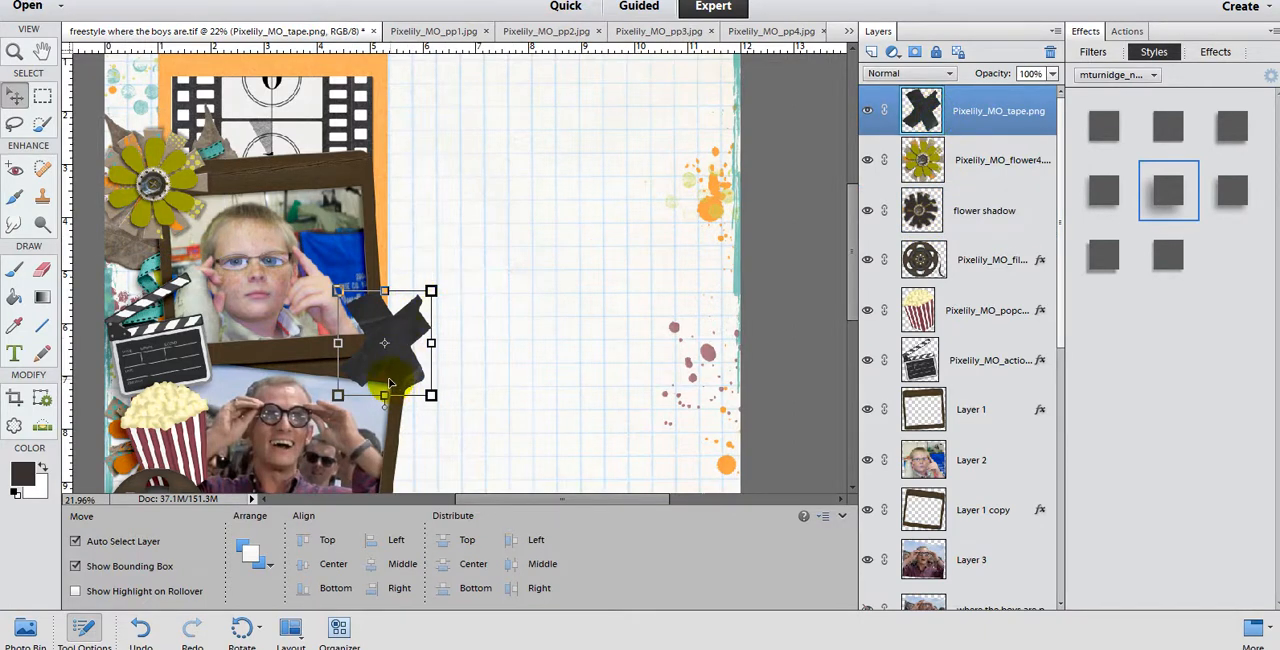
pyautogui.moveTo(377, 352); pyautogui.dragTo(377, 356)
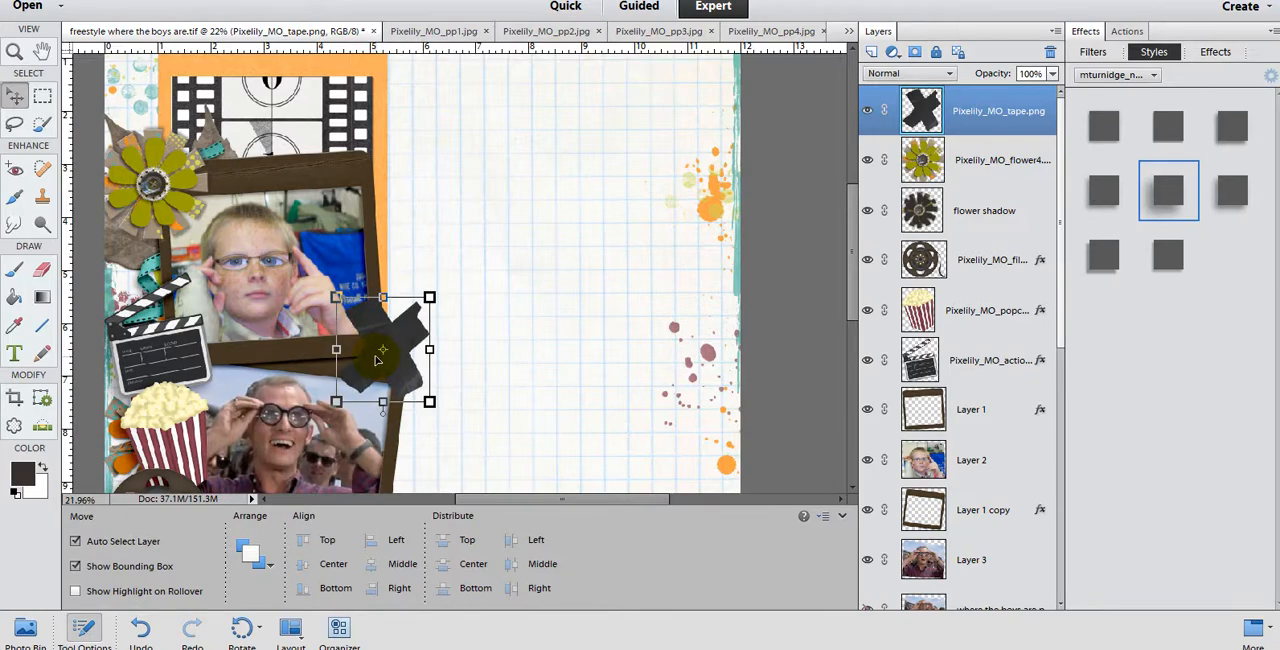
pyautogui.click(351, 389)
pyautogui.scroll(5, 351, 389)
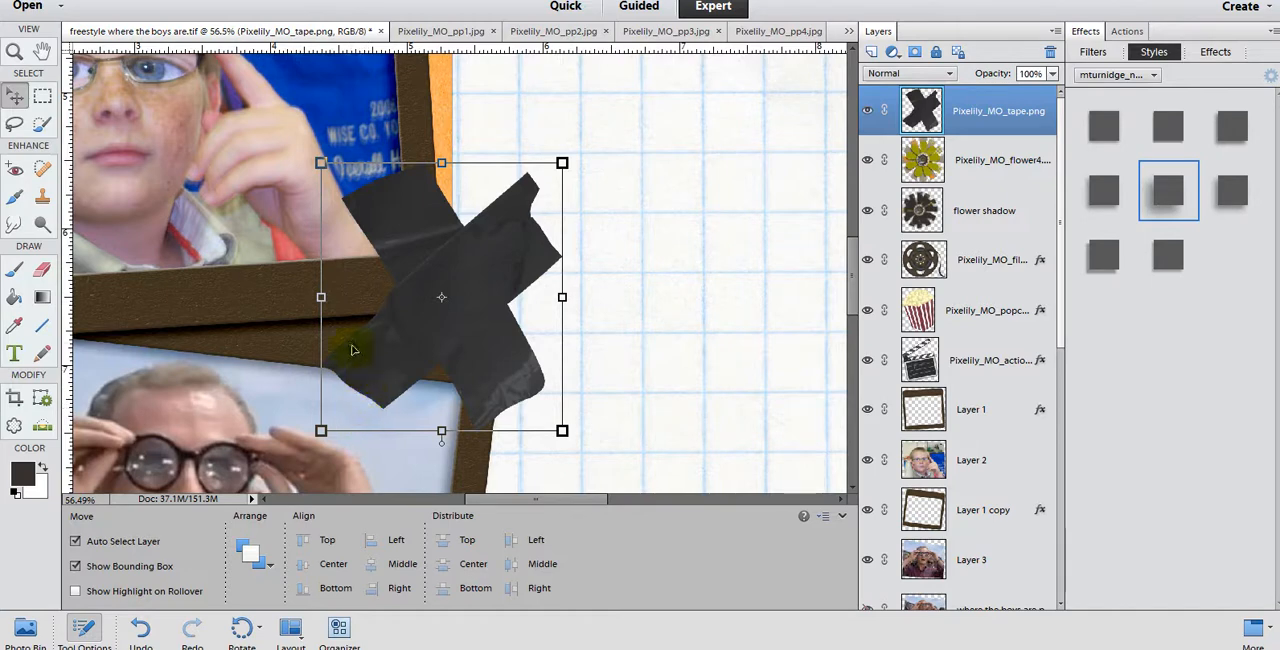
# Step: Try lightening a crease across the tape cross's lower-left arm with the Dodge tool, checking it against the surrounding layout
pyautogui.click(40, 226)
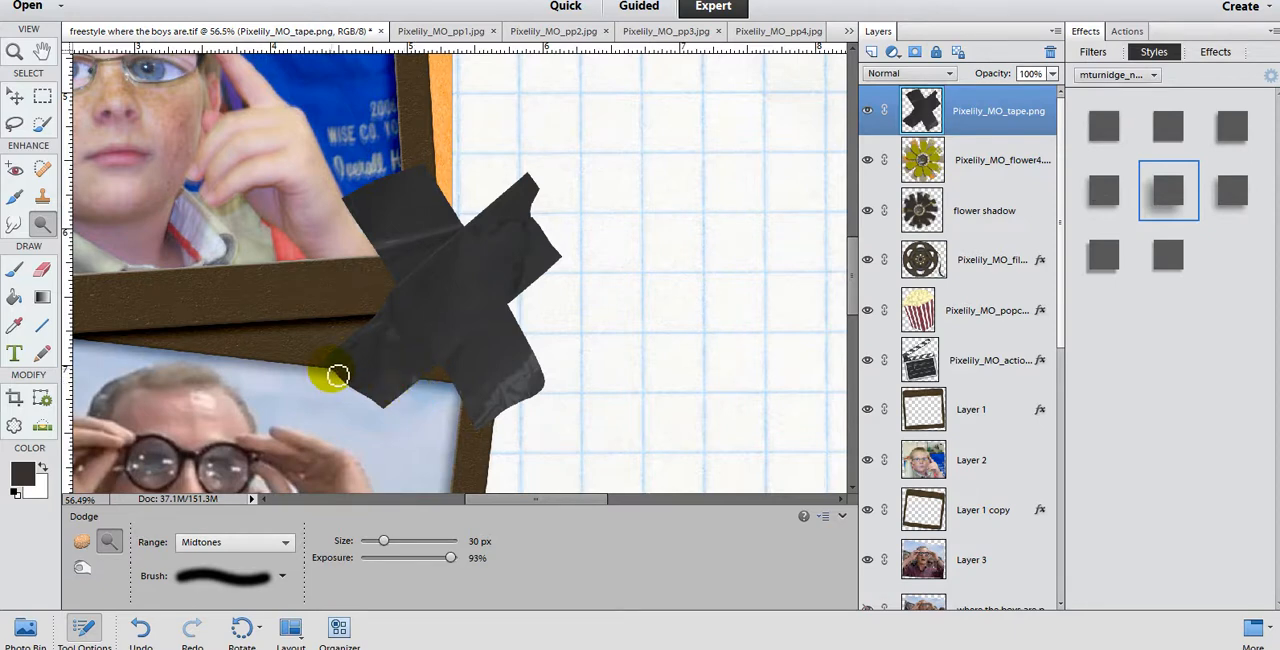
pyautogui.moveTo(338, 376)
pyautogui.mouseDown()
pyautogui.moveTo(418, 386)
pyautogui.moveTo(364, 384)
pyautogui.mouseUp()
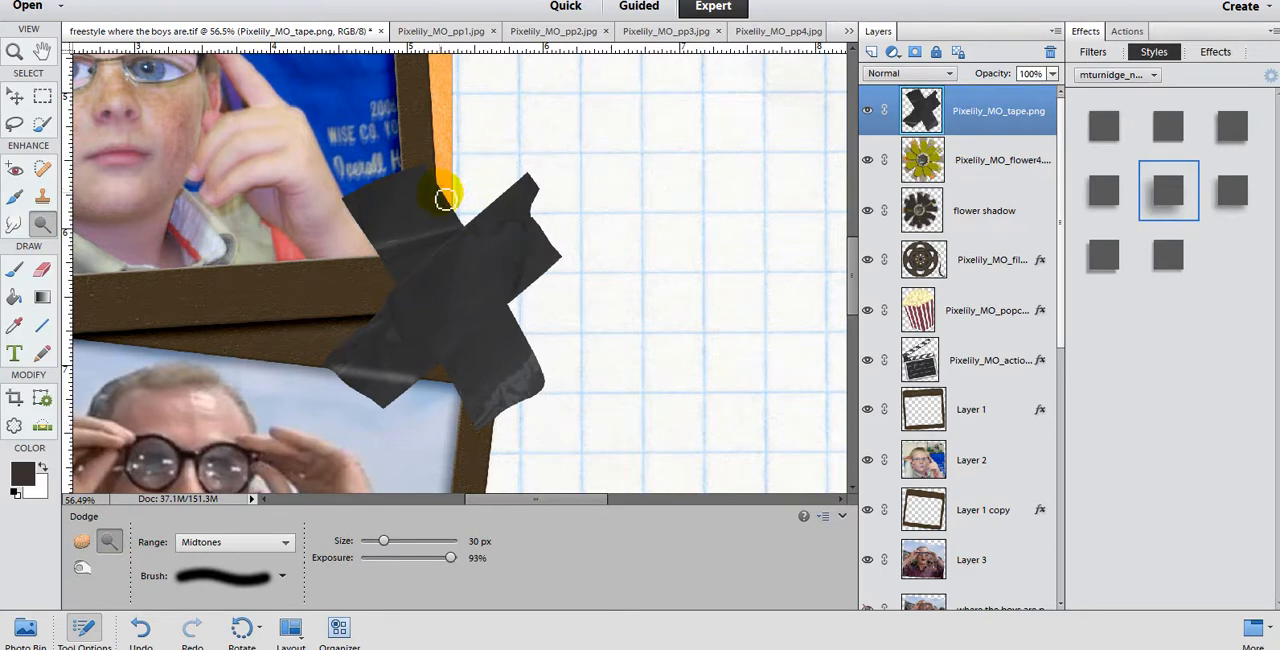
pyautogui.scroll(-5, 471, 228)
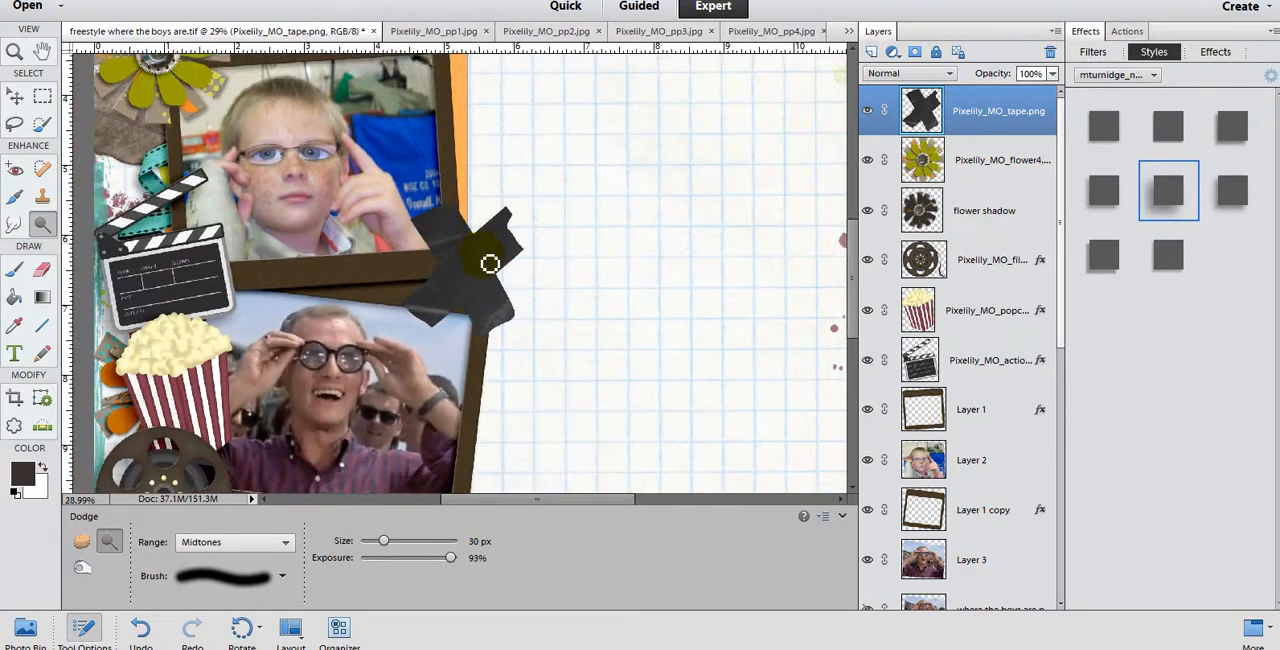
pyautogui.scroll(2, 502, 320)
pyautogui.scroll(2, 500, 346)
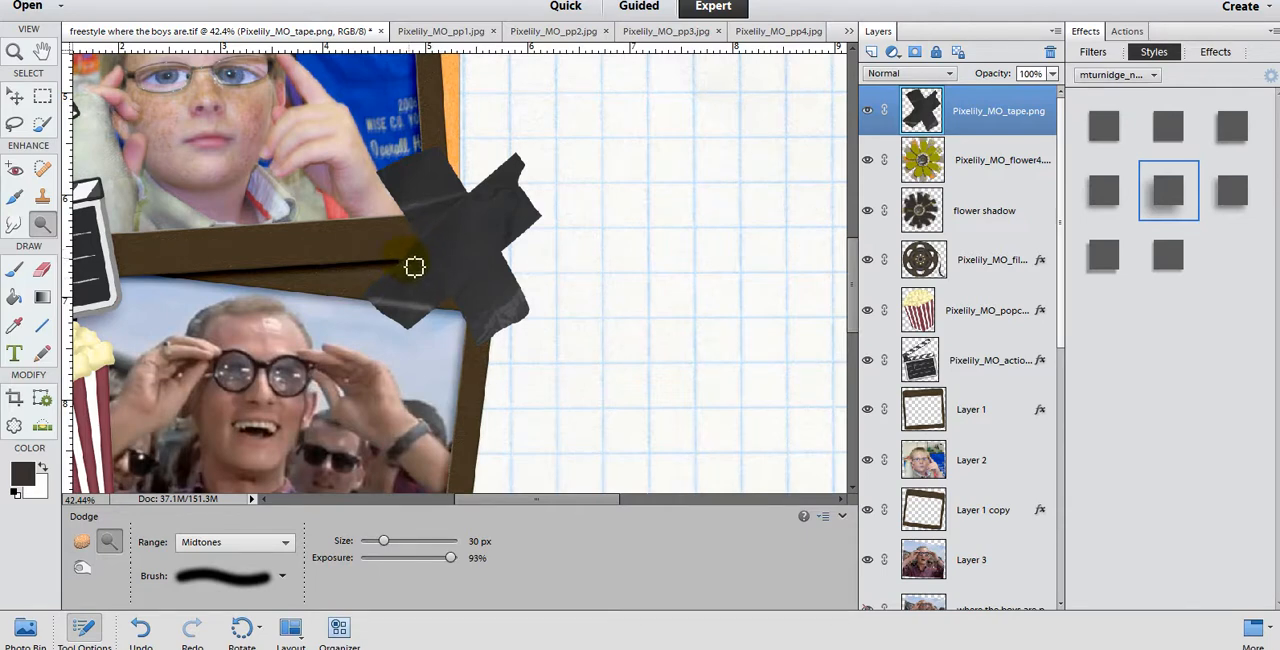
# Step: Try dodging more highlight lines across the tape's centre and upper-left arm, following the edges of the photo frames underneath
pyautogui.moveTo(410, 268)
pyautogui.mouseDown()
pyautogui.moveTo(437, 252)
pyautogui.moveTo(463, 265)
pyautogui.mouseUp()
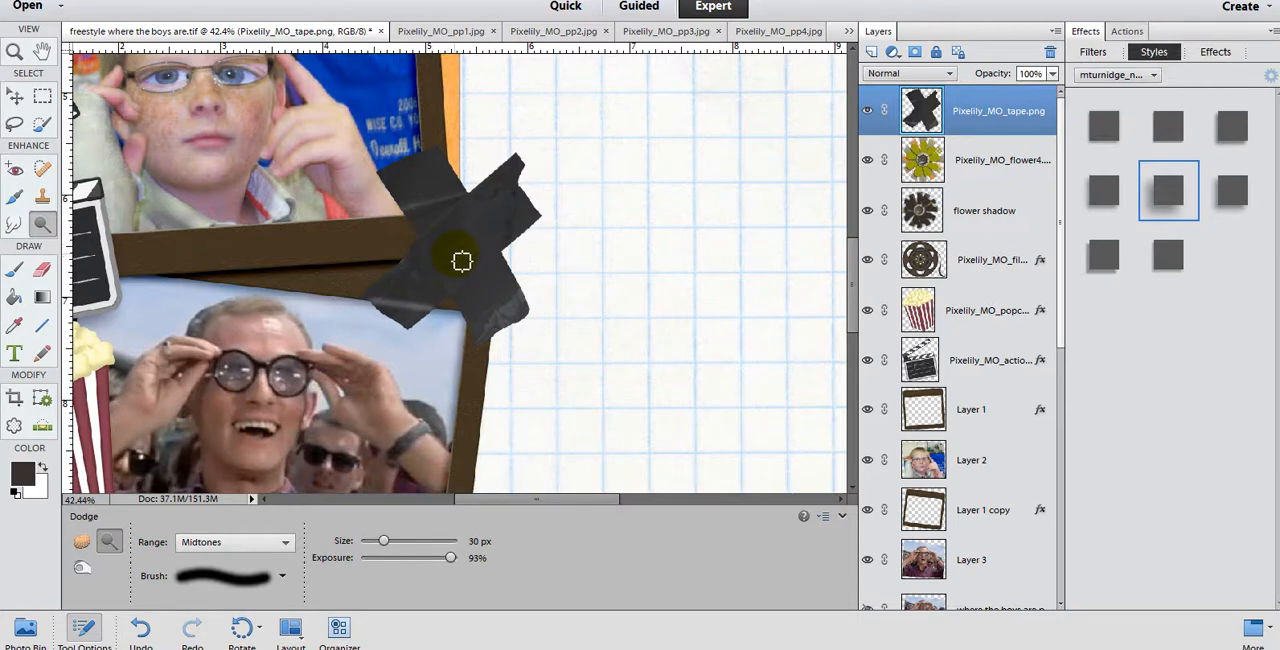
pyautogui.keyDown('shift'); pyautogui.click(461, 261); pyautogui.keyUp('shift')
pyautogui.moveTo(461, 261); pyautogui.dragTo(455, 172)
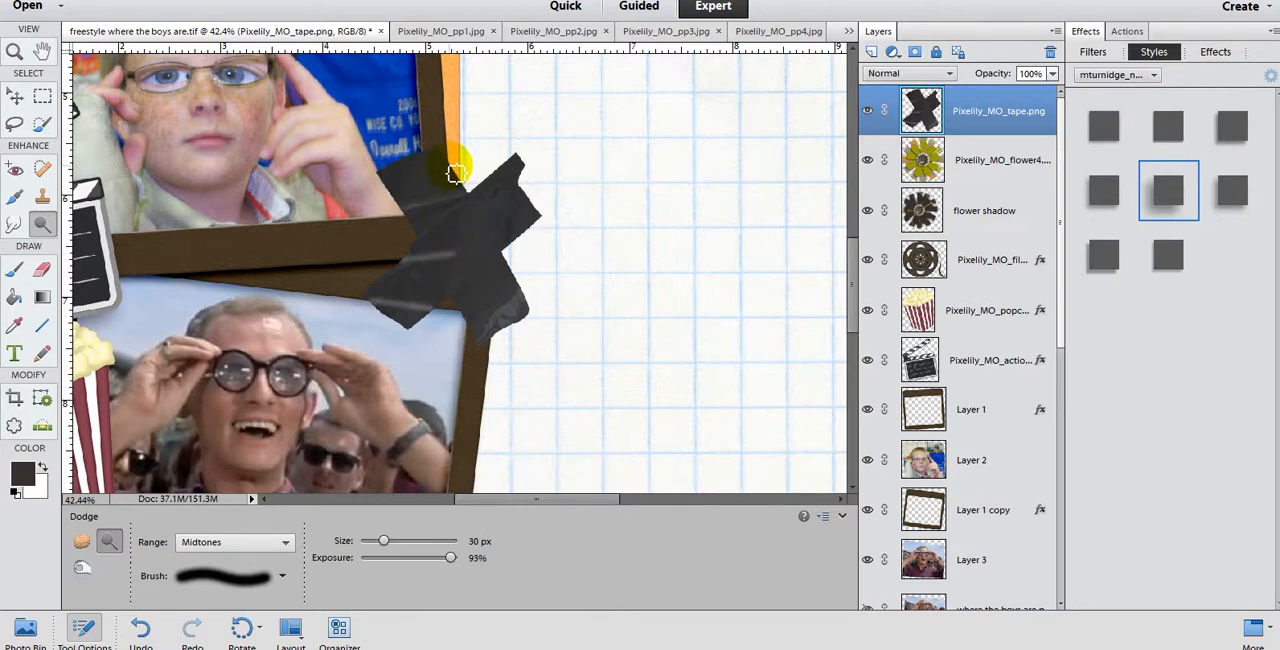
pyautogui.moveTo(455, 172)
pyautogui.mouseDown()
pyautogui.moveTo(460, 260)
pyautogui.moveTo(470, 202)
pyautogui.mouseUp()
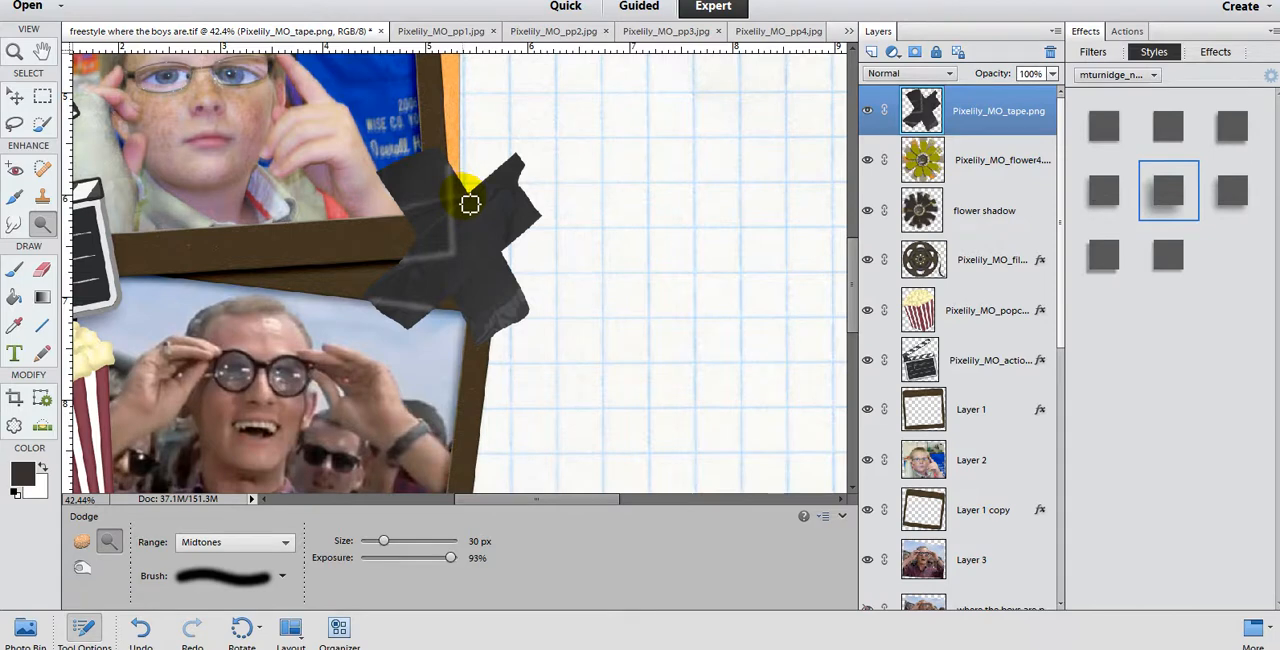
# Step: Reduce the Dodge exposure to 53% and try lightening further frame-edge lines on the tape
pyautogui.moveTo(450, 557); pyautogui.dragTo(366, 553)
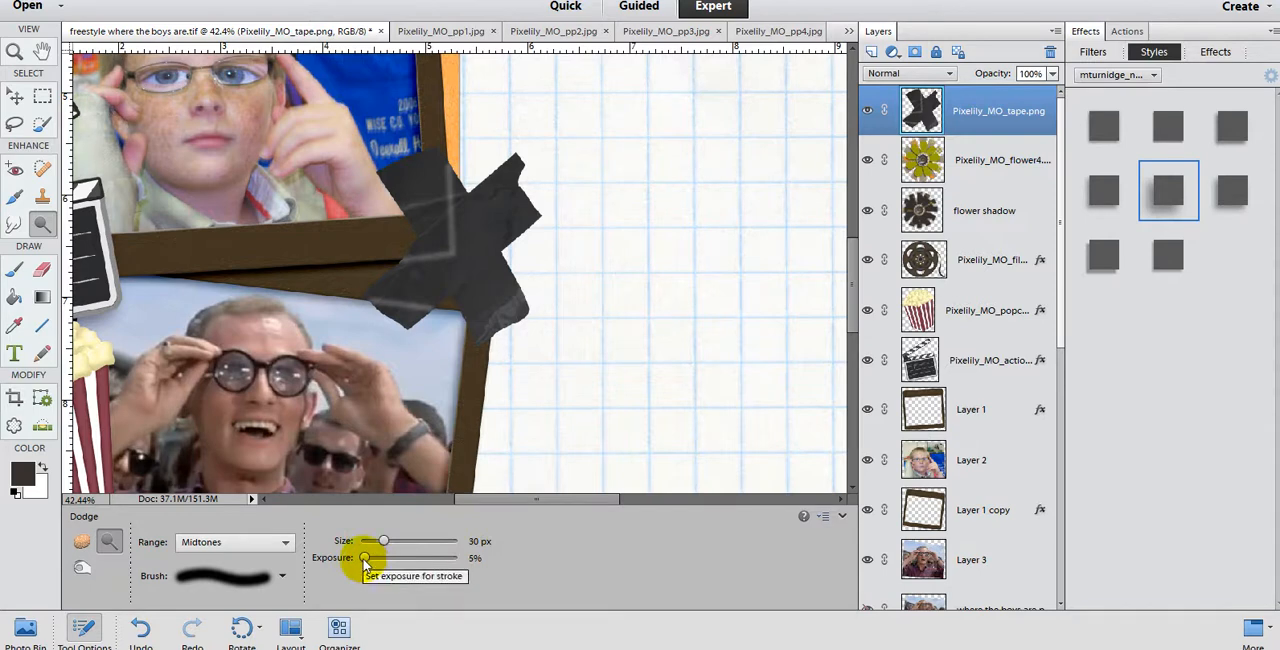
pyautogui.moveTo(364, 560); pyautogui.dragTo(413, 571)
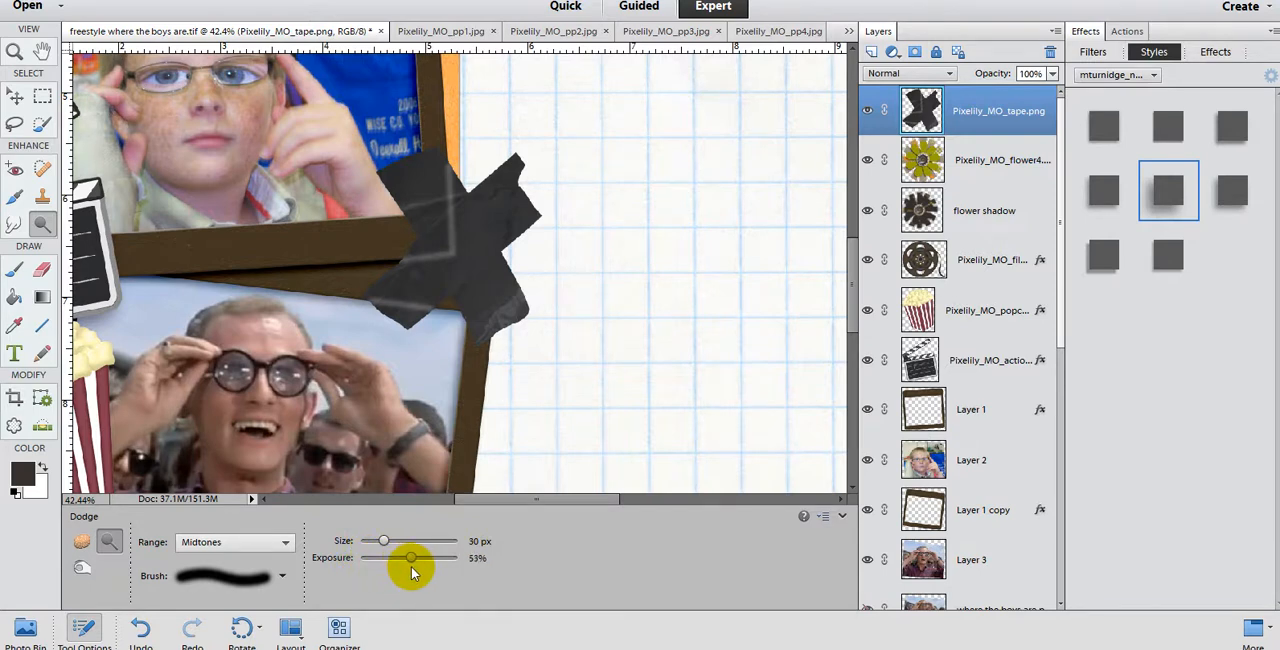
pyautogui.moveTo(444, 334)
pyautogui.mouseDown()
pyautogui.moveTo(475, 321)
pyautogui.moveTo(465, 328)
pyautogui.moveTo(462, 289)
pyautogui.moveTo(476, 223)
pyautogui.moveTo(444, 289)
pyautogui.moveTo(452, 301)
pyautogui.moveTo(475, 229)
pyautogui.moveTo(432, 204)
pyautogui.moveTo(430, 162)
pyautogui.moveTo(434, 235)
pyautogui.moveTo(415, 223)
pyautogui.moveTo(431, 216)
pyautogui.moveTo(417, 221)
pyautogui.moveTo(435, 246)
pyautogui.moveTo(510, 262)
pyautogui.mouseUp()
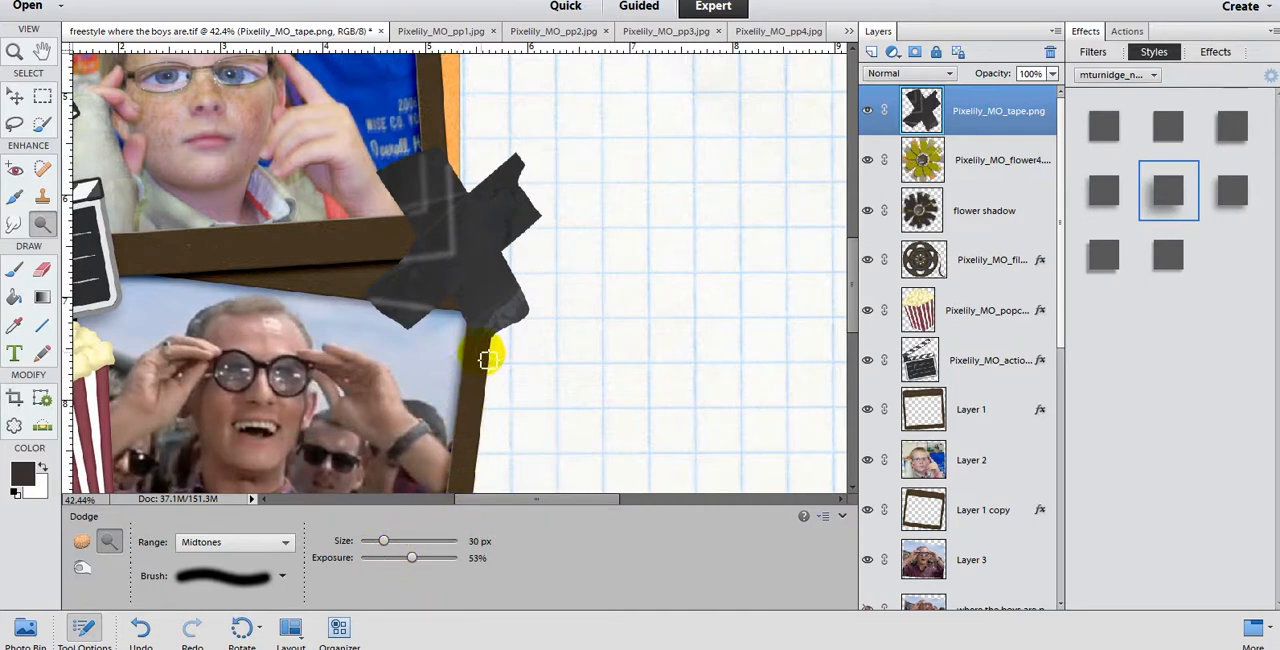
# Step: Undo the Dodge strokes made on the tape cross
pyautogui.hotkey('ctrl', 'z')
pyautogui.hotkey('ctrl', 'z')
pyautogui.hotkey('ctrl', 'z')
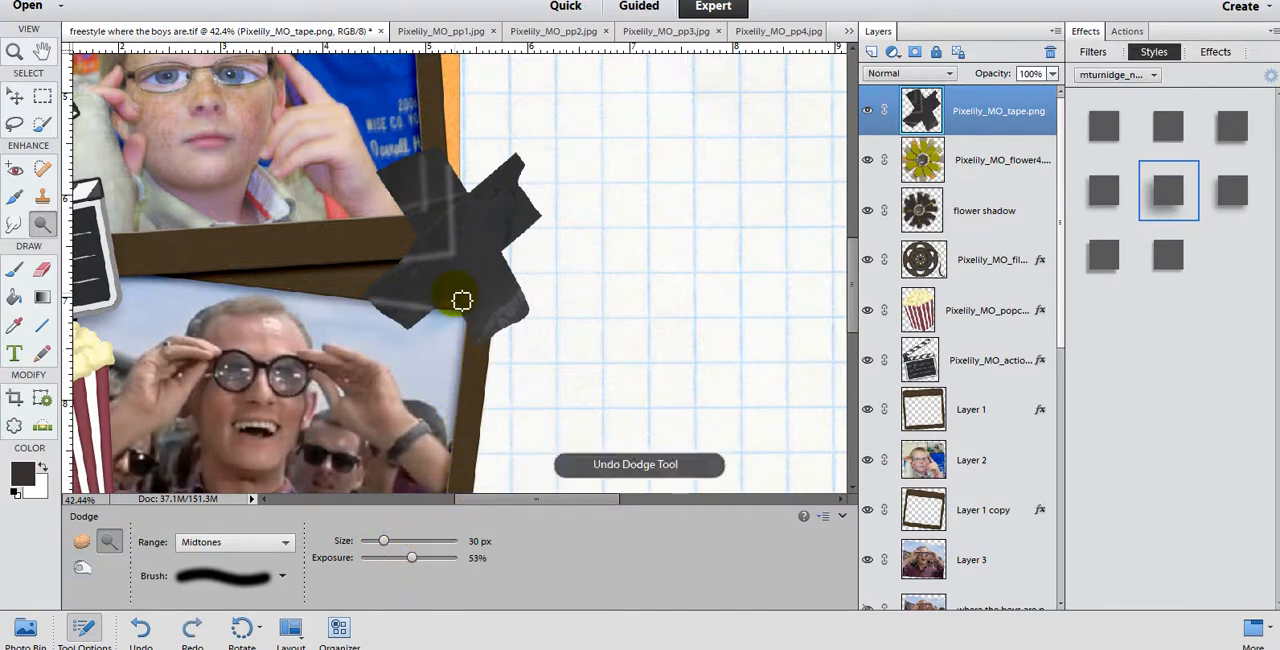
pyautogui.hotkey('ctrl', 'z')
pyautogui.hotkey('ctrl', 'z')
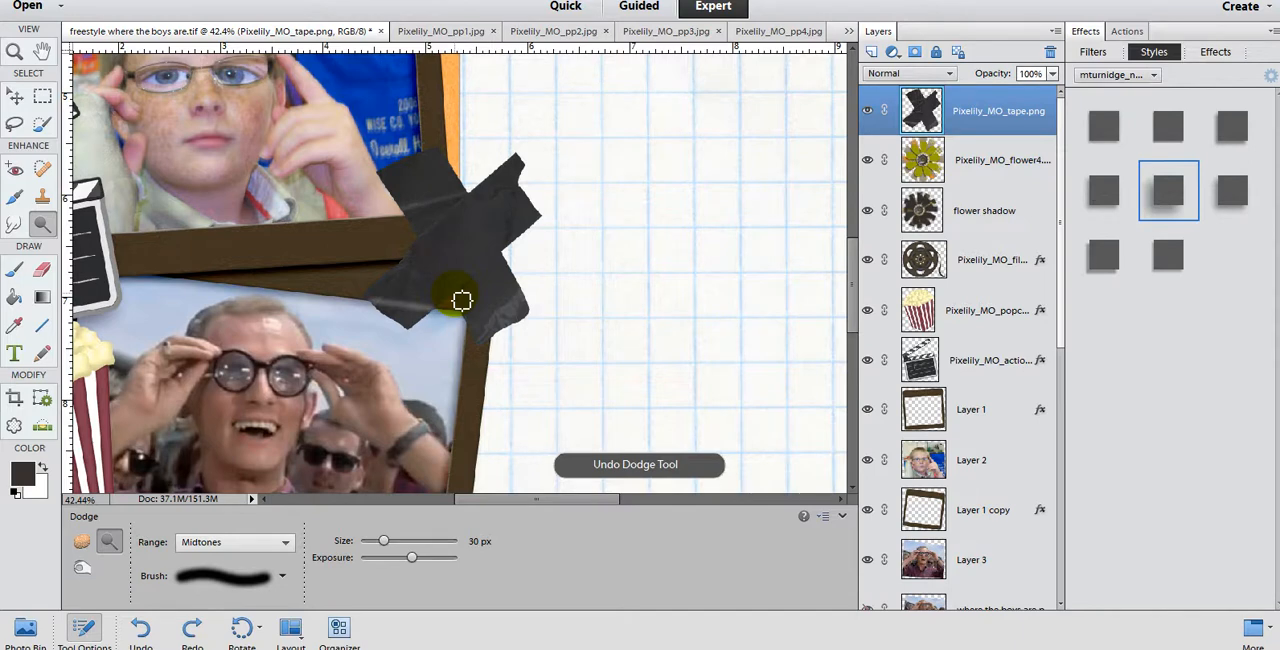
# Step: Set the Dodge tool's exposure to 30% and its brush size to 25 px
pyautogui.click(387, 558)
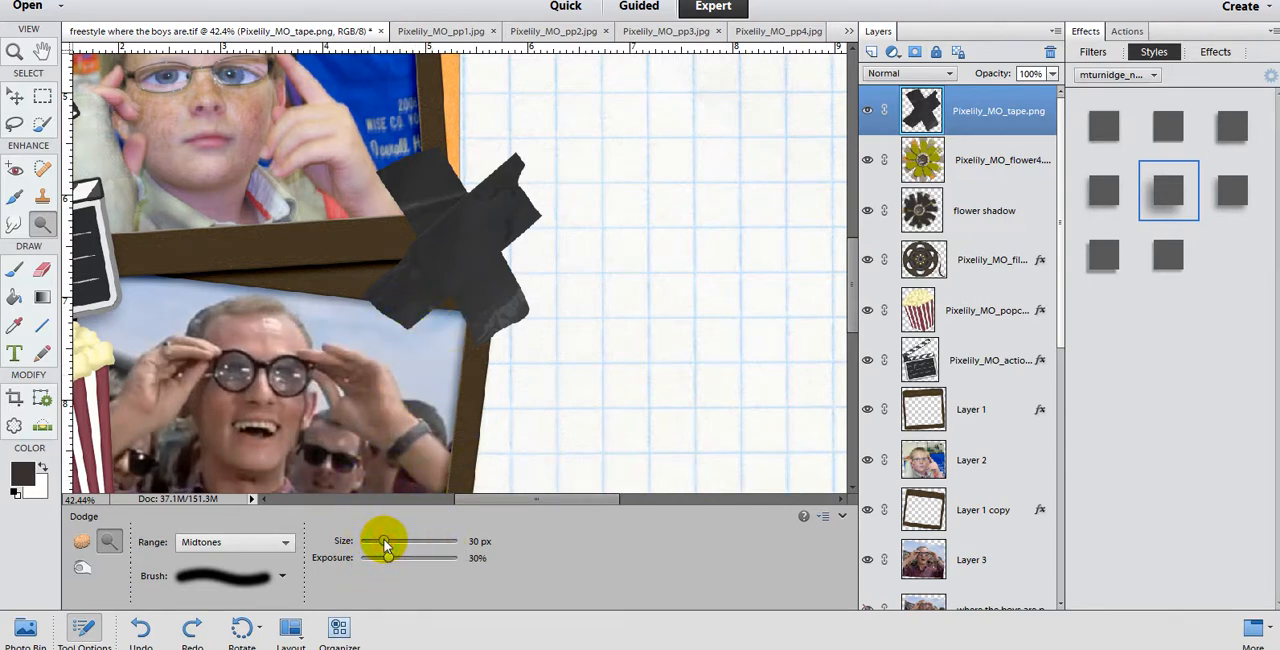
pyautogui.click(476, 541)
pyautogui.write('3')
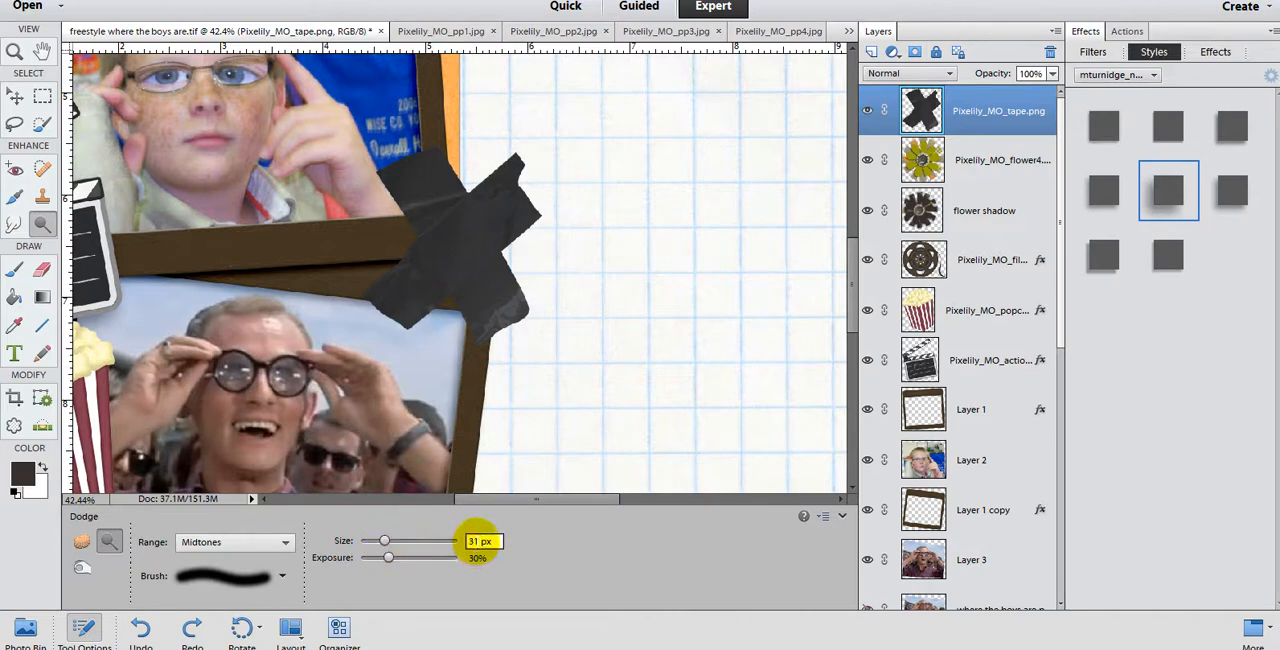
pyautogui.write('25')
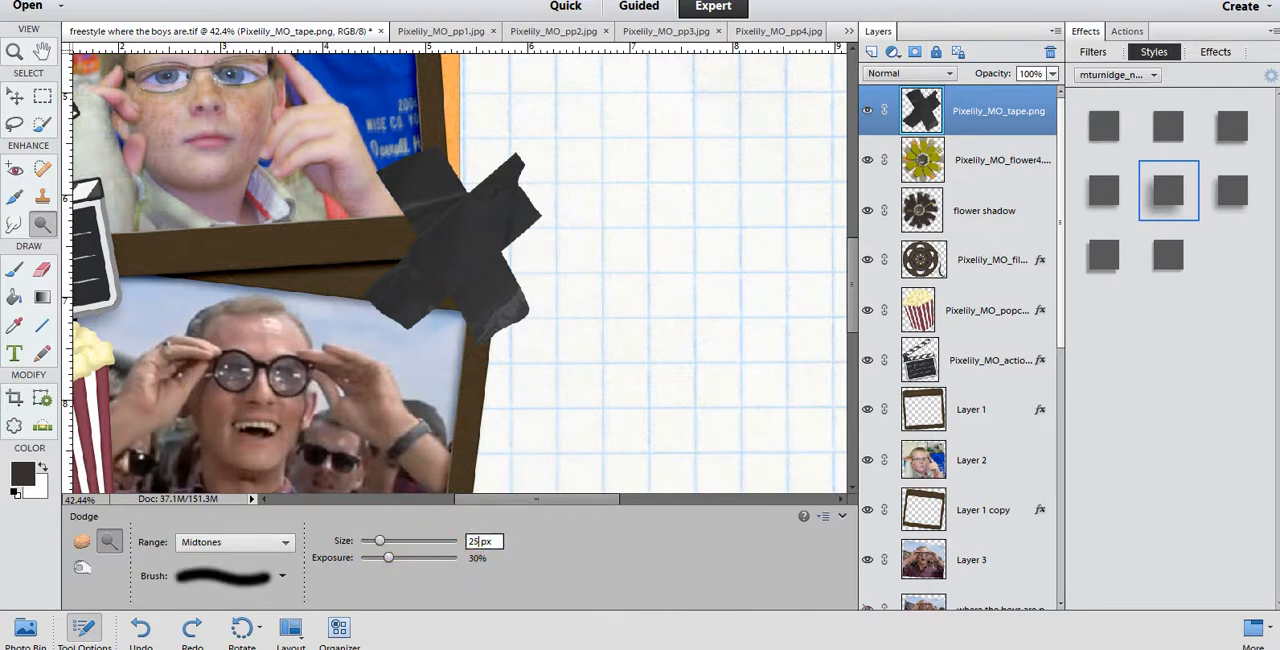
# Step: Dodge thin highlight lines across the tape's left arms and lower-right arm where it passes over the photo frame edges
pyautogui.click(434, 317)
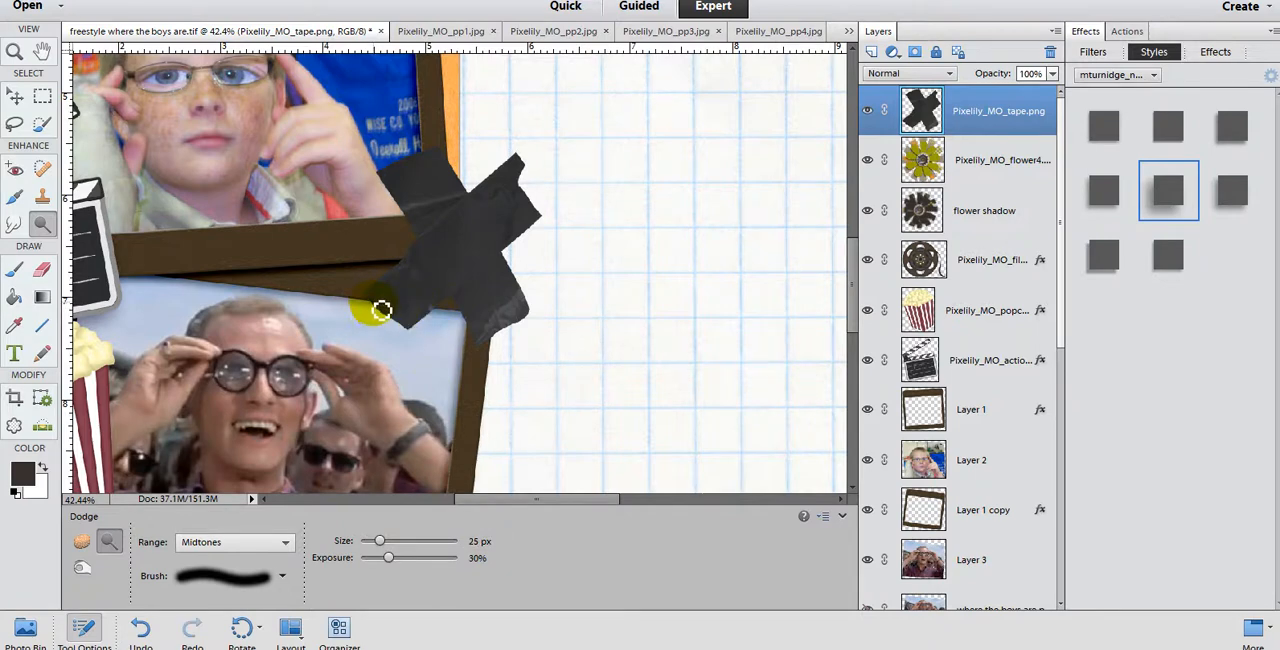
pyautogui.moveTo(381, 310)
pyautogui.mouseDown()
pyautogui.moveTo(480, 350)
pyautogui.moveTo(431, 227)
pyautogui.moveTo(410, 245)
pyautogui.moveTo(413, 234)
pyautogui.moveTo(421, 268)
pyautogui.mouseUp()
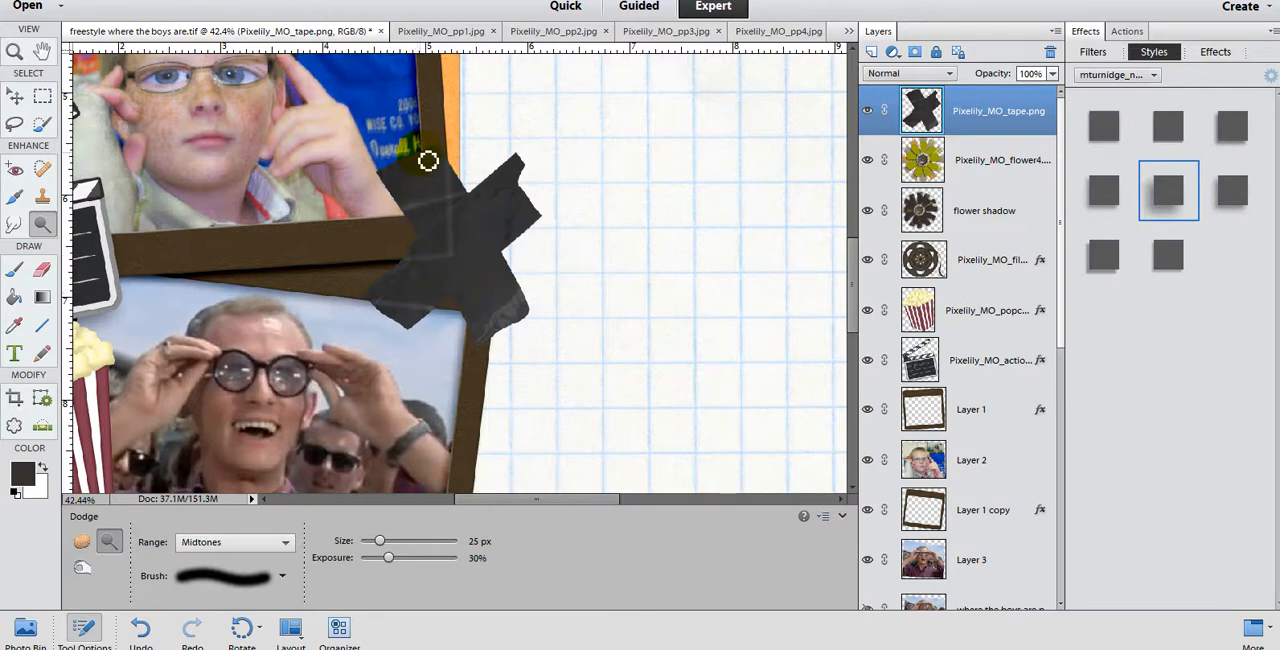
pyautogui.moveTo(429, 163); pyautogui.dragTo(431, 218)
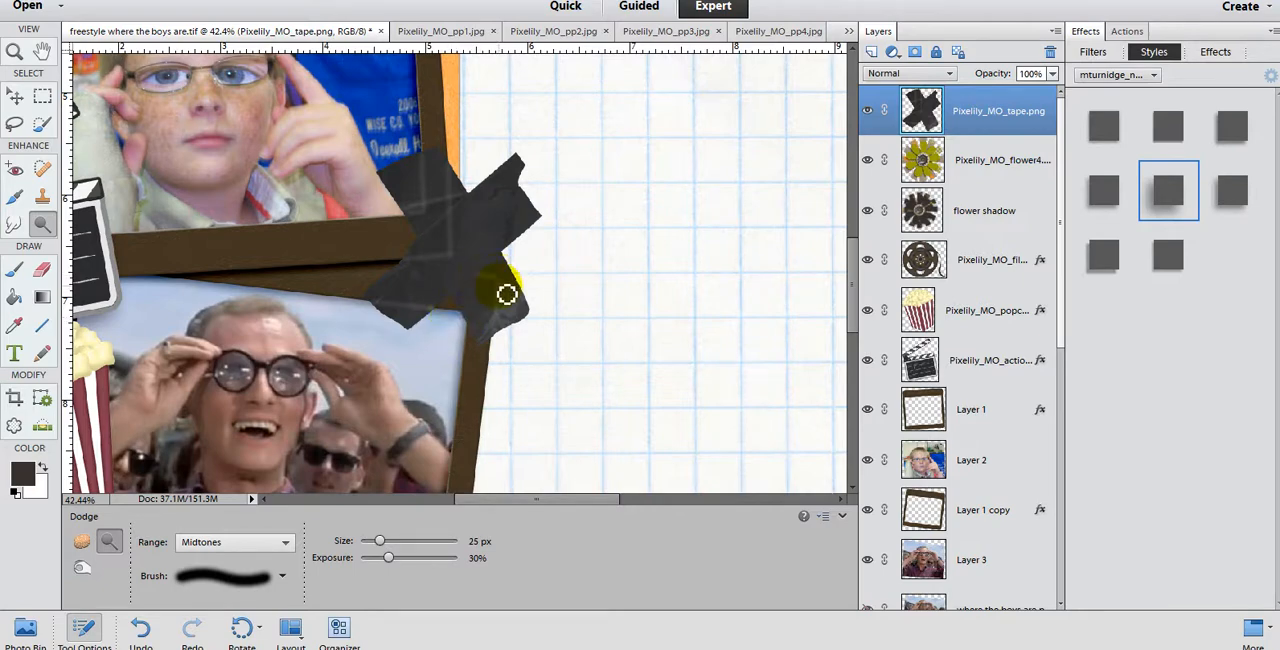
# Step: Check the highlights against the whole page and lighten the inner part of the tape's upper-right arm with the Dodge tool
pyautogui.scroll(-4, 506, 293)
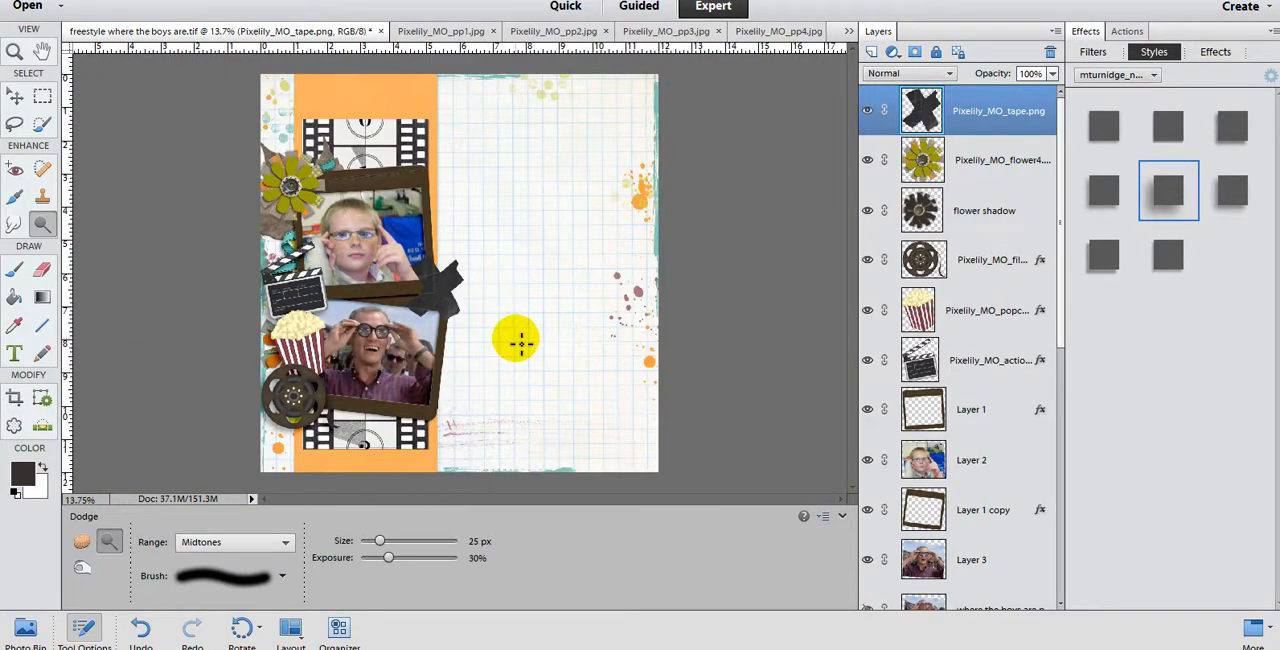
pyautogui.scroll(1, 516, 343)
pyautogui.scroll(1, 423, 320)
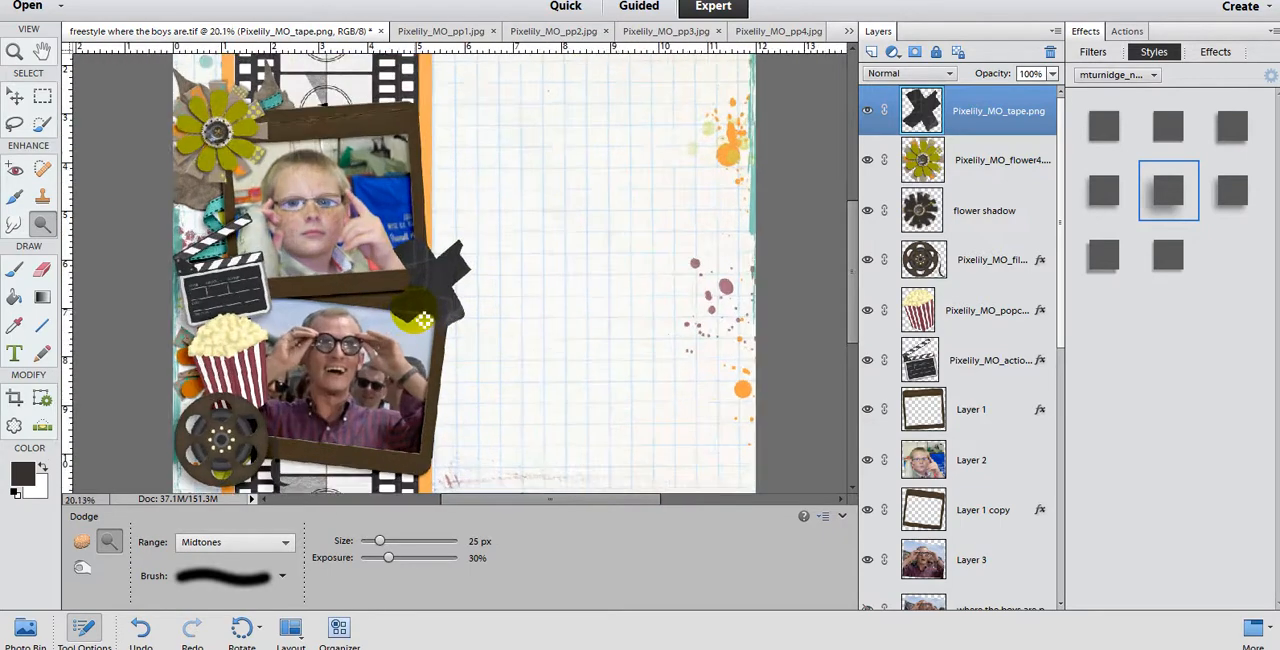
pyautogui.scroll(1, 423, 320)
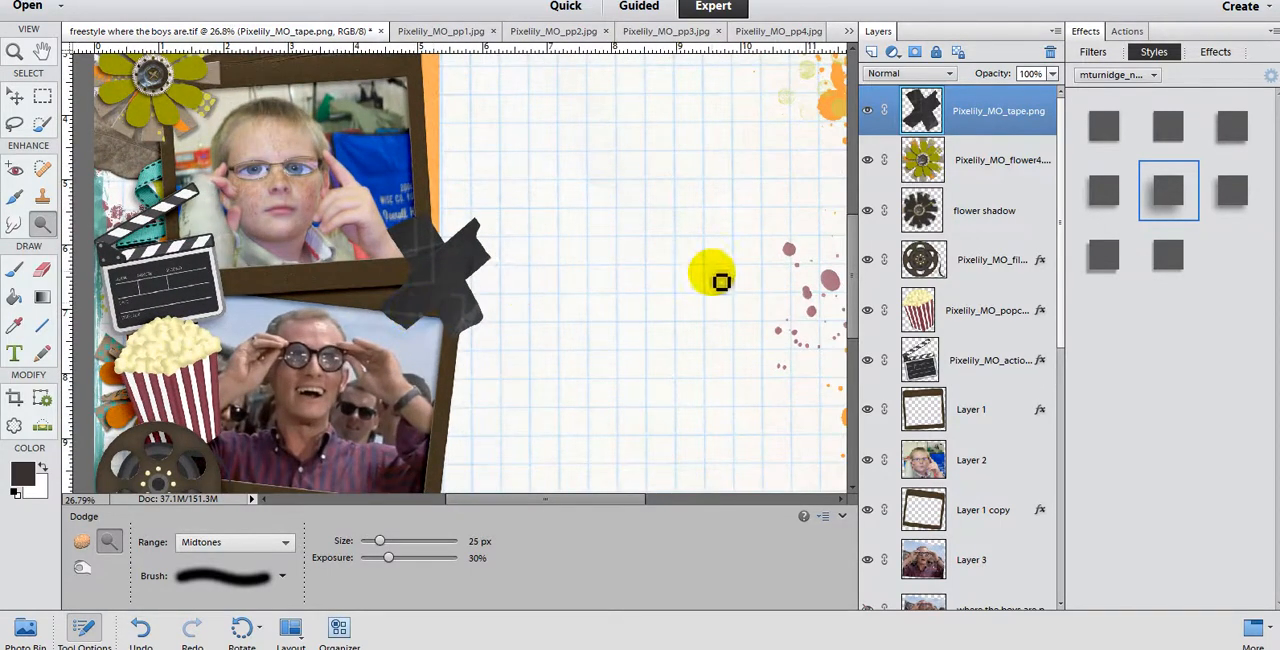
pyautogui.scroll(-2, 714, 271)
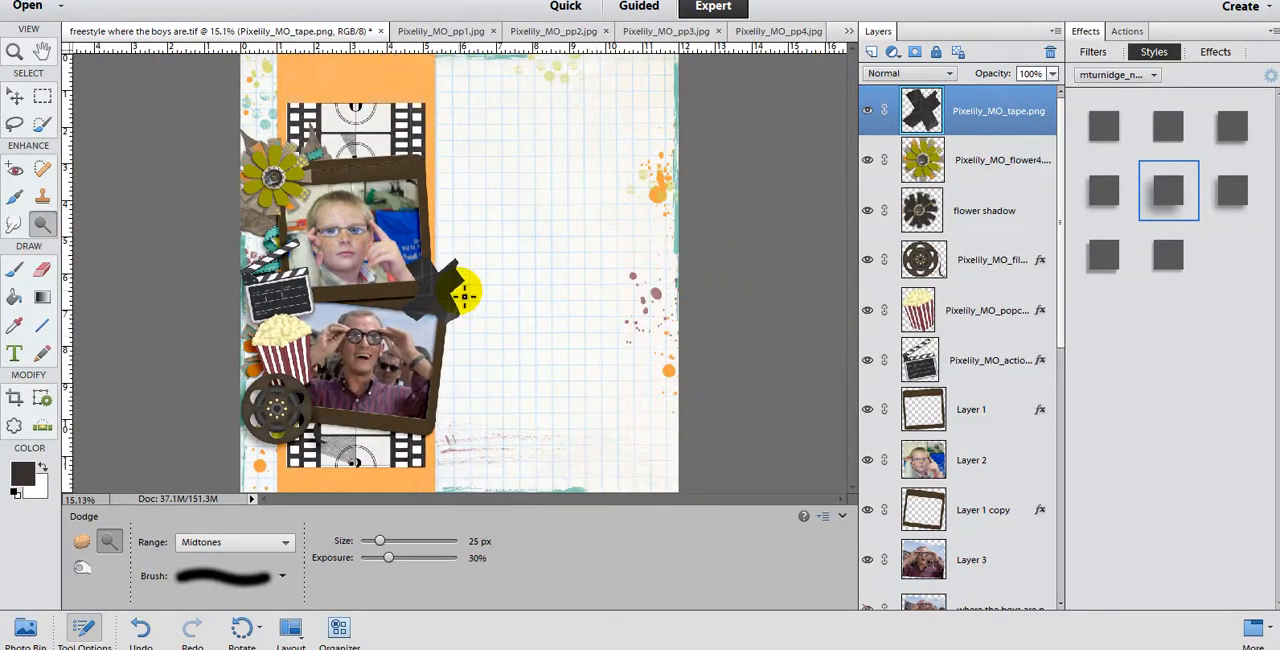
pyautogui.scroll(2, 486, 297)
pyautogui.scroll(1, 483, 305)
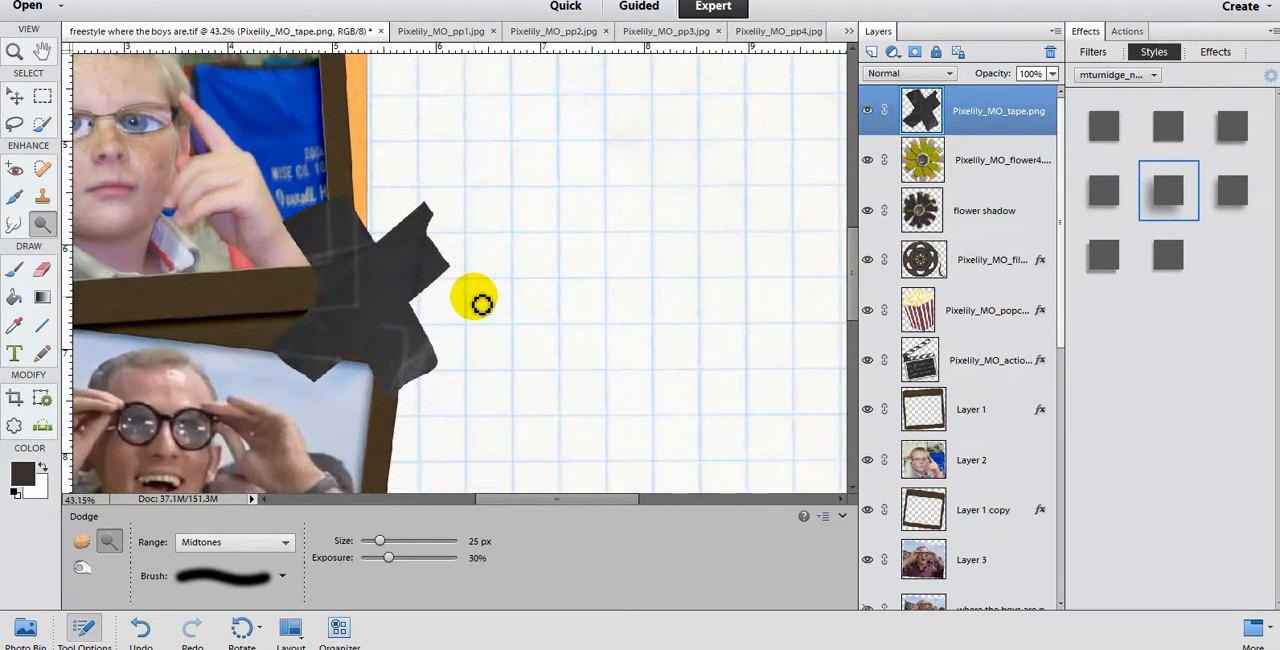
pyautogui.moveTo(436, 262); pyautogui.dragTo(388, 274)
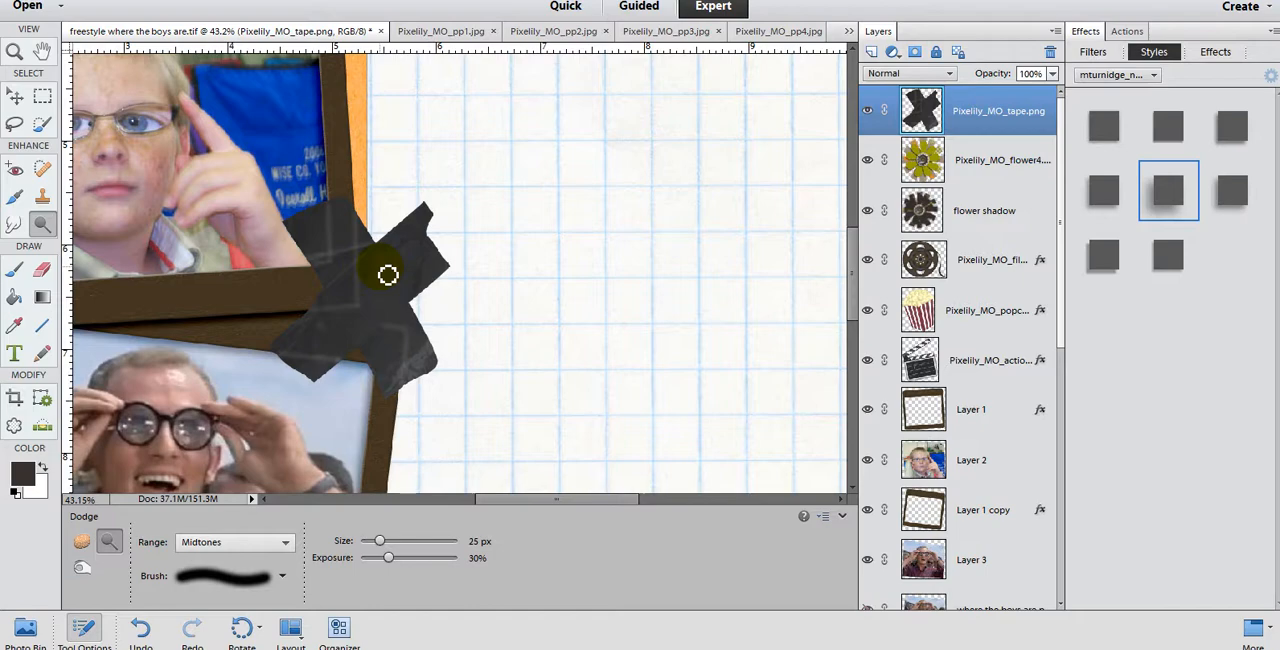
# Step: Try the Sponge tool in Desaturate mode on the tape's upper-right arm
pyautogui.scroll(-5, 388, 274)
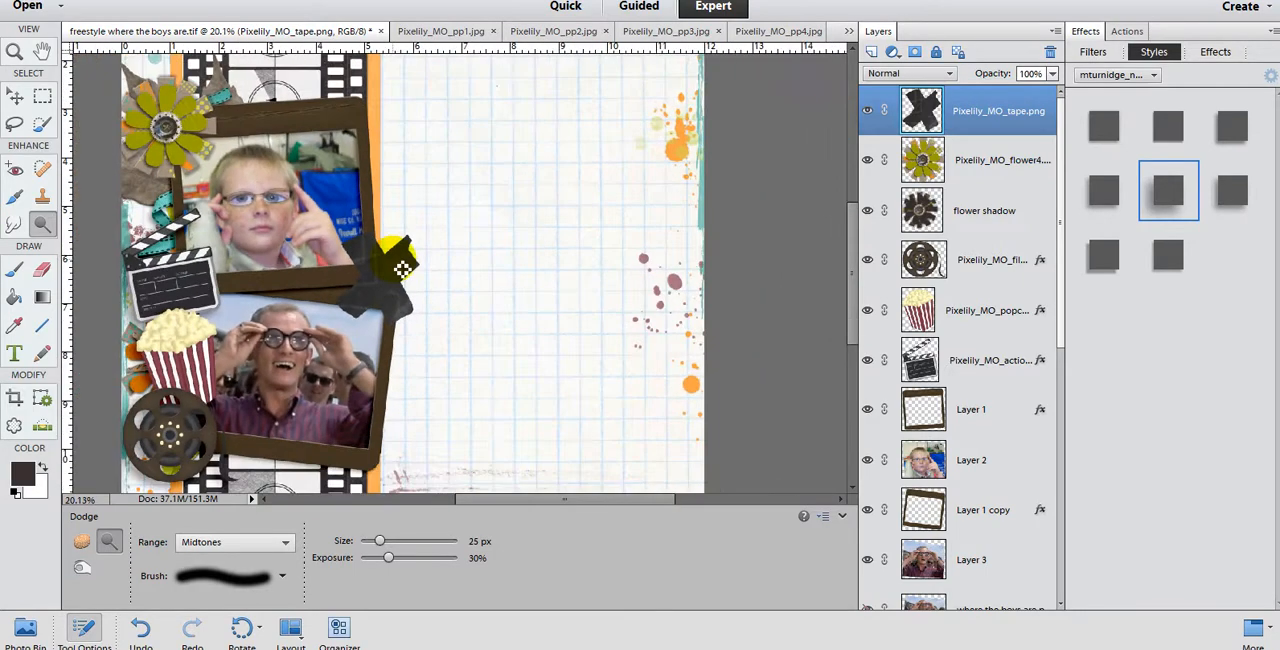
pyautogui.scroll(3, 360, 327)
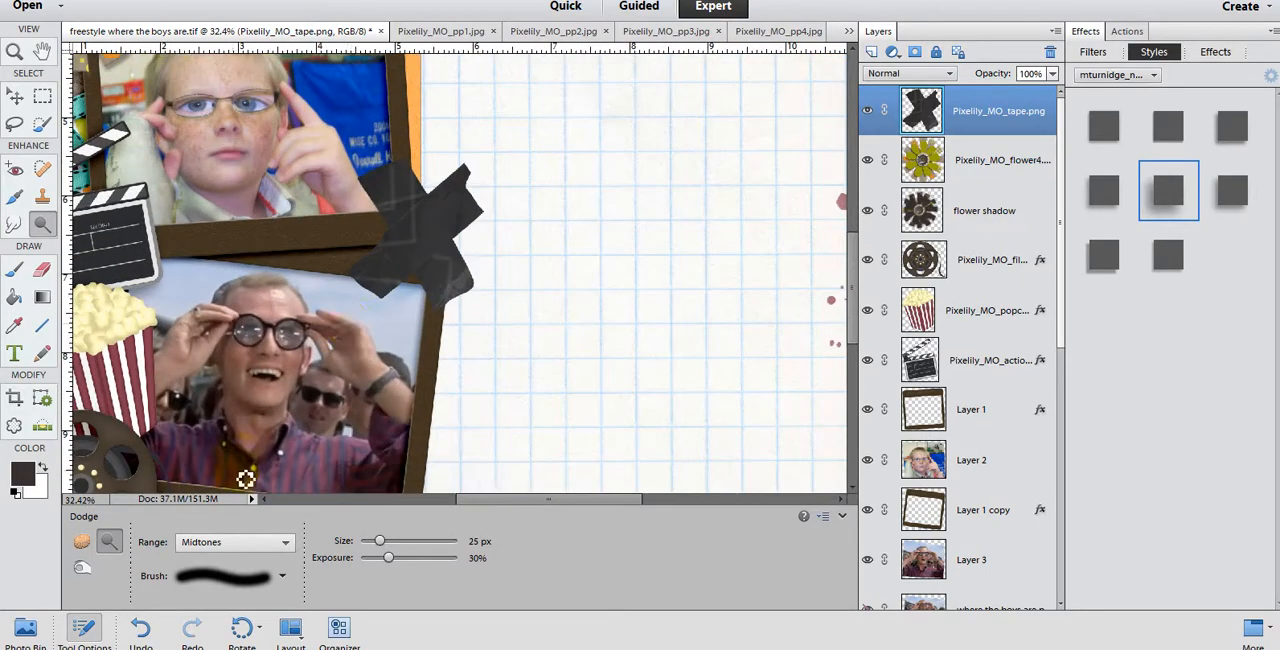
pyautogui.click(80, 539)
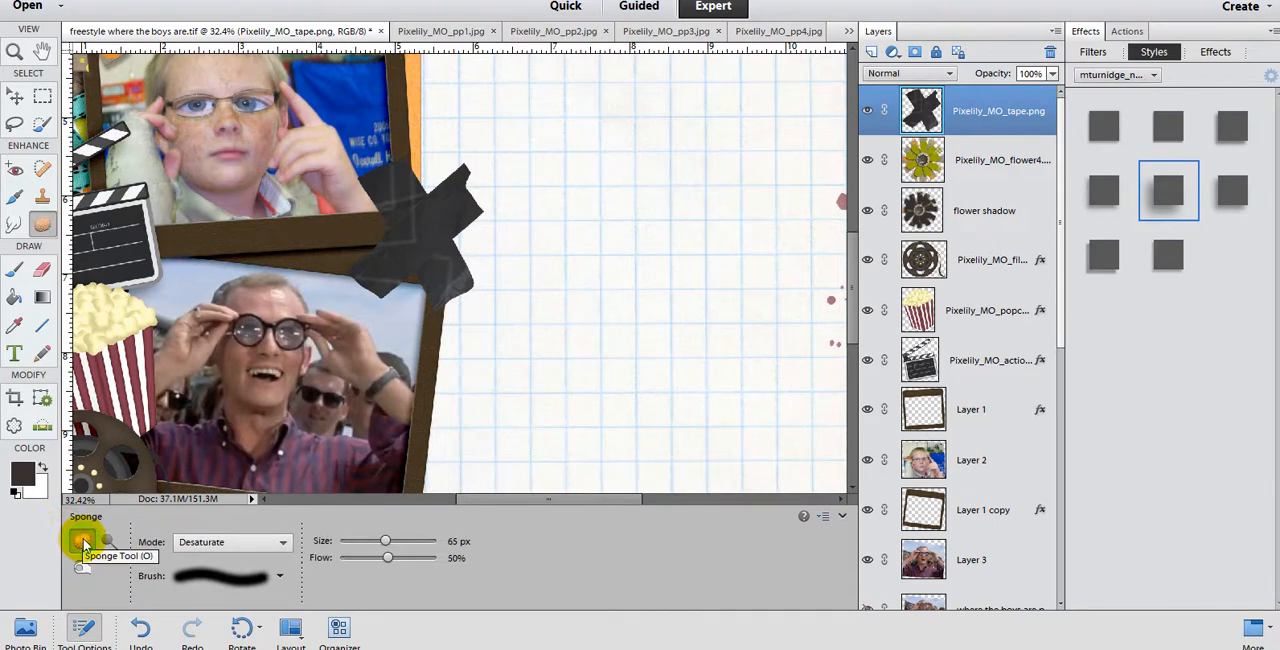
pyautogui.moveTo(450, 228); pyautogui.dragTo(458, 201)
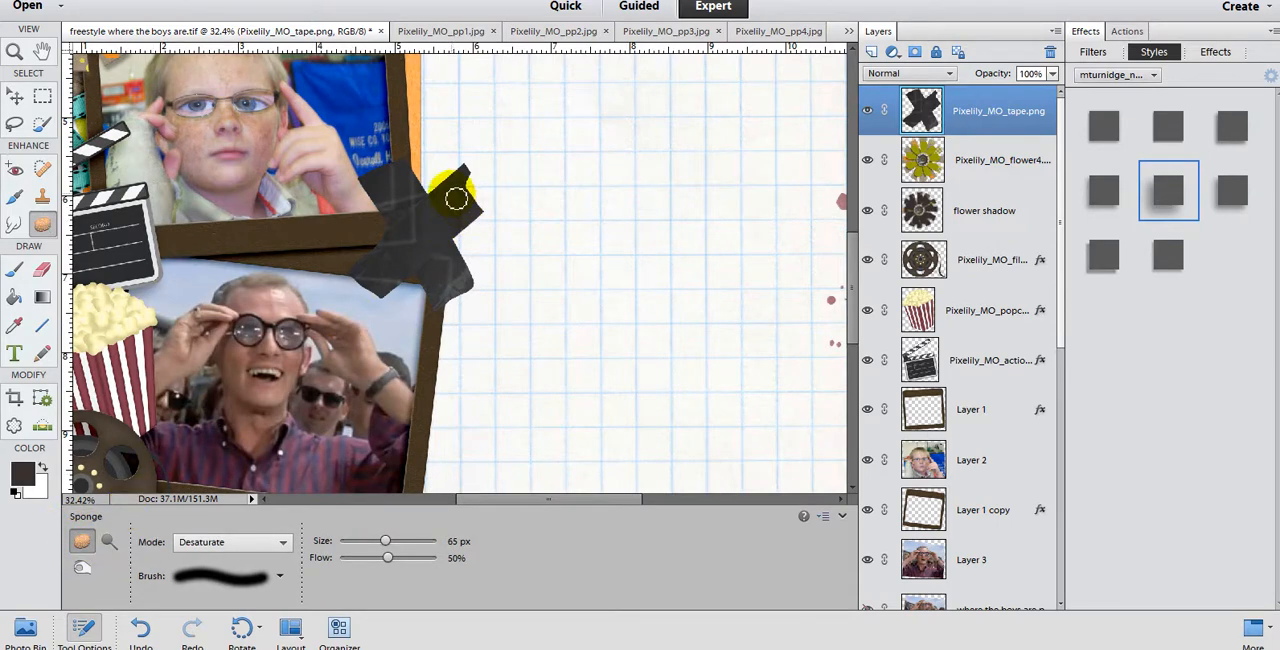
# Step: Darken the outer edges of the tape's upper-right arm with the Burn tool at 65 px and 50% exposure
pyautogui.click(82, 568)
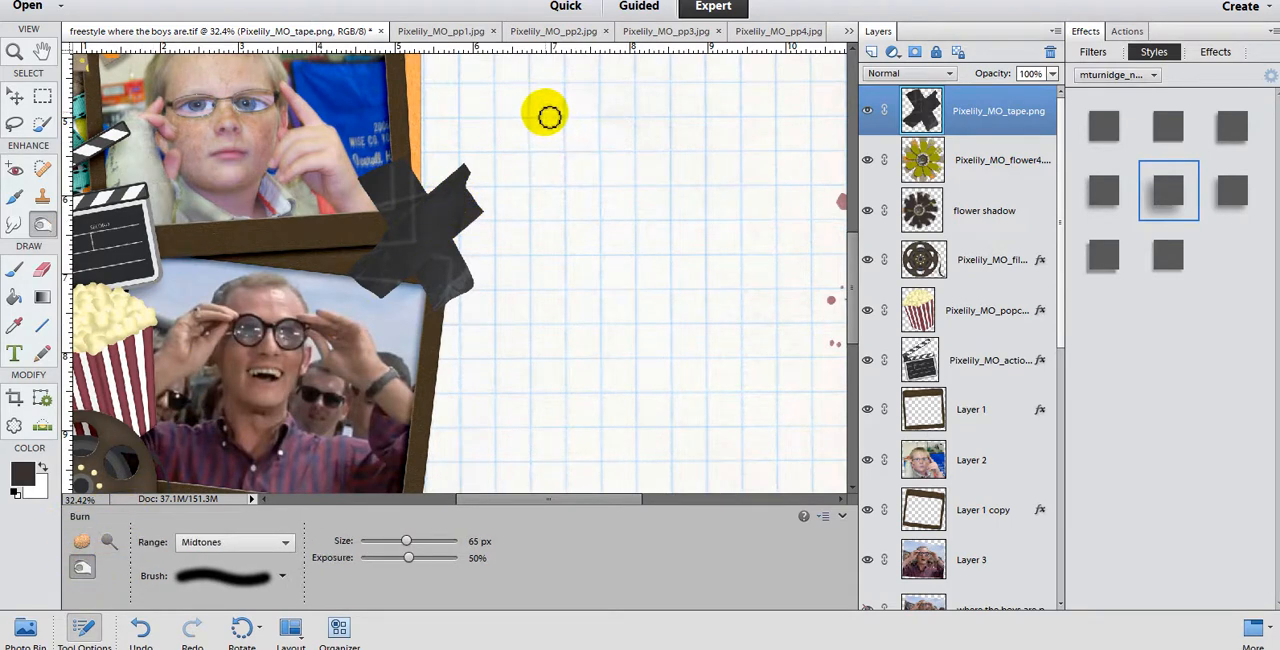
pyautogui.moveTo(455, 183)
pyautogui.mouseDown()
pyautogui.moveTo(429, 211)
pyautogui.moveTo(465, 172)
pyautogui.moveTo(486, 231)
pyautogui.moveTo(463, 244)
pyautogui.moveTo(487, 218)
pyautogui.moveTo(464, 242)
pyautogui.moveTo(483, 195)
pyautogui.moveTo(341, 163)
pyautogui.moveTo(548, 189)
pyautogui.mouseUp()
pyautogui.scroll(1, 489, 230)
pyautogui.scroll(10, 489, 230)
pyautogui.scroll(-2, 514, 183)
pyautogui.scroll(-2, 503, 182)
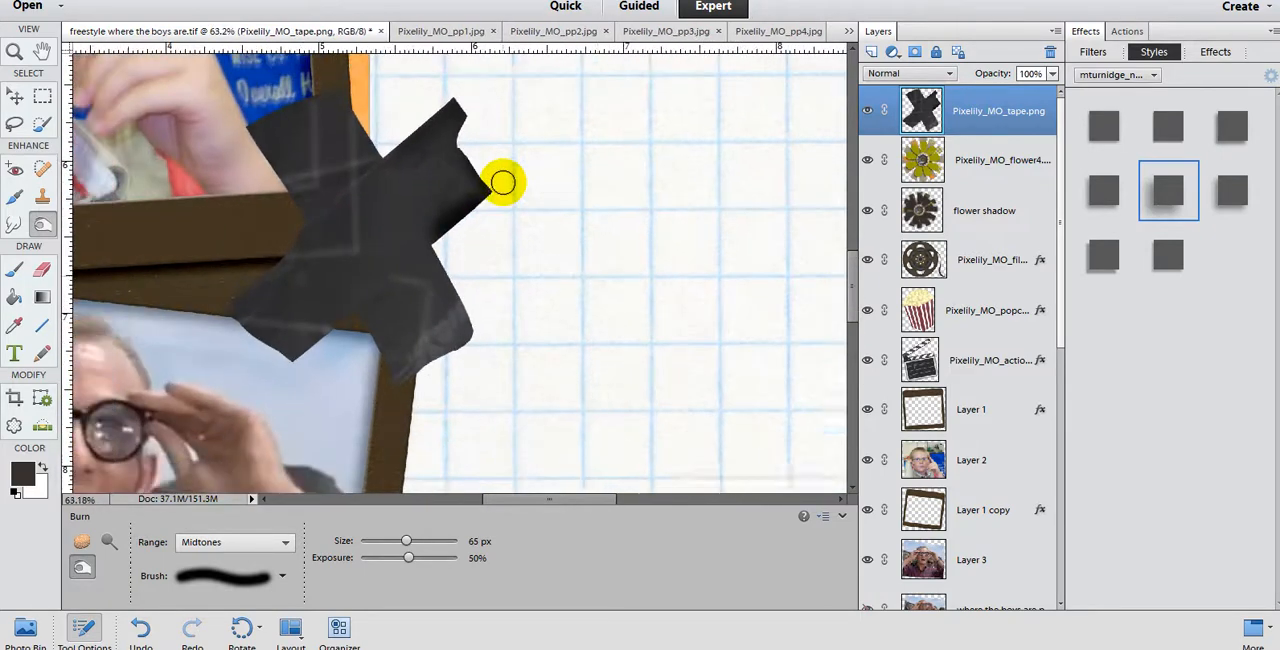
# Step: Burn shading into the tape's centre and upper-left arm beside the highlight lines, reducing the exposure to 26%
pyautogui.scroll(-1, 503, 182)
pyautogui.moveTo(484, 175)
pyautogui.mouseDown()
pyautogui.moveTo(460, 120)
pyautogui.moveTo(437, 115)
pyautogui.moveTo(402, 145)
pyautogui.mouseUp()
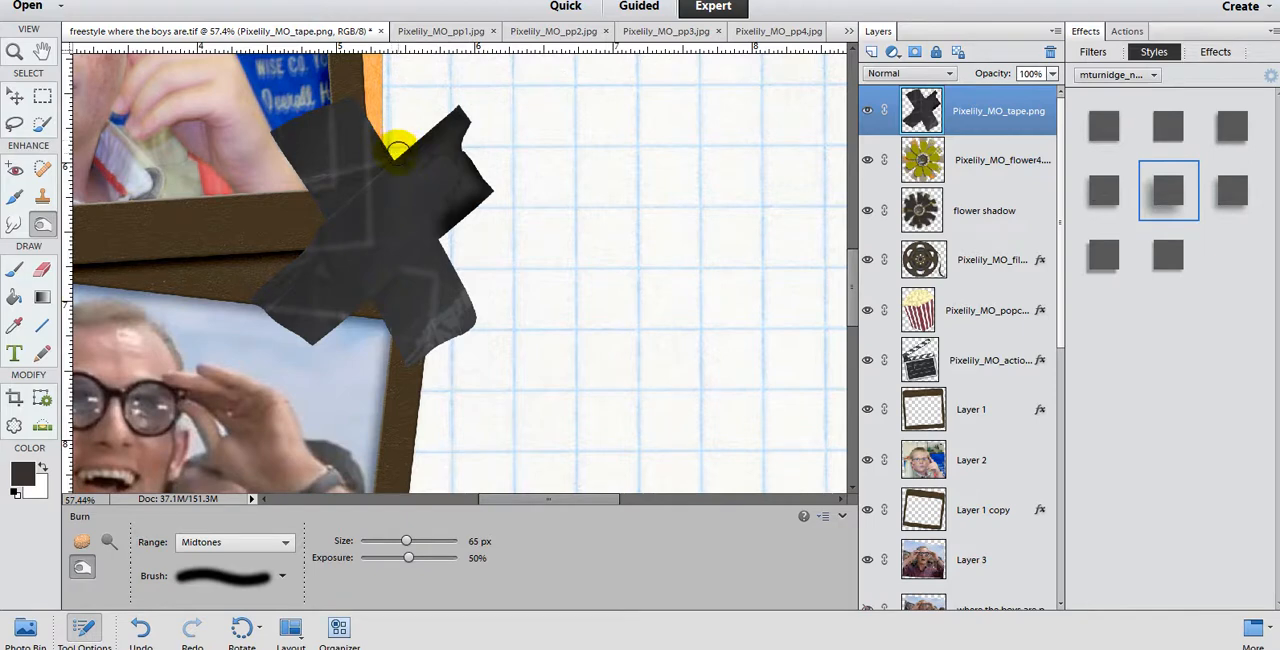
pyautogui.moveTo(395, 145); pyautogui.dragTo(349, 127)
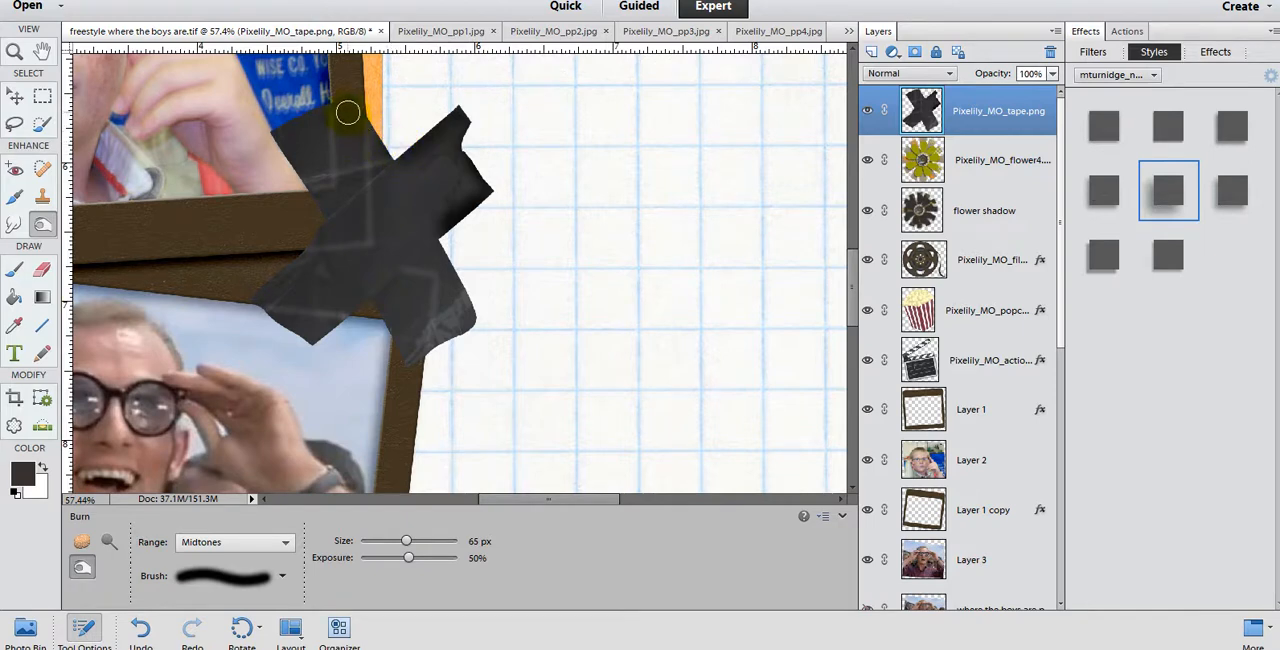
pyautogui.moveTo(373, 263); pyautogui.dragTo(333, 188)
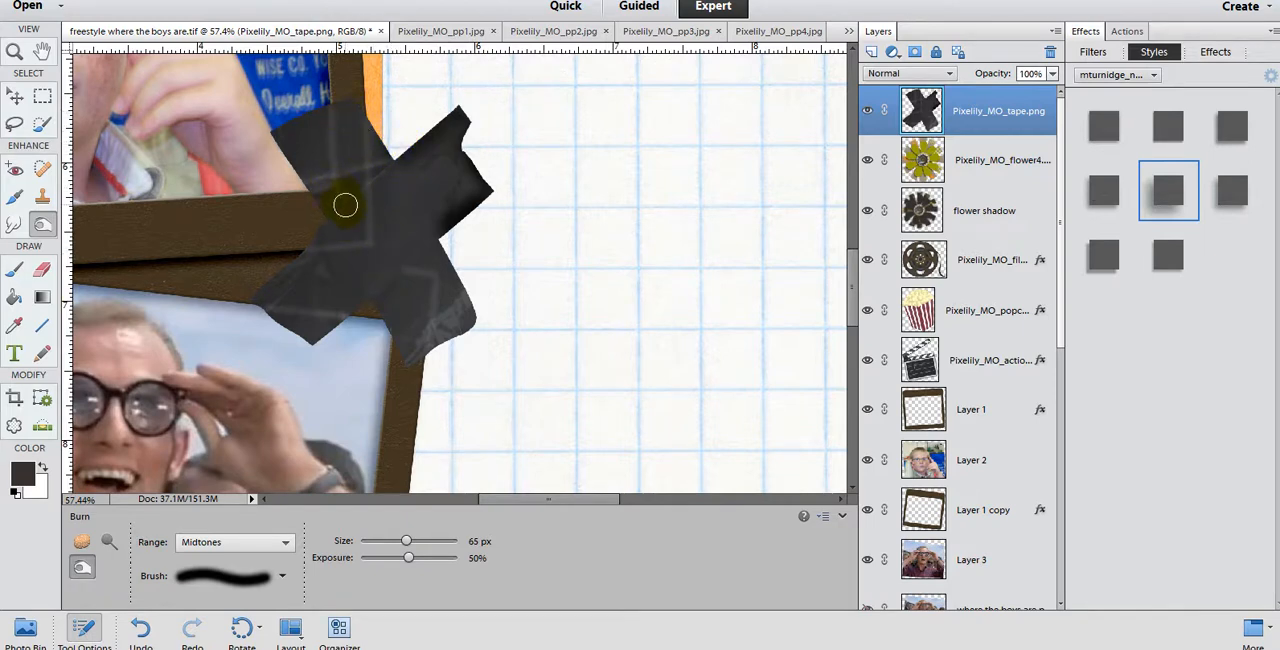
pyautogui.click(384, 558)
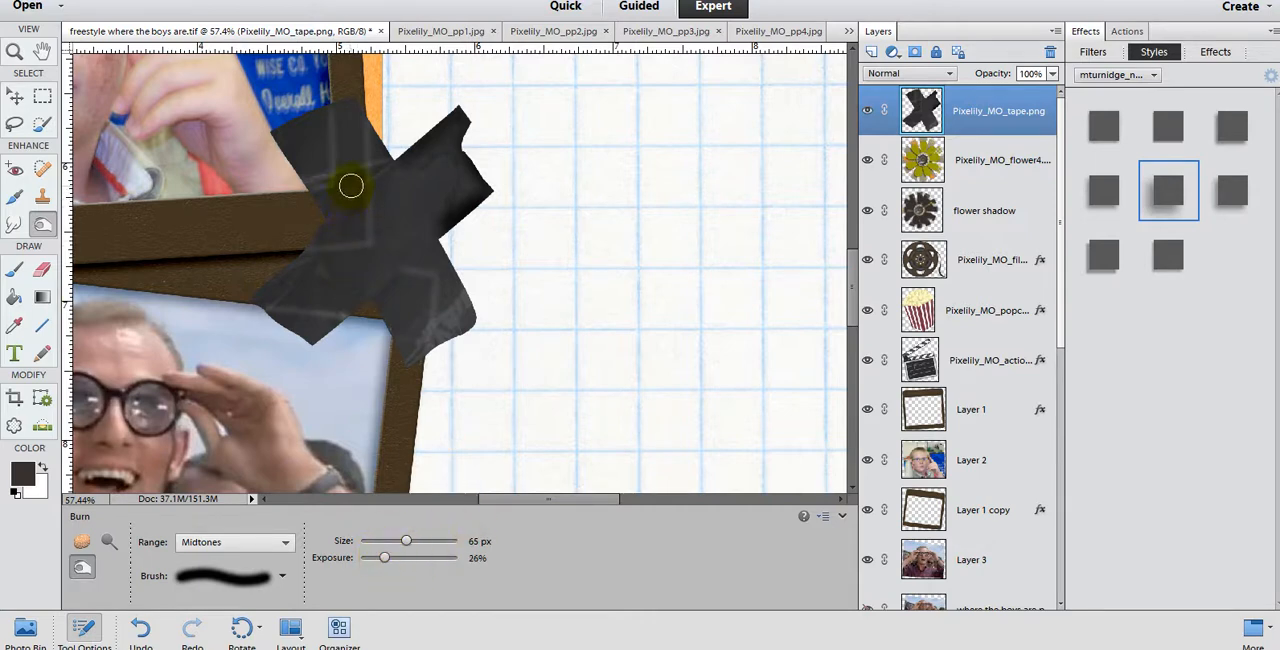
pyautogui.moveTo(350, 185); pyautogui.dragTo(350, 174)
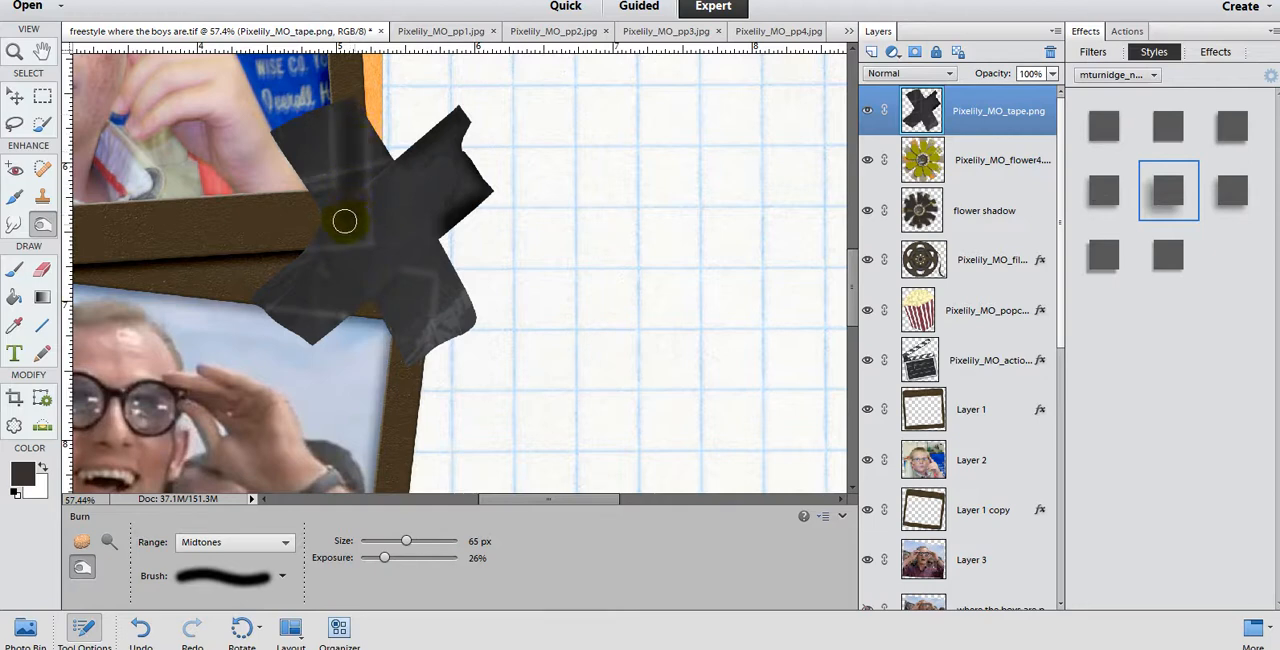
# Step: Burn shading beside the crease lines on the tape's upper-left arm and across its two lower arms
pyautogui.moveTo(332, 232); pyautogui.dragTo(332, 204)
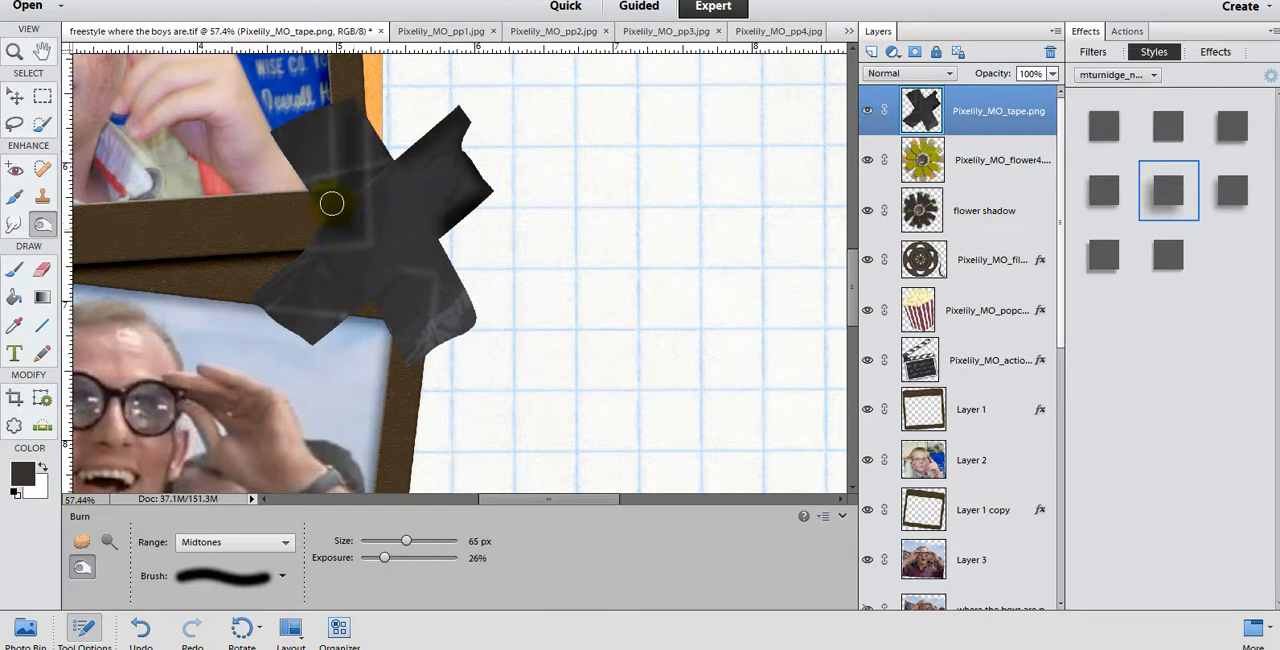
pyautogui.scroll(-6, 410, 267)
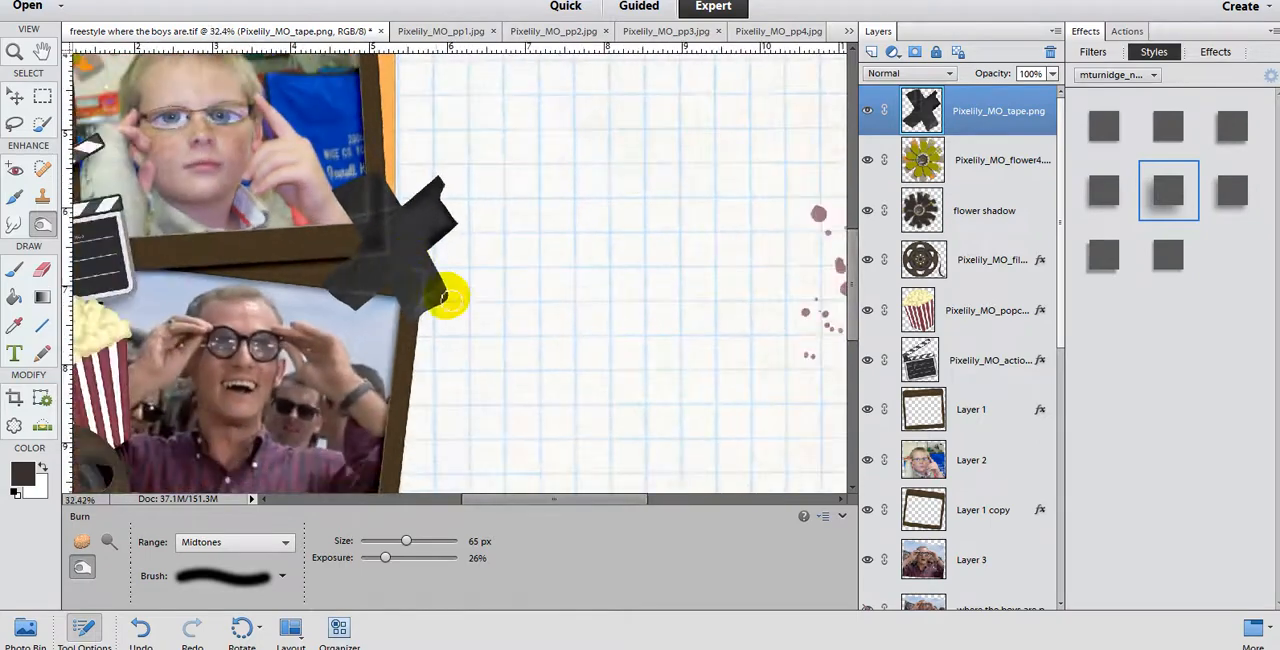
pyautogui.scroll(3, 440, 315)
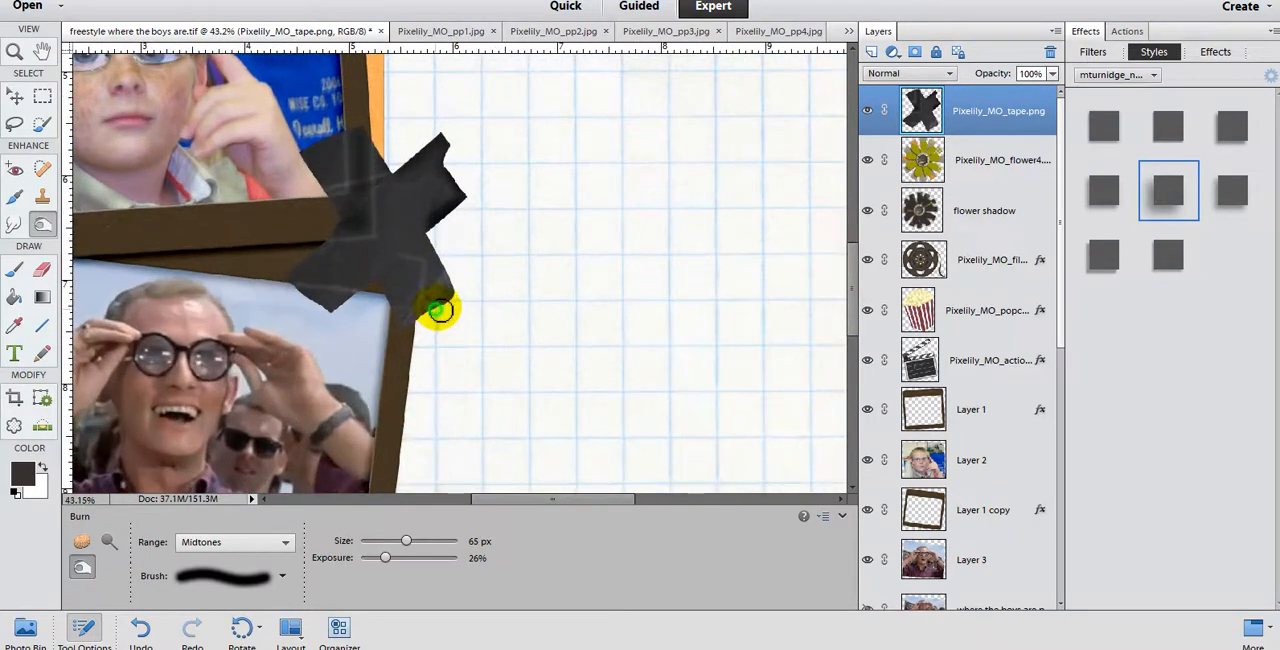
pyautogui.moveTo(436, 310)
pyautogui.mouseDown()
pyautogui.moveTo(432, 243)
pyautogui.moveTo(457, 282)
pyautogui.moveTo(433, 250)
pyautogui.moveTo(463, 355)
pyautogui.moveTo(404, 330)
pyautogui.moveTo(391, 308)
pyautogui.moveTo(408, 336)
pyautogui.moveTo(449, 312)
pyautogui.moveTo(403, 324)
pyautogui.moveTo(375, 284)
pyautogui.moveTo(332, 315)
pyautogui.moveTo(293, 275)
pyautogui.moveTo(323, 257)
pyautogui.mouseUp()
pyautogui.scroll(-1, 517, 251)
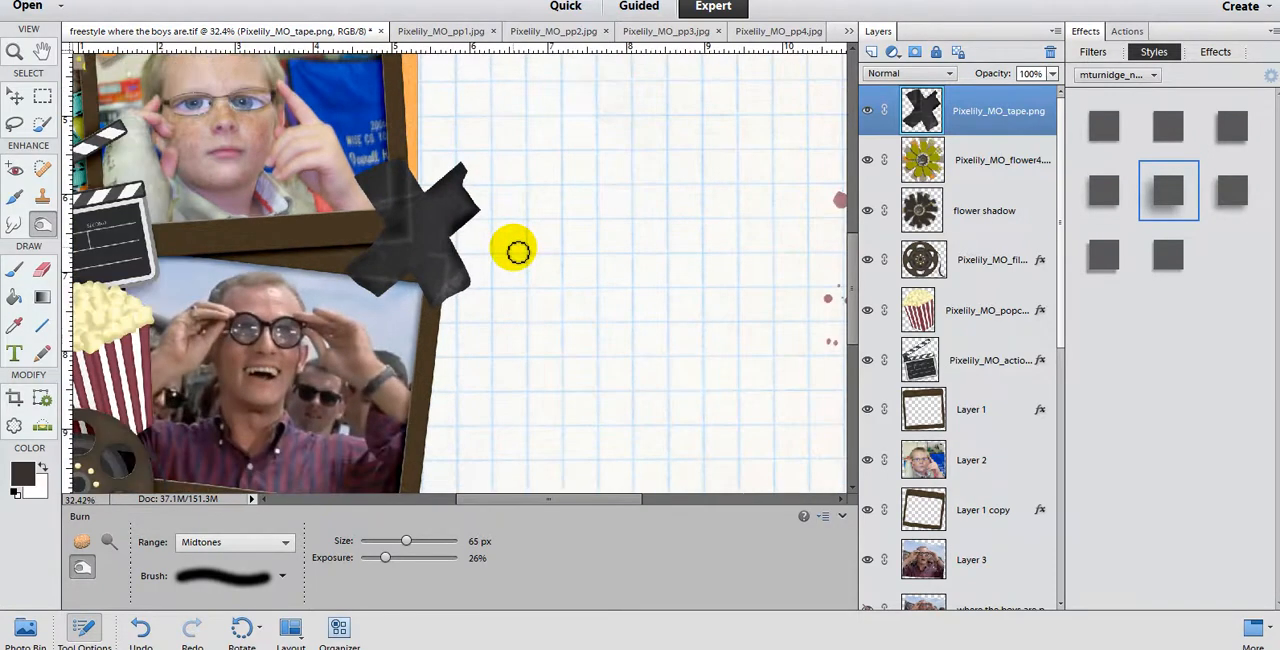
# Step: Burn shading into the tape's centre around the crease lines and check the tape against the whole page
pyautogui.scroll(2, 457, 234)
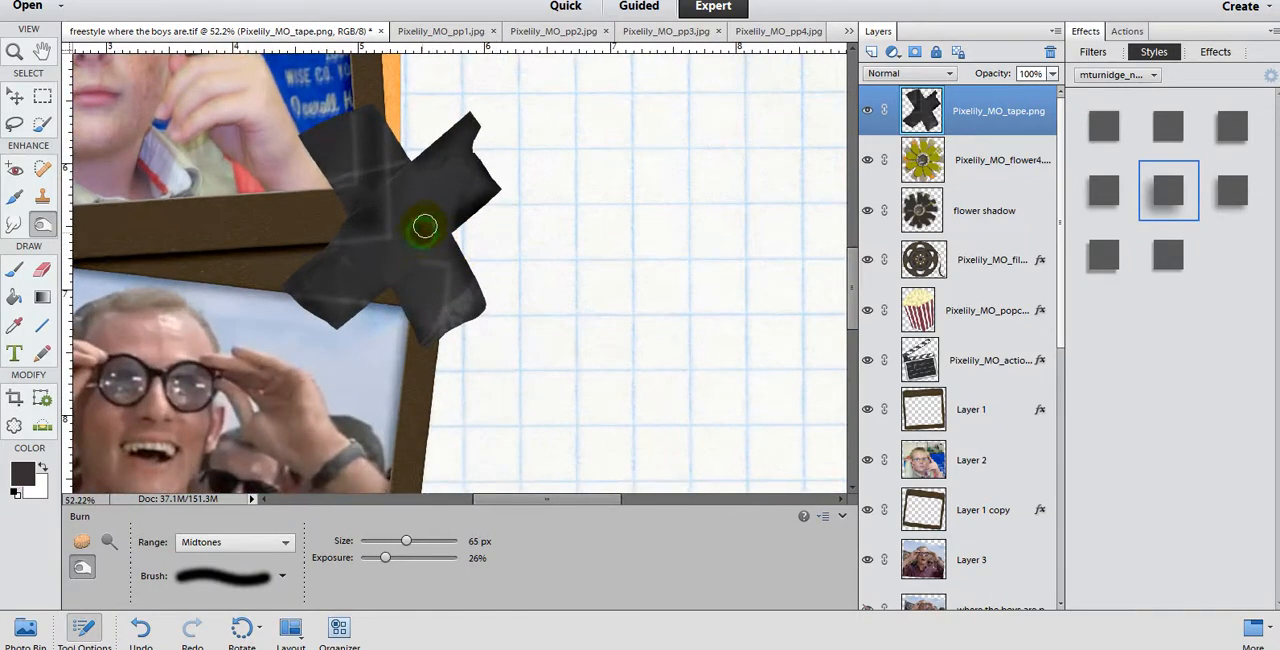
pyautogui.moveTo(425, 226)
pyautogui.mouseDown()
pyautogui.moveTo(410, 189)
pyautogui.moveTo(403, 203)
pyautogui.moveTo(379, 257)
pyautogui.mouseUp()
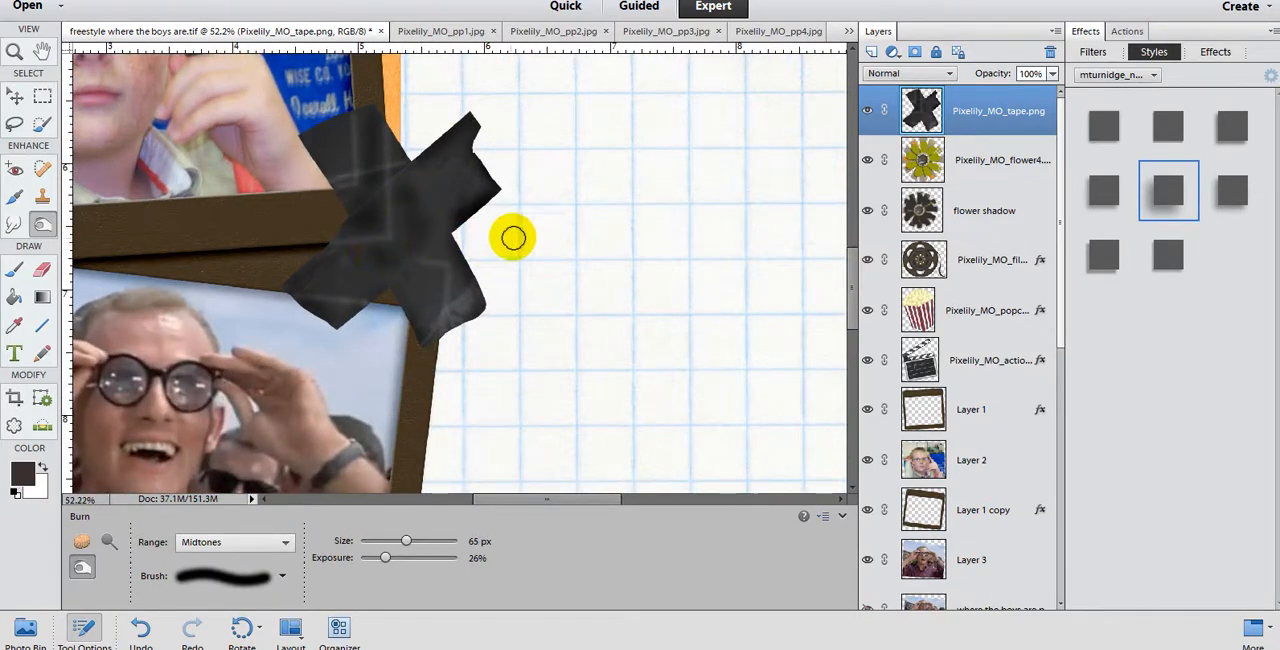
pyautogui.scroll(-3, 511, 237)
pyautogui.moveTo(494, 218)
pyautogui.mouseDown()
pyautogui.moveTo(514, 289)
pyautogui.moveTo(489, 276)
pyautogui.moveTo(495, 242)
pyautogui.moveTo(504, 290)
pyautogui.moveTo(490, 272)
pyautogui.mouseUp()
pyautogui.moveTo(480, 230)
pyautogui.mouseDown()
pyautogui.moveTo(480, 190)
pyautogui.moveTo(523, 280)
pyautogui.moveTo(443, 258)
pyautogui.moveTo(461, 267)
pyautogui.mouseUp()
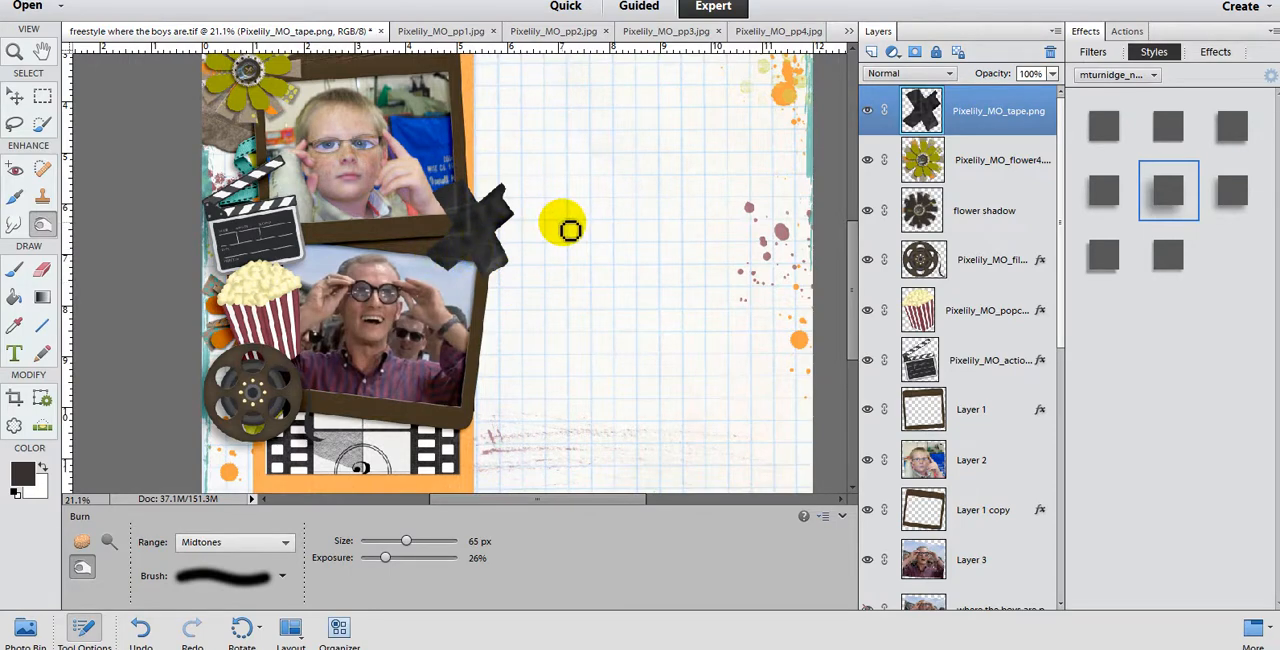
pyautogui.hotkey('ctrl', '0')
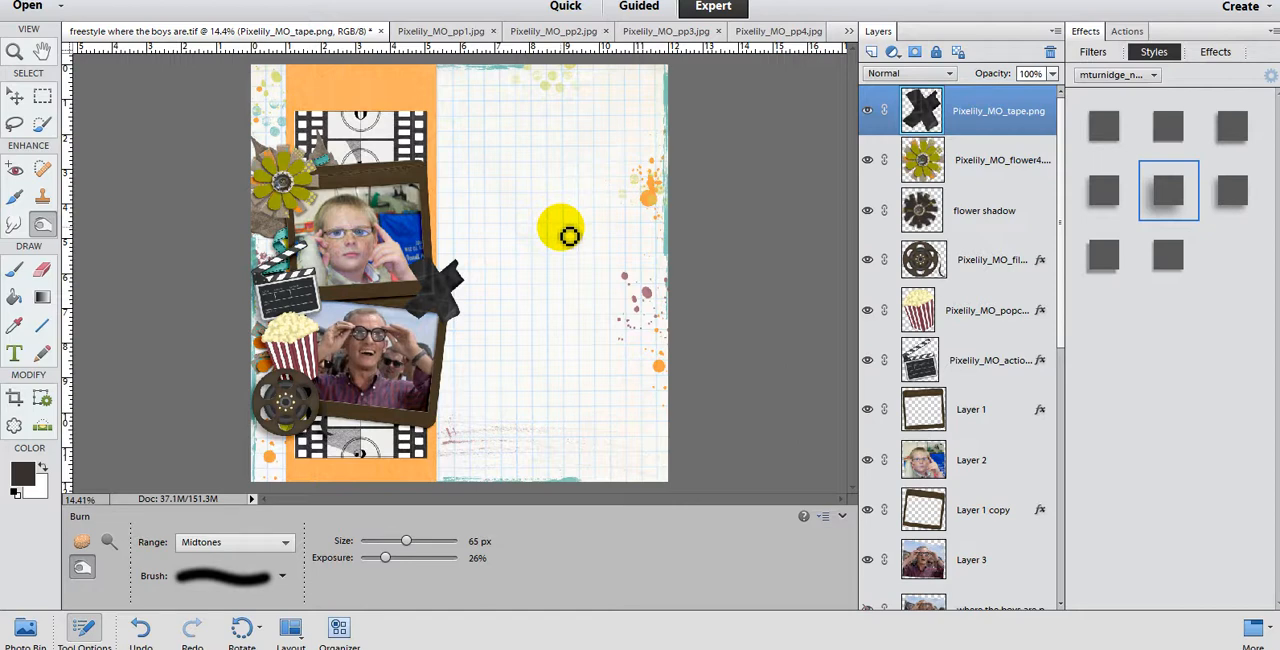
# Step: Nudge the film reel slightly inward from the page's left edge with the Move tool
pyautogui.scroll(2, 412, 236)
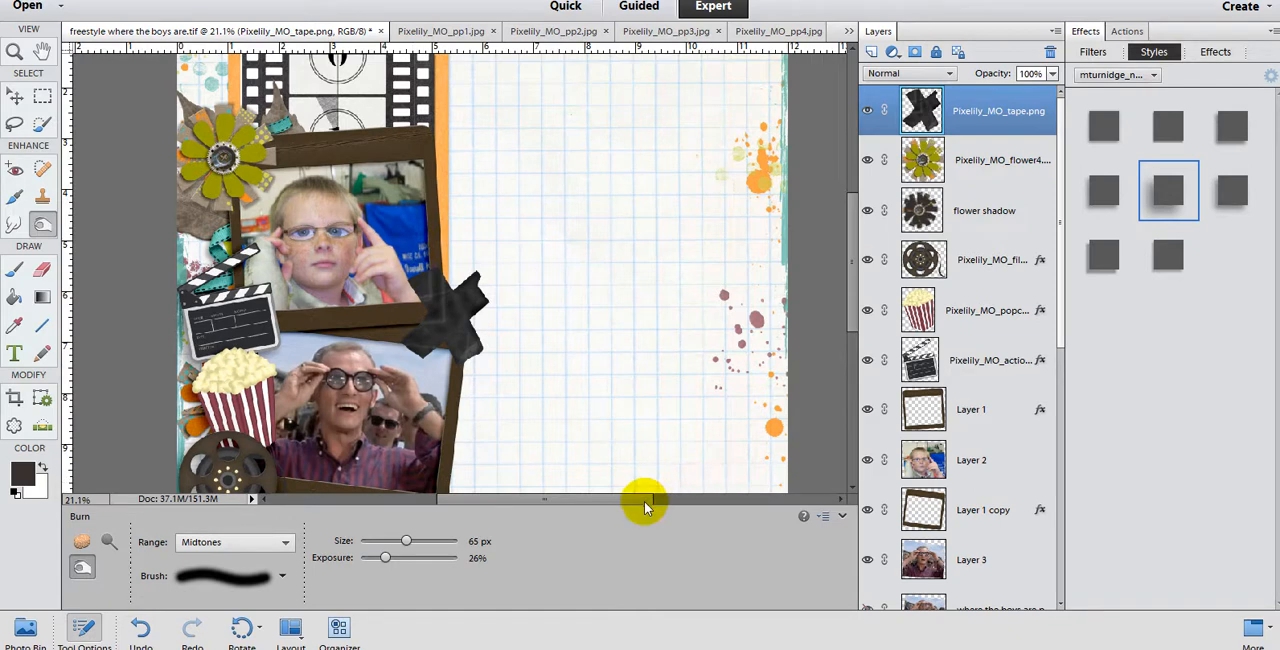
pyautogui.moveTo(646, 498); pyautogui.dragTo(600, 487)
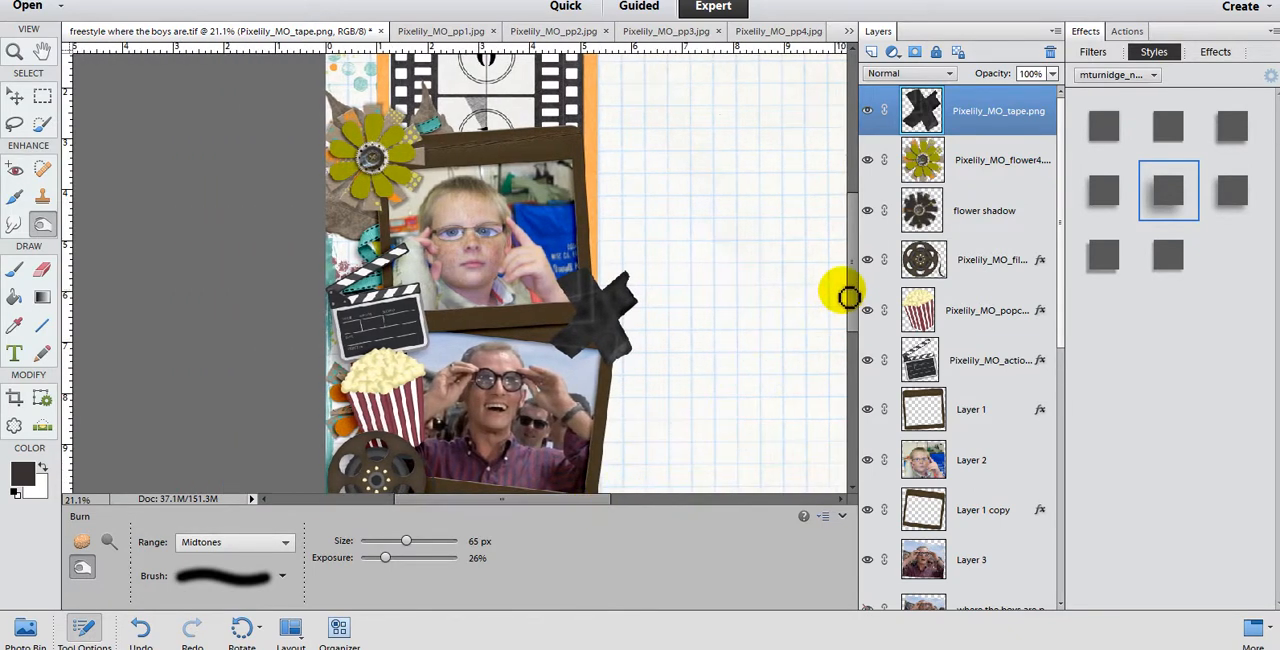
pyautogui.moveTo(853, 293); pyautogui.dragTo(850, 336)
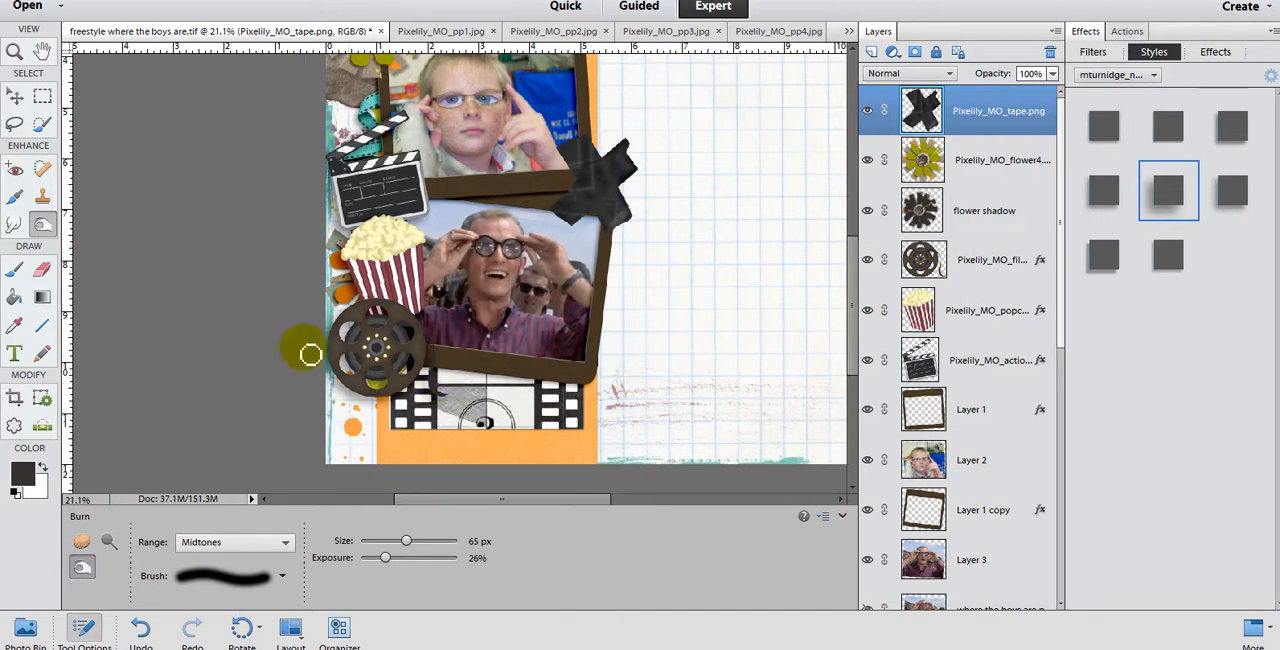
pyautogui.click(15, 95)
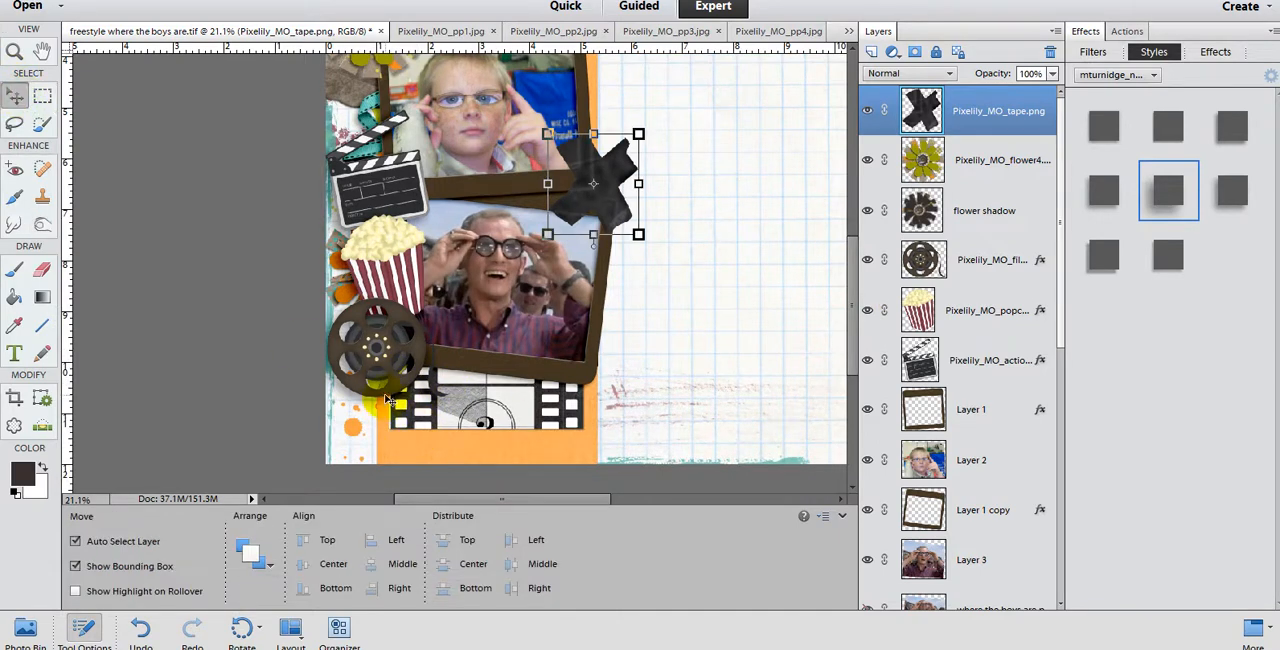
pyautogui.click(388, 388)
pyautogui.moveTo(388, 388); pyautogui.dragTo(394, 391)
pyautogui.hotkey('ctrl', '0')
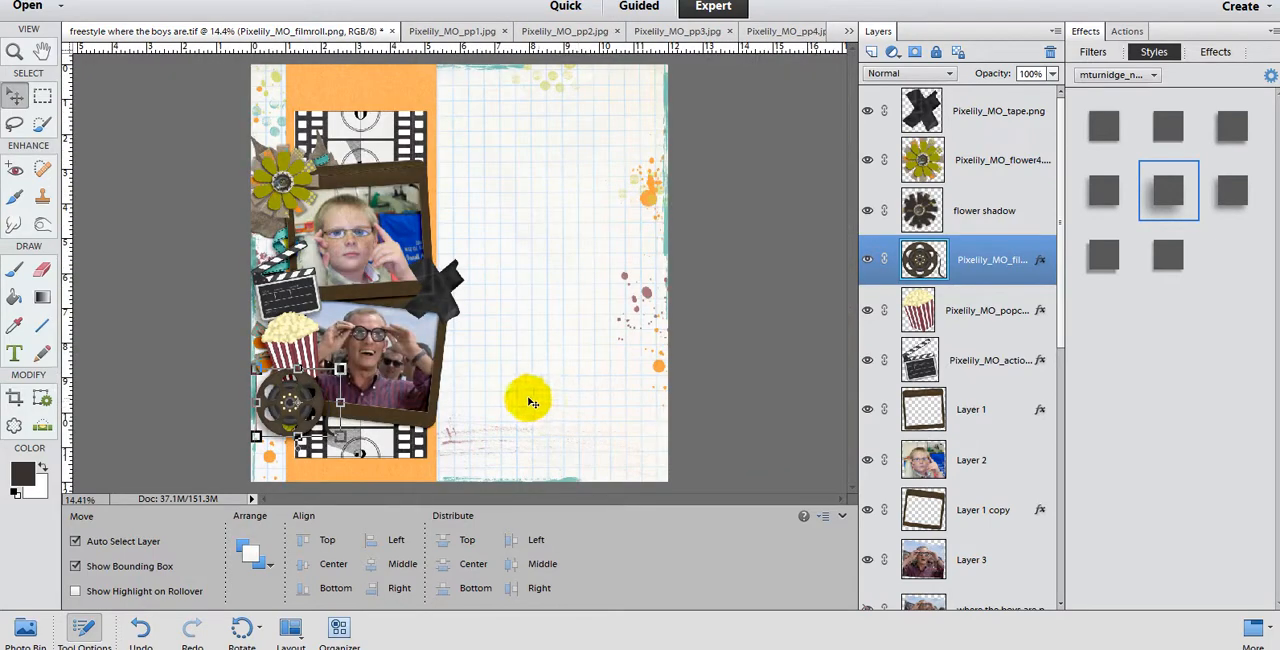
# Step: Reposition the lower copy of the green leaf so it shows below the film reel, rotating it about 7°
pyautogui.scroll(1, 288, 272)
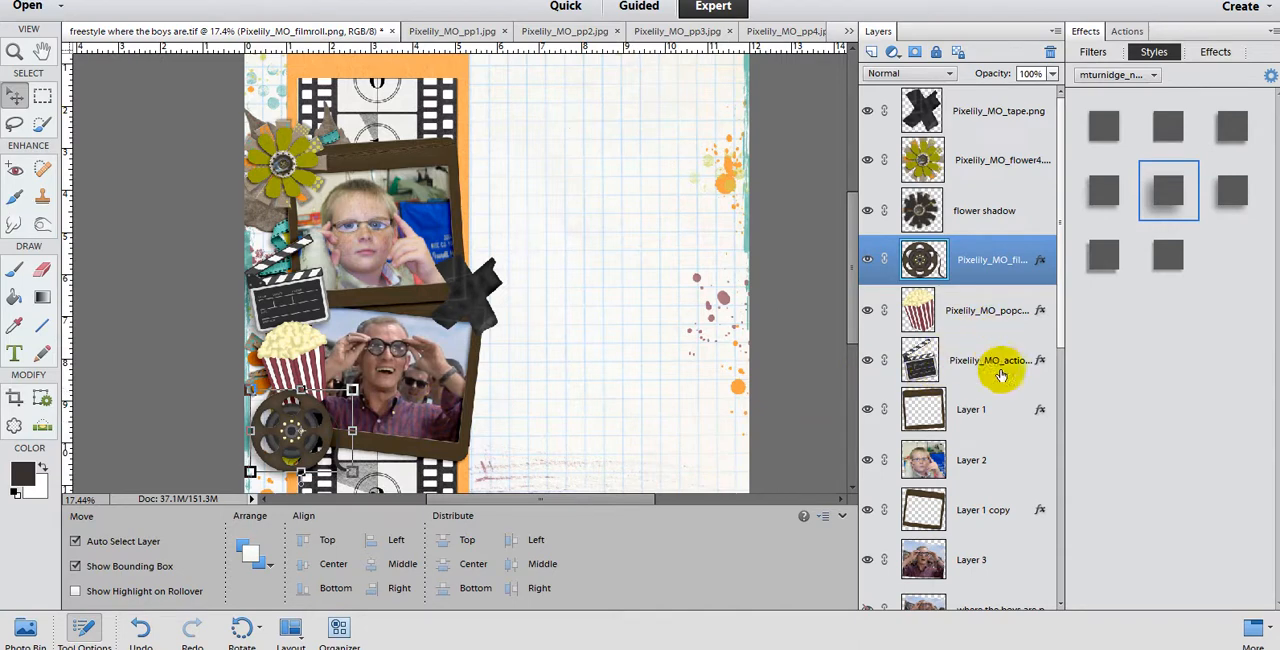
pyautogui.scroll(-5, 1003, 385)
pyautogui.click(906, 383)
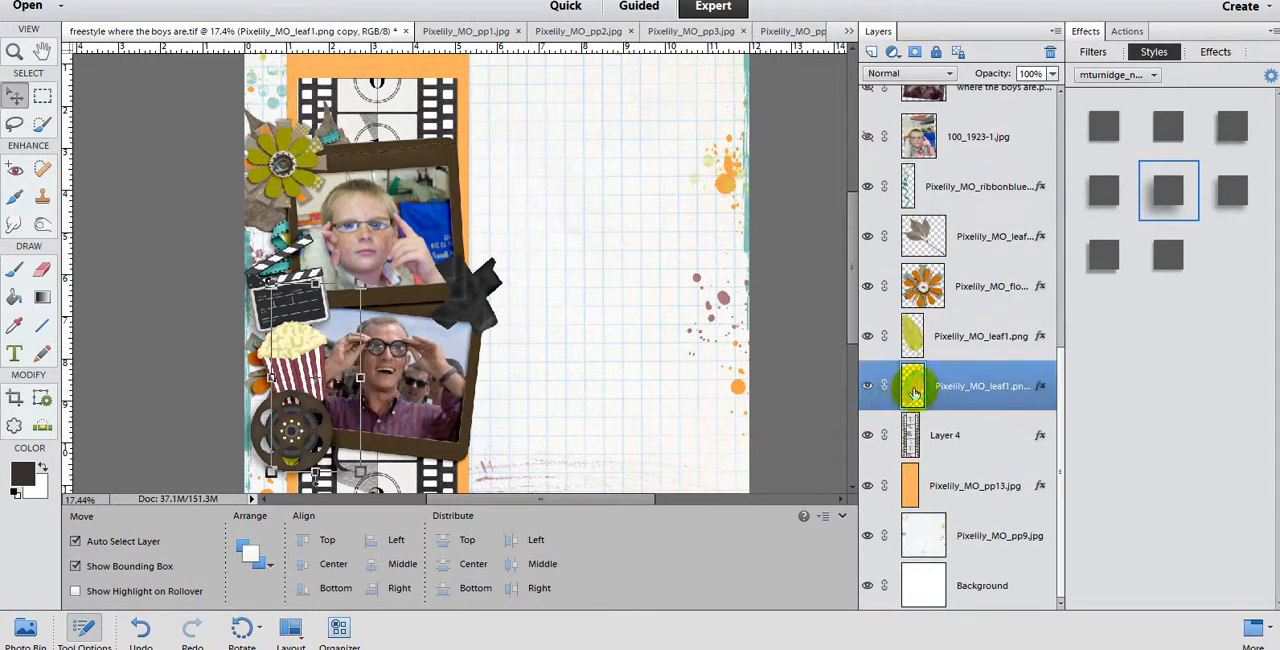
pyautogui.moveTo(351, 412); pyautogui.dragTo(329, 404)
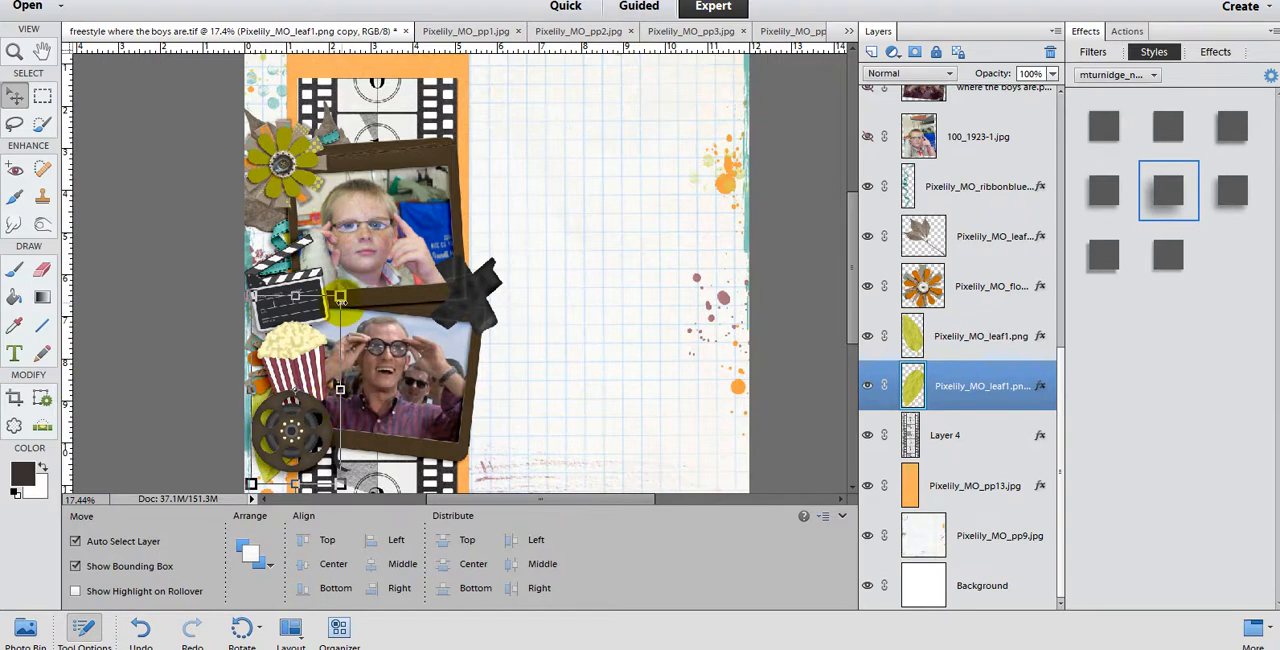
pyautogui.moveTo(343, 296); pyautogui.dragTo(354, 298)
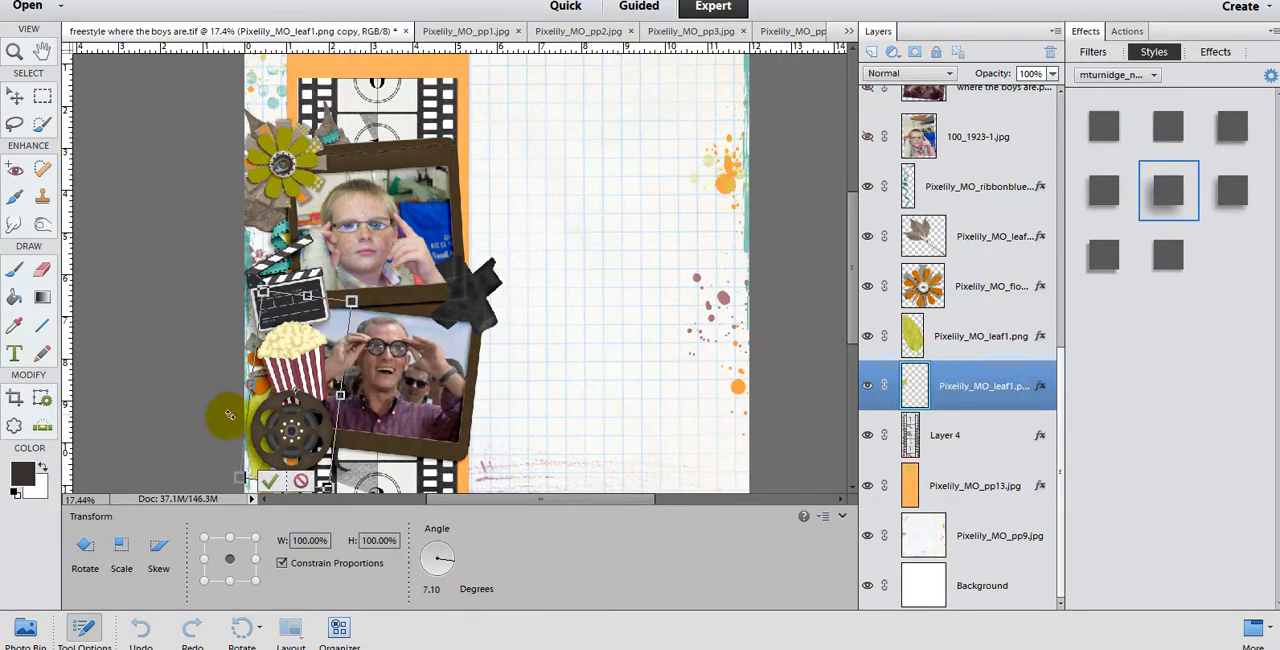
pyautogui.moveTo(258, 408); pyautogui.dragTo(268, 437)
pyautogui.click(274, 481)
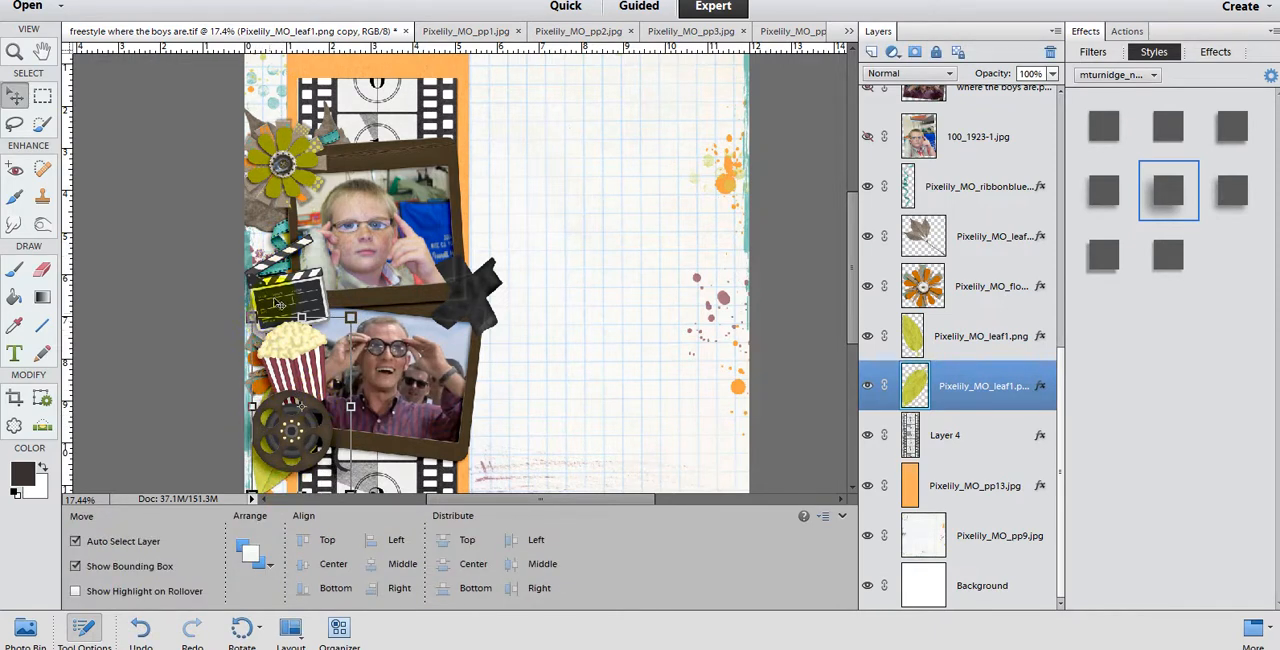
# Step: Shift the blue ribbon down and slightly toward the page's left edge, and nudge the green flower slightly inward
pyautogui.click(284, 241)
pyautogui.click(280, 242)
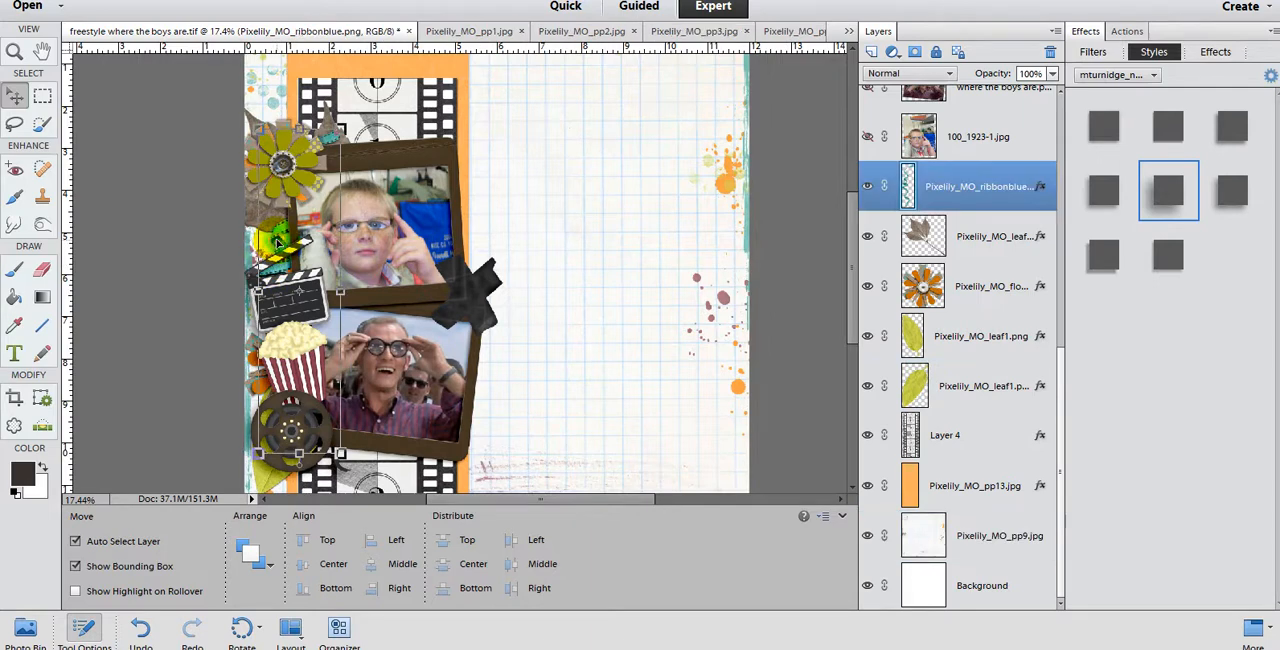
pyautogui.moveTo(280, 242); pyautogui.dragTo(250, 188)
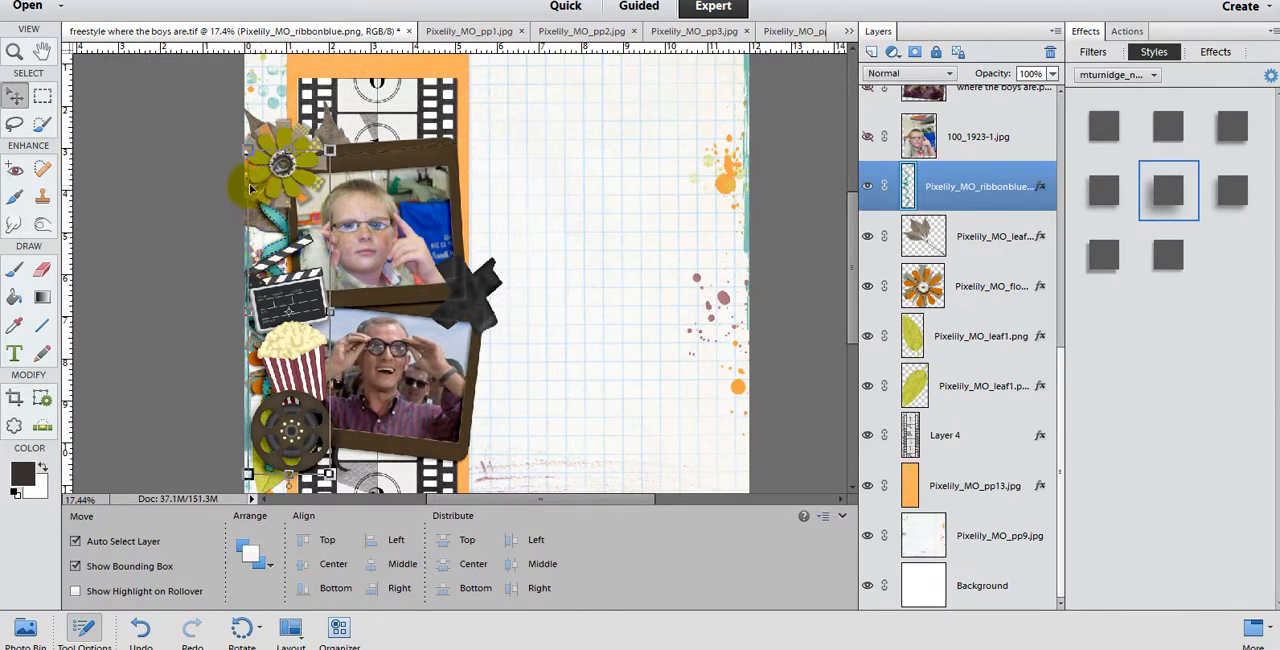
pyautogui.click(270, 180)
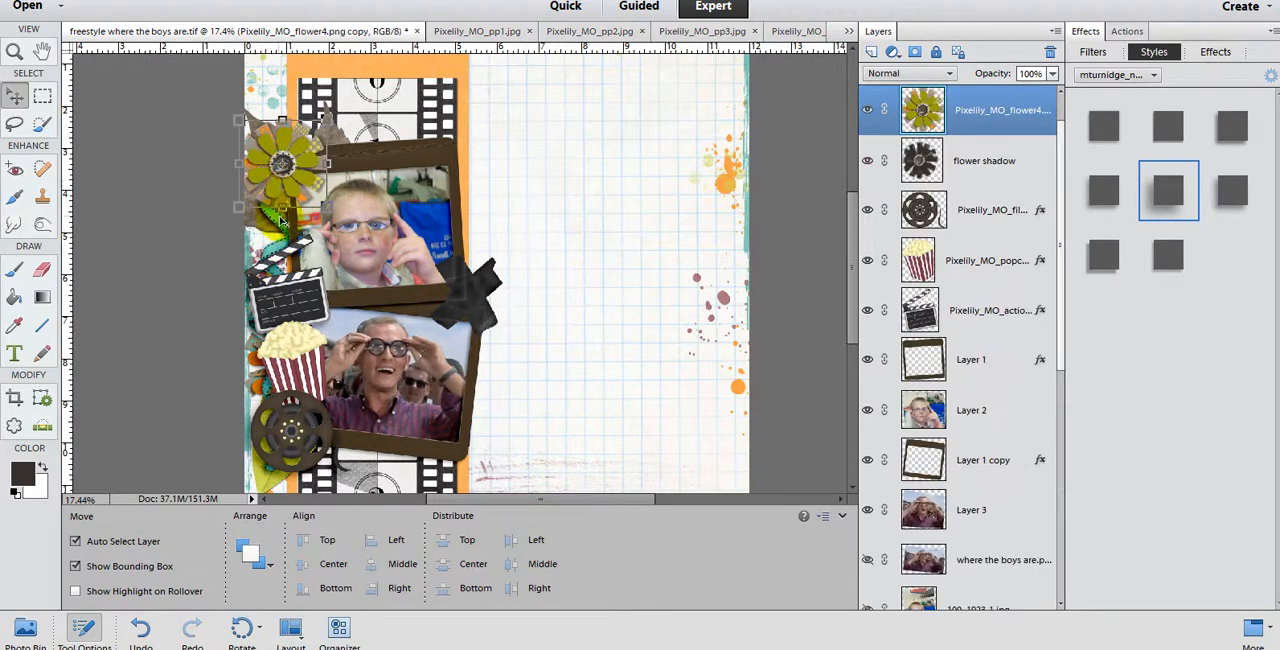
pyautogui.moveTo(272, 175); pyautogui.dragTo(276, 176)
pyautogui.scroll(-4, 504, 268)
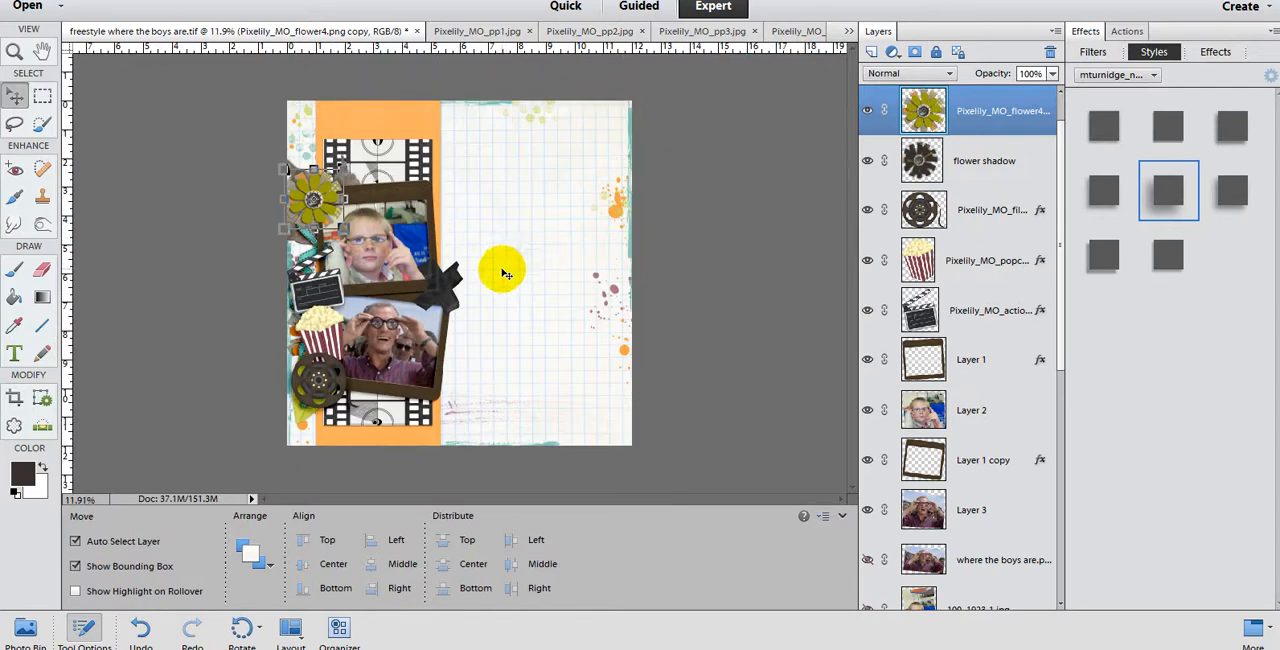
pyautogui.scroll(1, 480, 346)
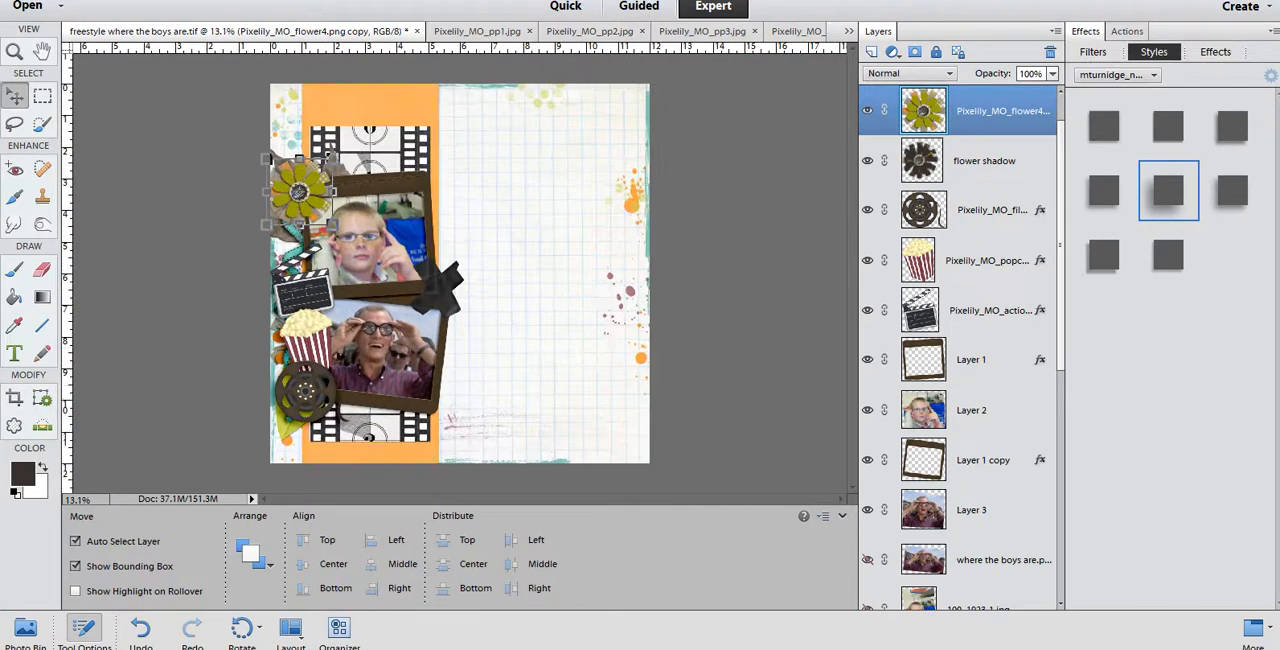
# Step: Switch to Word, copy the two-line journaling text about the movie, and return to the scrapbook page in Photoshop Elements
pyautogui.moveTo(261, 648)
pyautogui.click(262, 590)
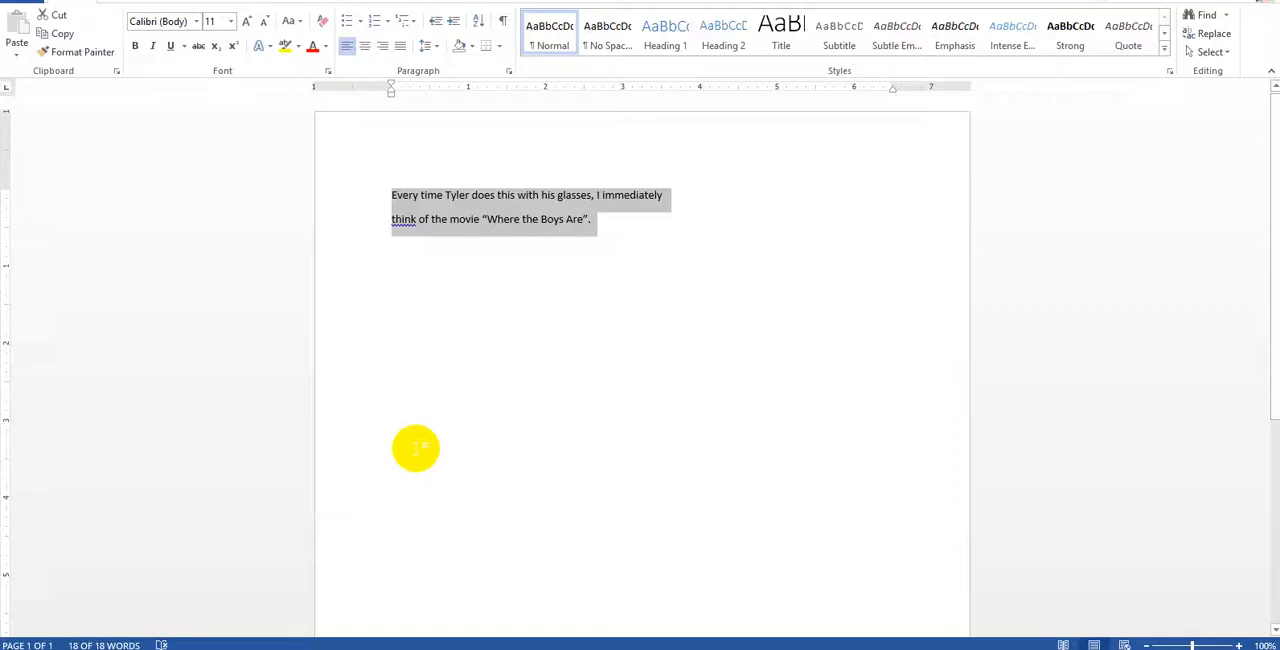
pyautogui.click(496, 205)
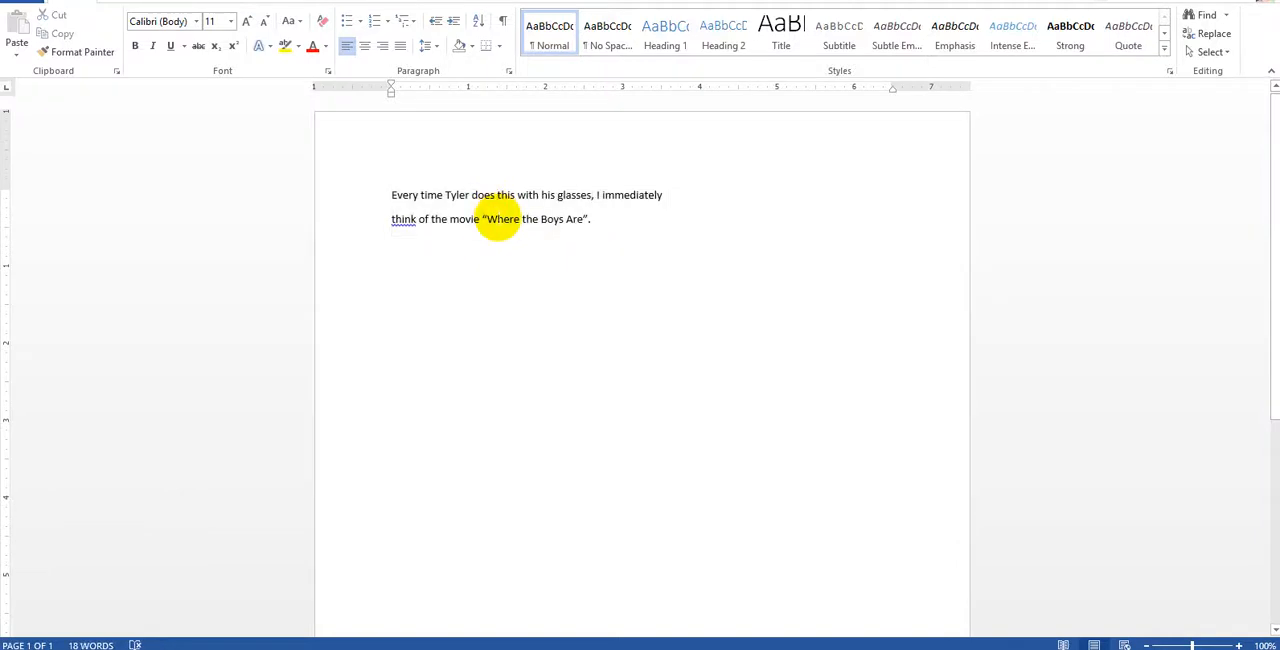
pyautogui.tripleClick(497, 219)
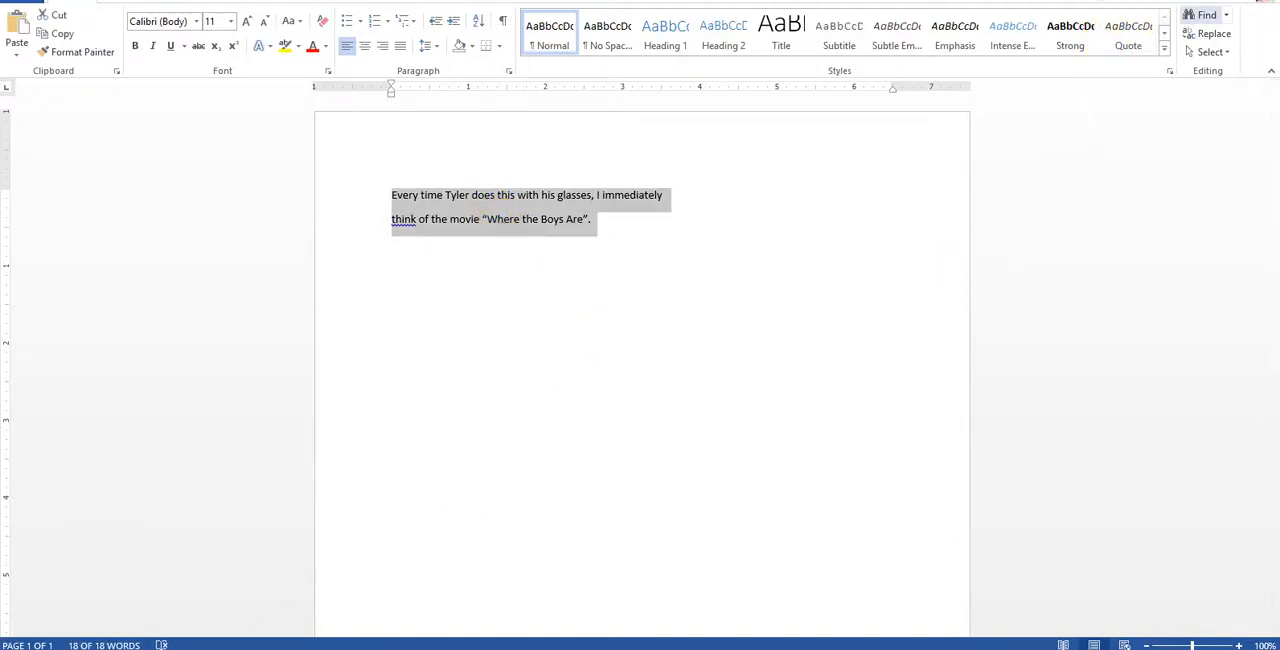
pyautogui.click(1218, 2)
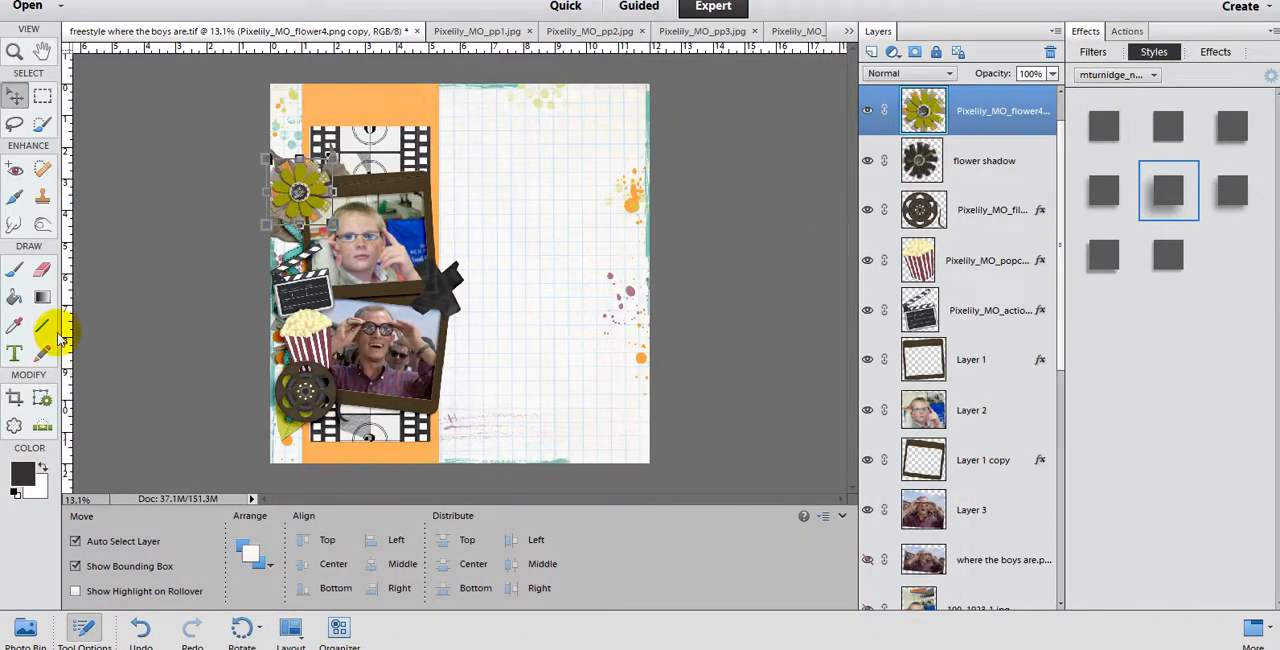
# Step: Set up the Horizontal Type tool with BrandisFont at 14 pt
pyautogui.click(22, 351)
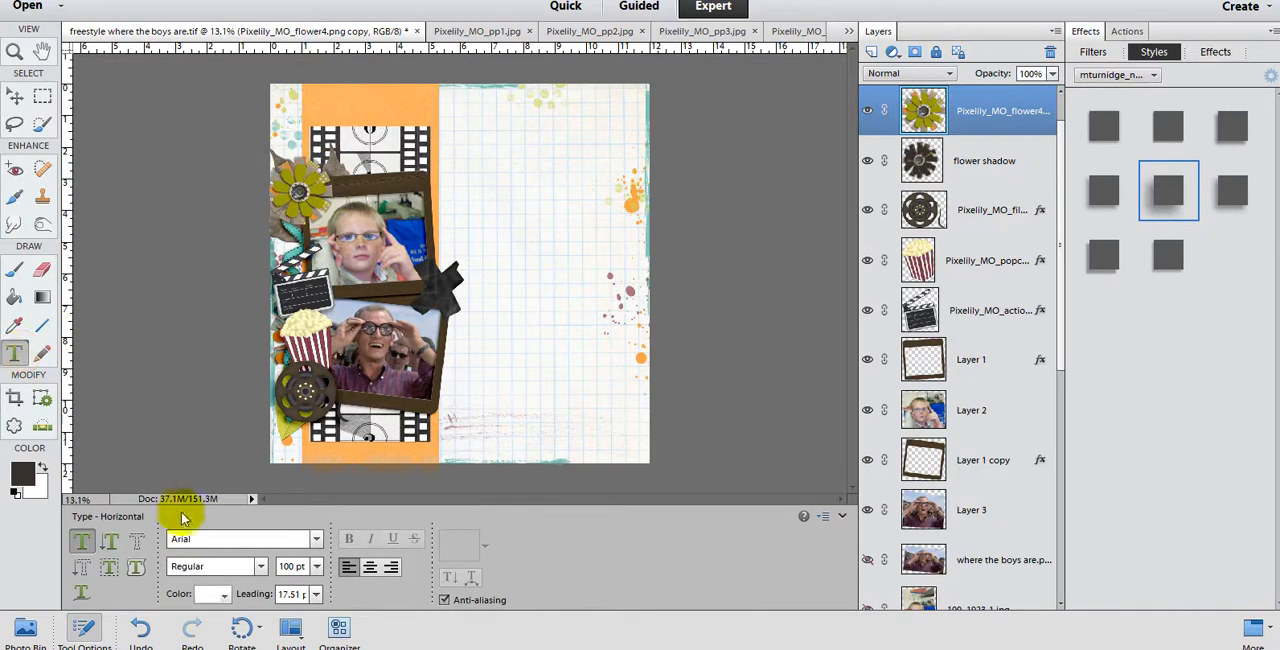
pyautogui.click(313, 538)
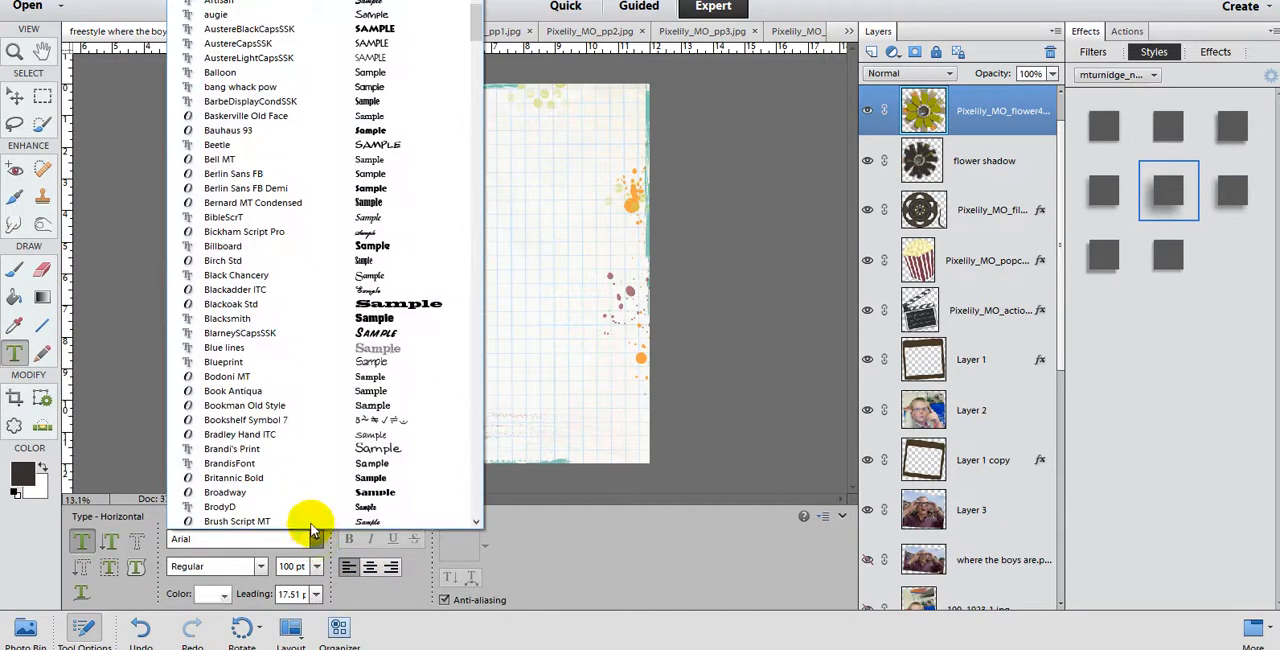
pyautogui.click(272, 463)
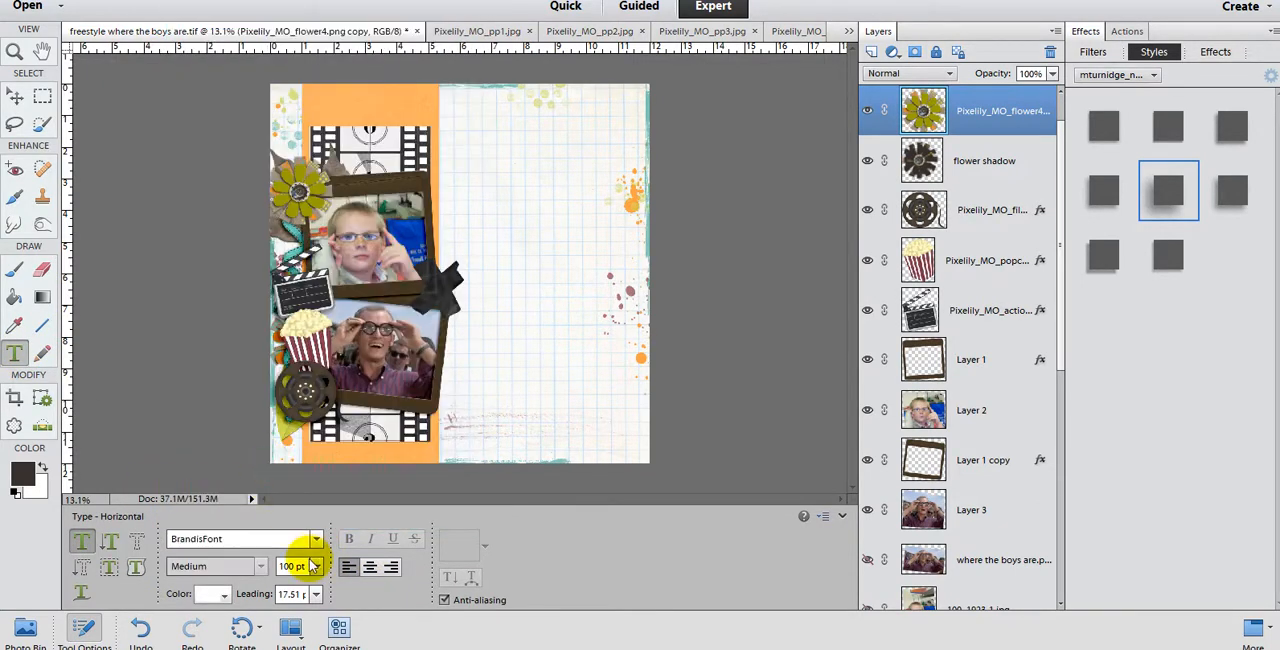
pyautogui.click(314, 566)
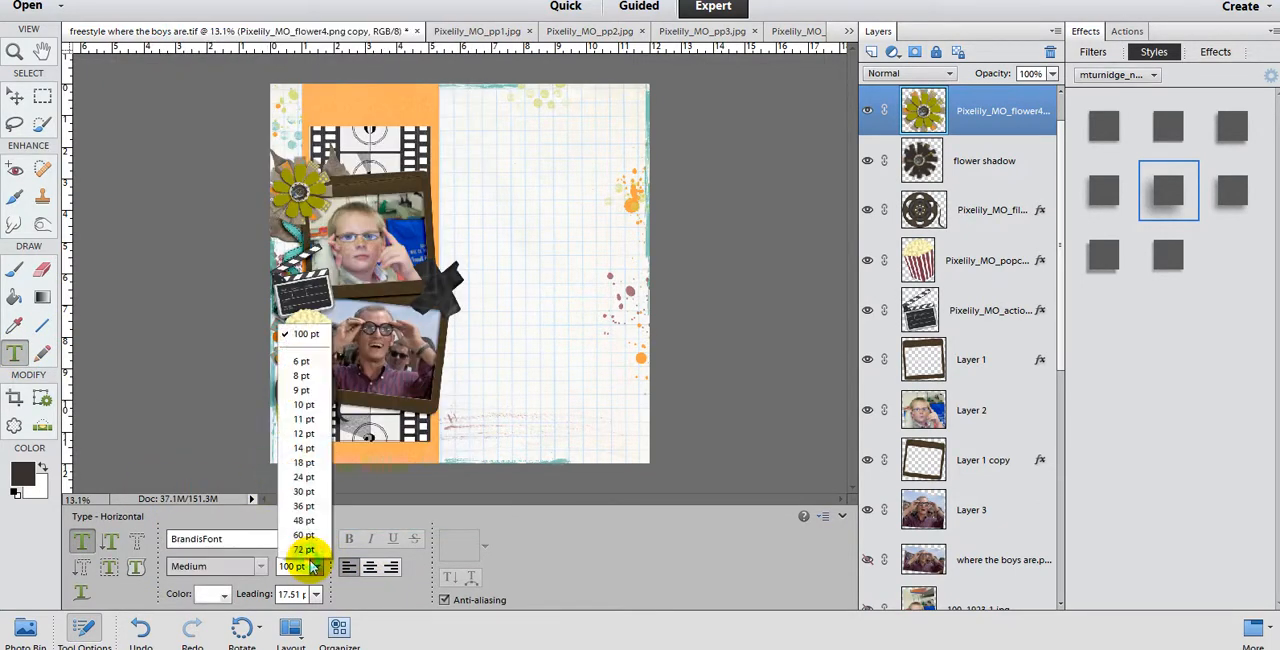
pyautogui.click(303, 448)
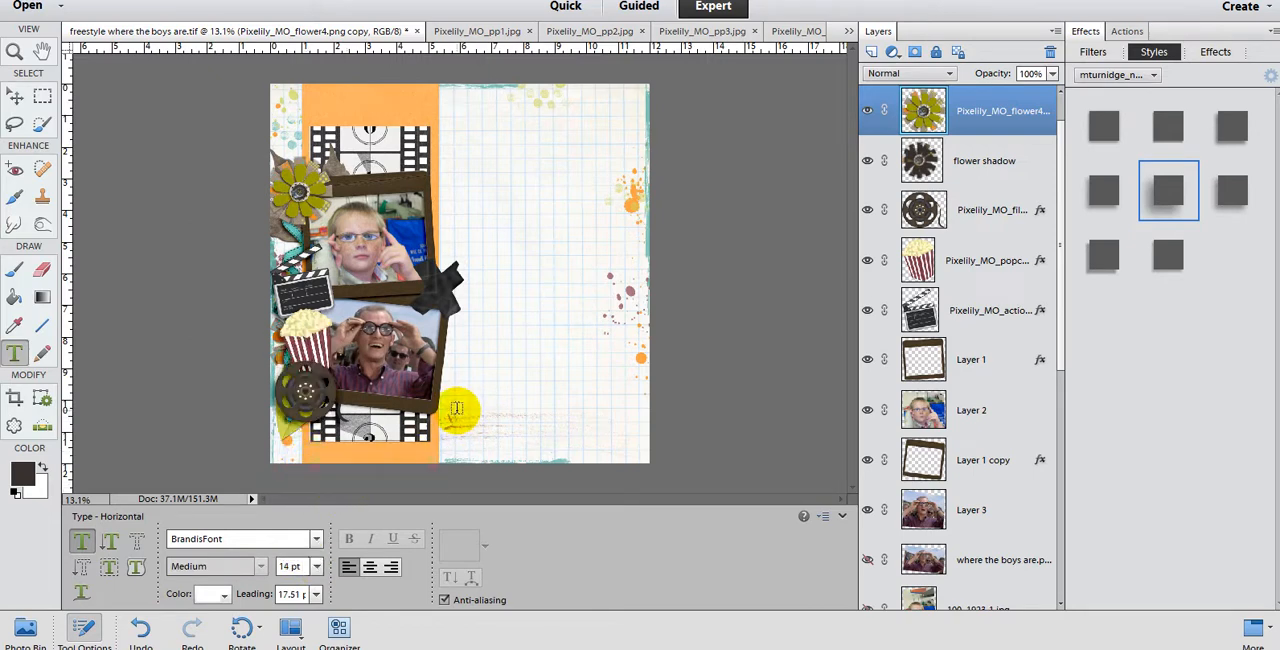
# Step: Add a wide text box in the page's lower-right area, paste the copied movie journaling, and select all of it
pyautogui.moveTo(452, 407); pyautogui.dragTo(633, 450)
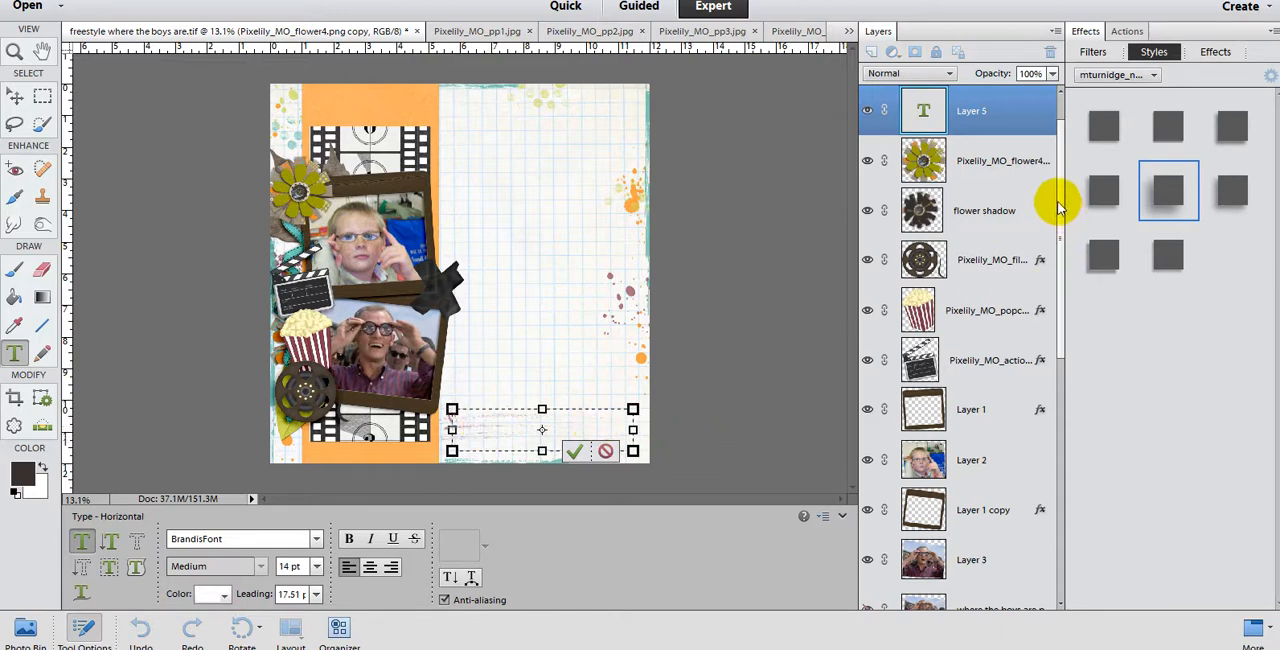
pyautogui.moveTo(1061, 207); pyautogui.dragTo(1058, 157)
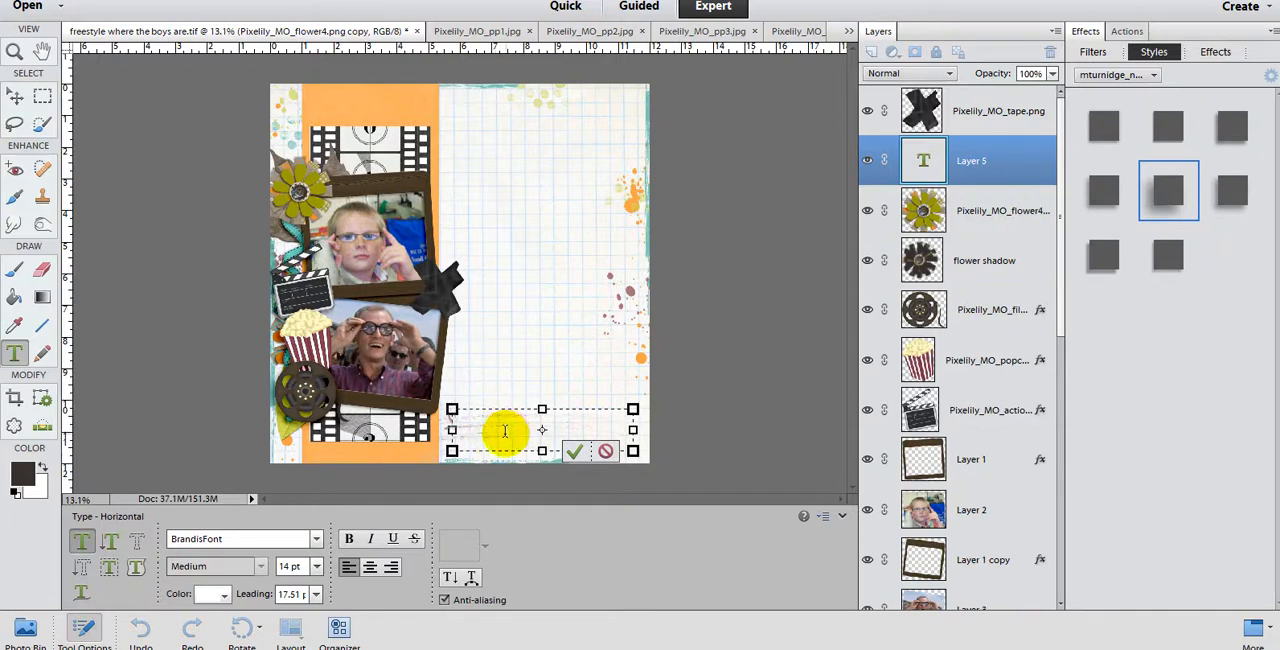
pyautogui.hotkey('ctrl', 'a')
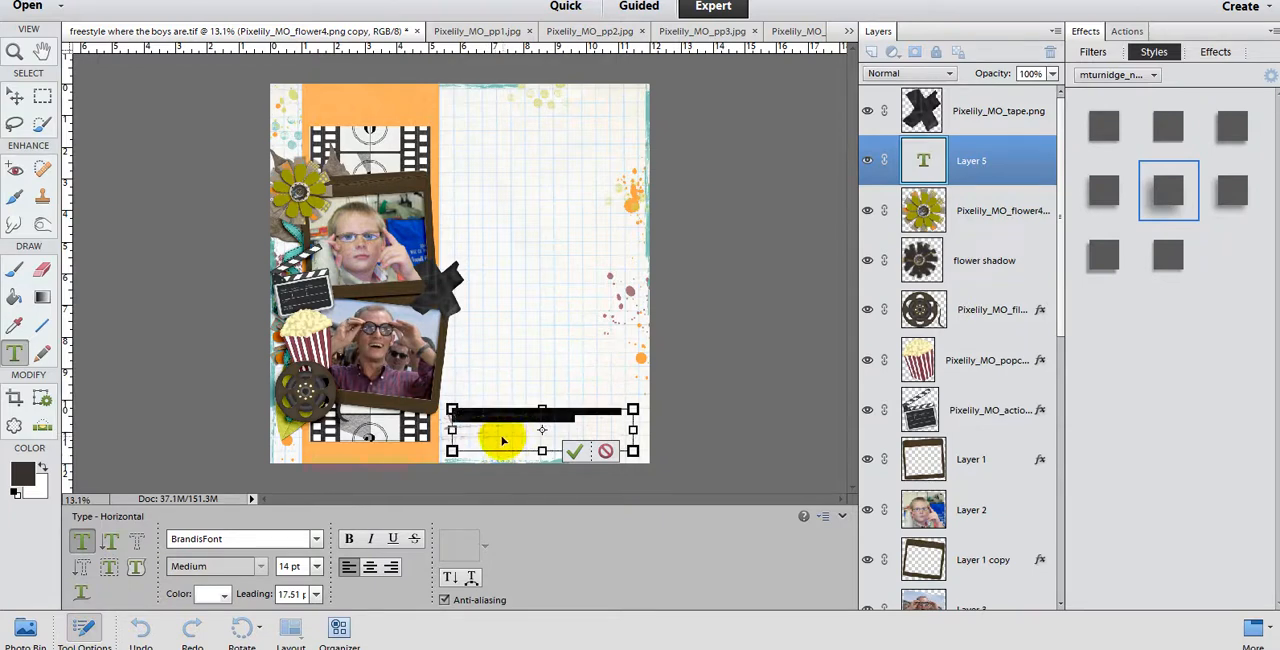
# Step: Color the journaling text olive green, sampled from the flower, and commit the text
pyautogui.click(224, 594)
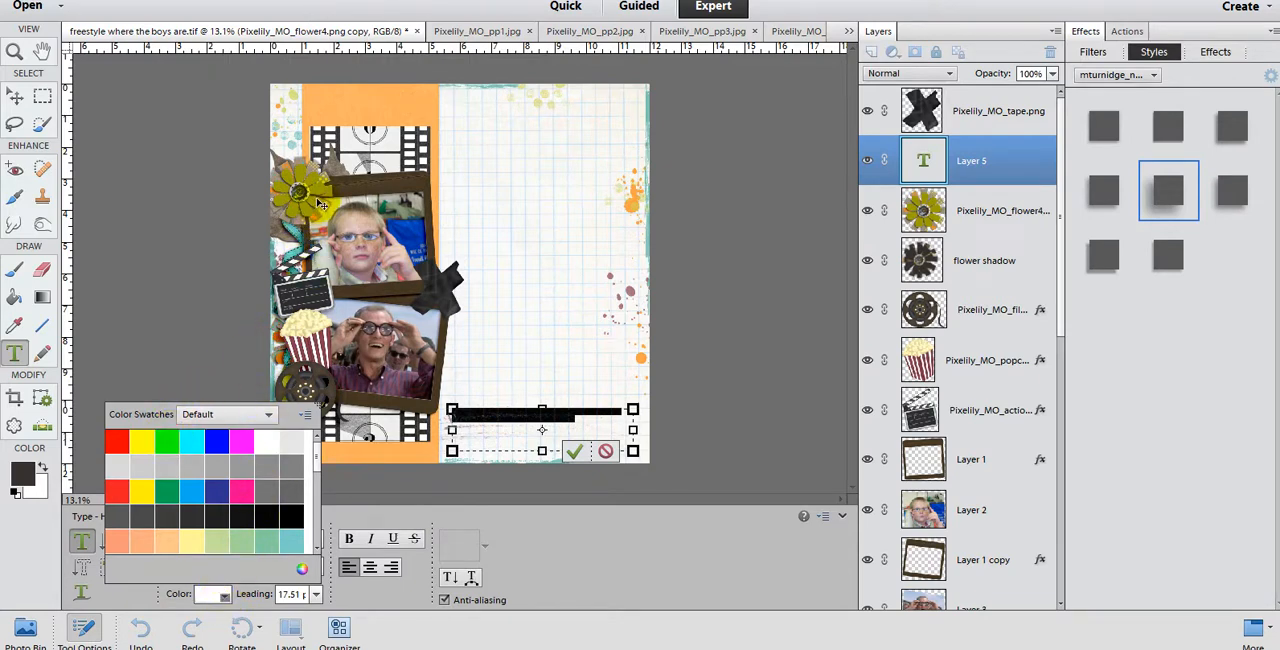
pyautogui.click(305, 570)
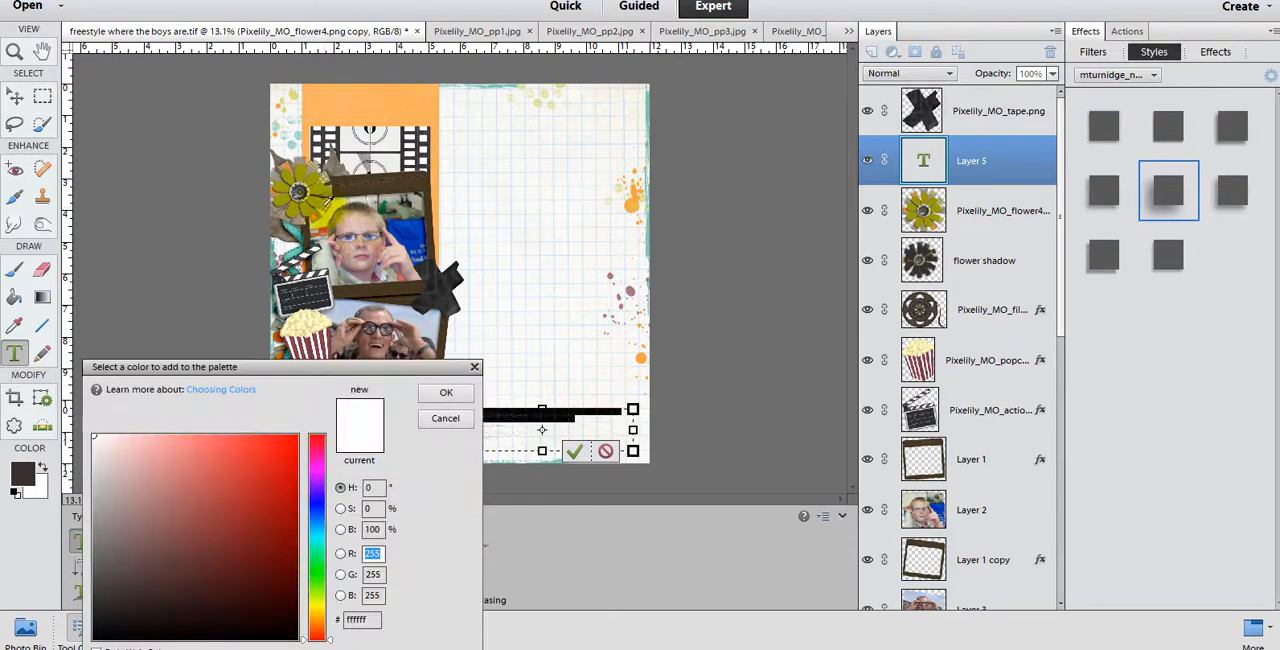
pyautogui.click(370, 266)
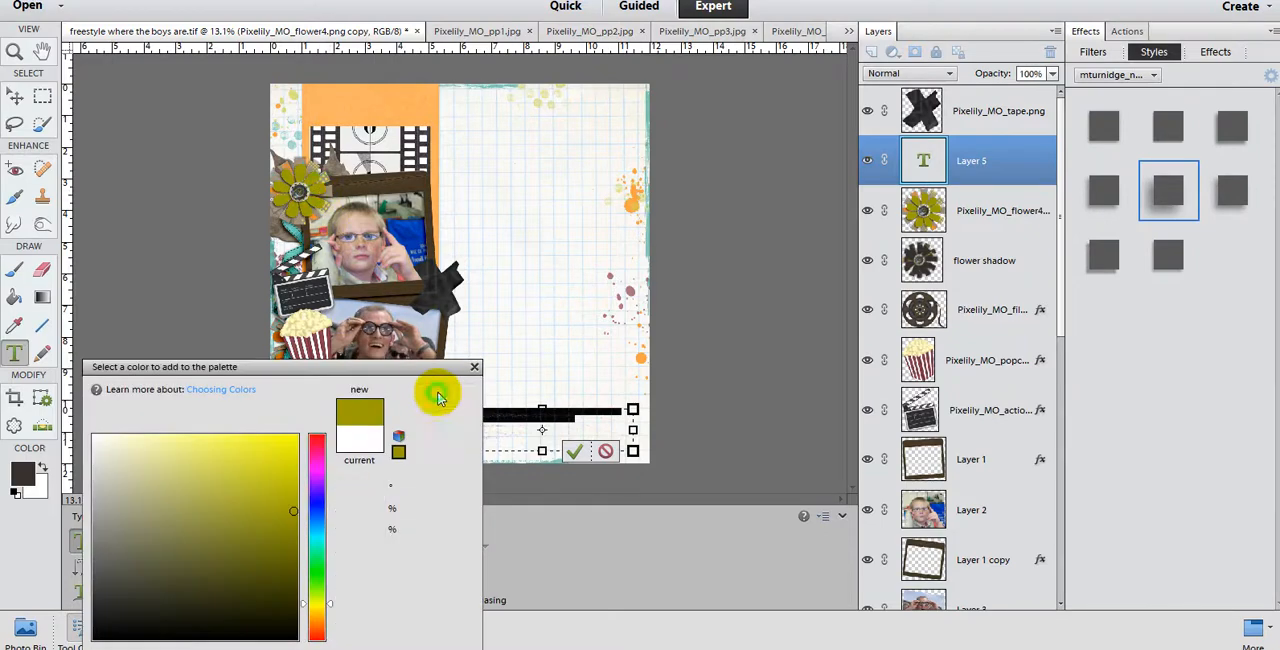
pyautogui.click(446, 392)
pyautogui.scroll(5, 462, 448)
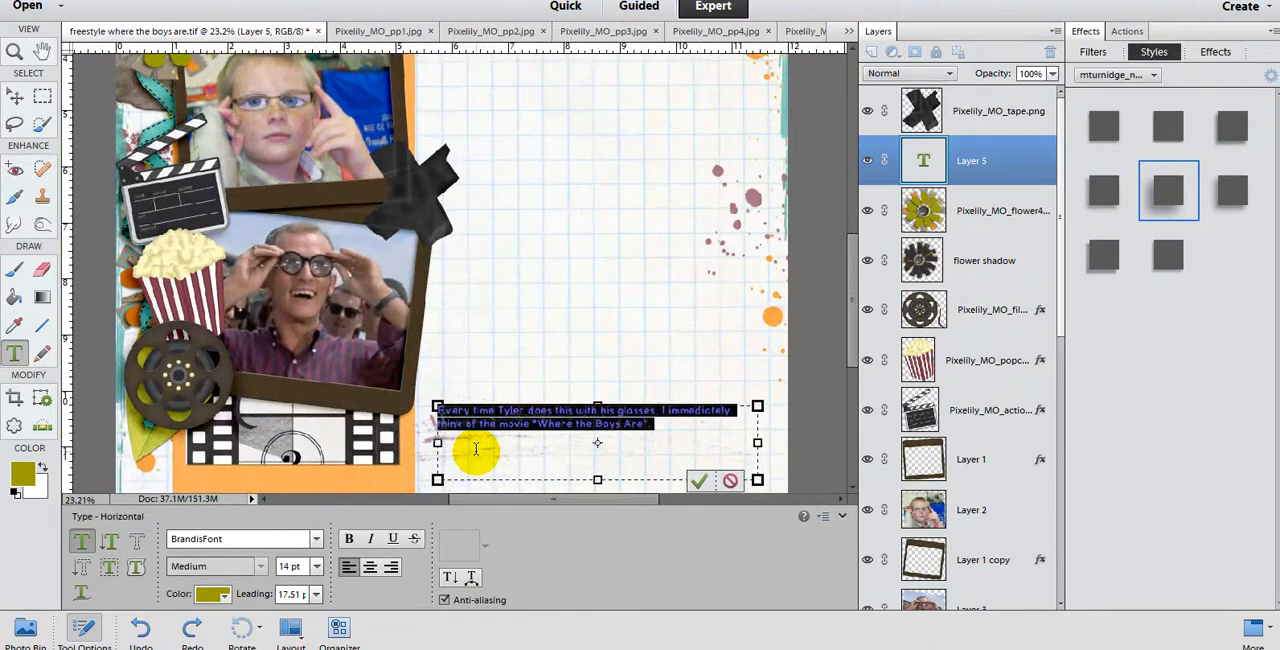
pyautogui.scroll(2, 476, 449)
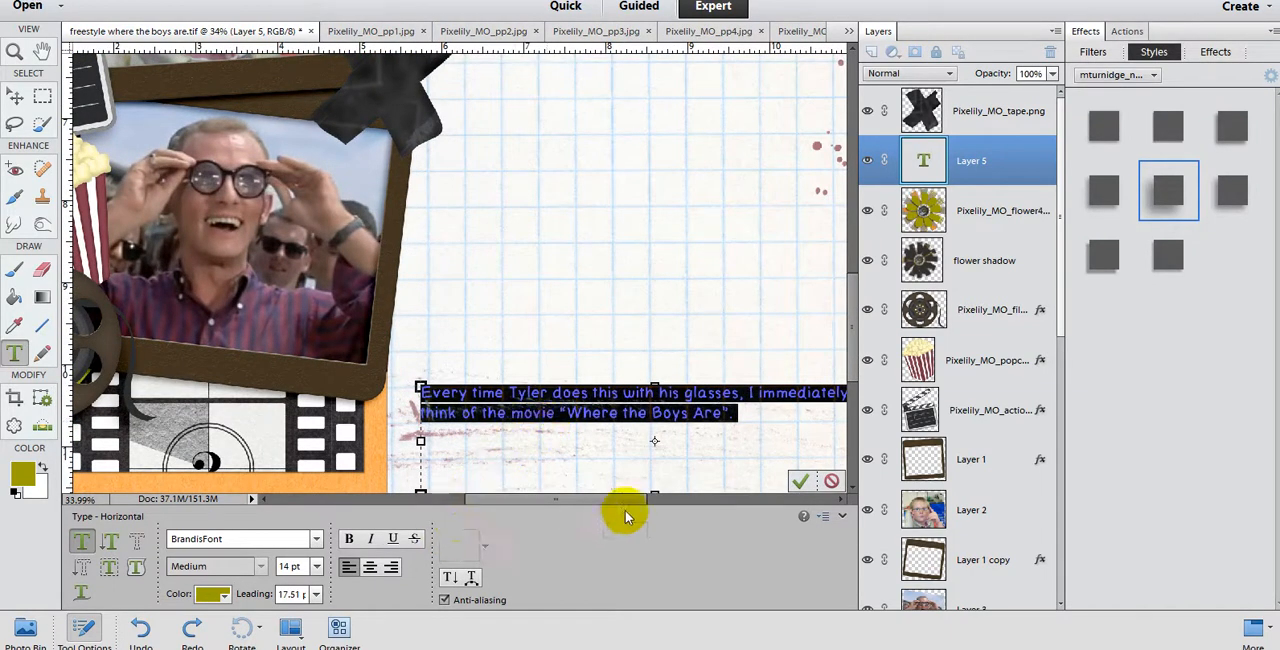
pyautogui.moveTo(606, 496); pyautogui.dragTo(617, 500)
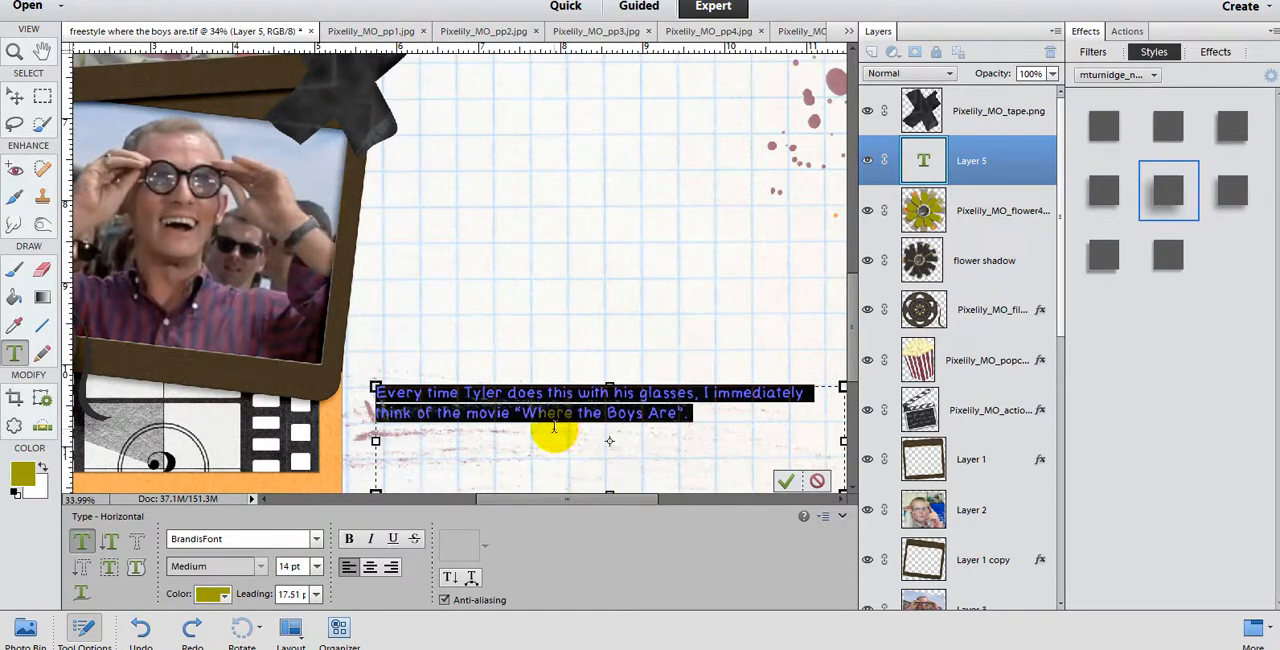
pyautogui.click(782, 487)
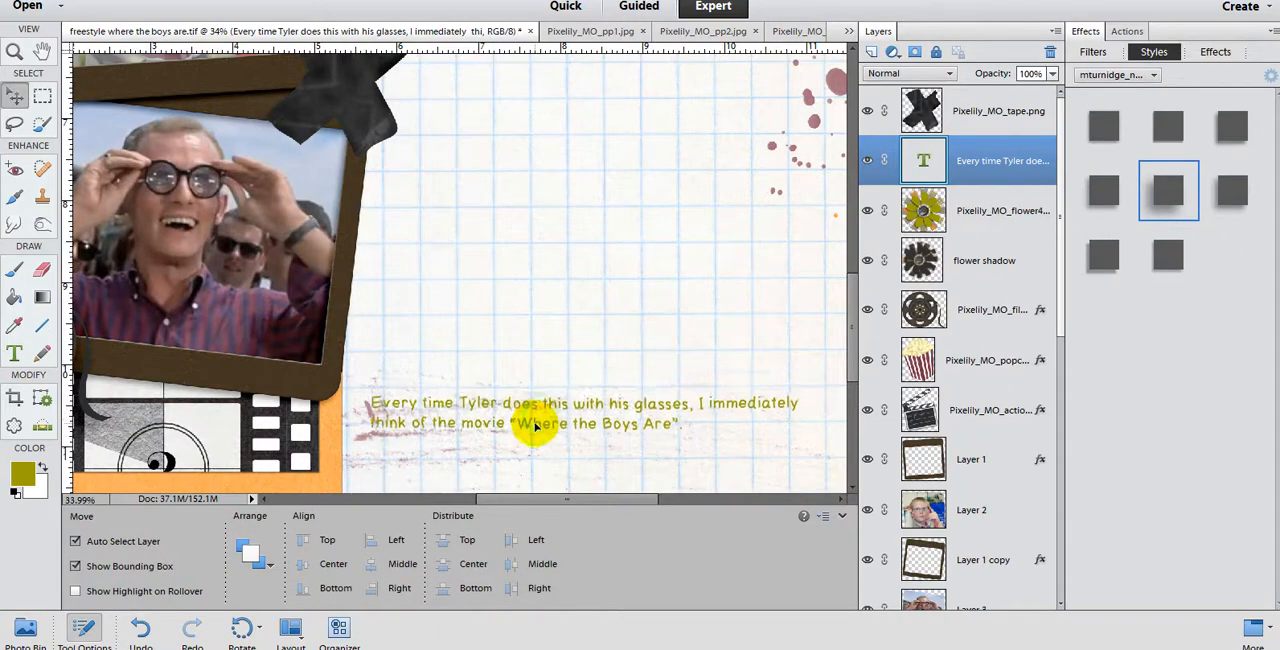
# Step: Move the two-line journaling down, below the reddish brush strokes and close to the page's lower edge
pyautogui.moveTo(535, 425); pyautogui.dragTo(535, 463)
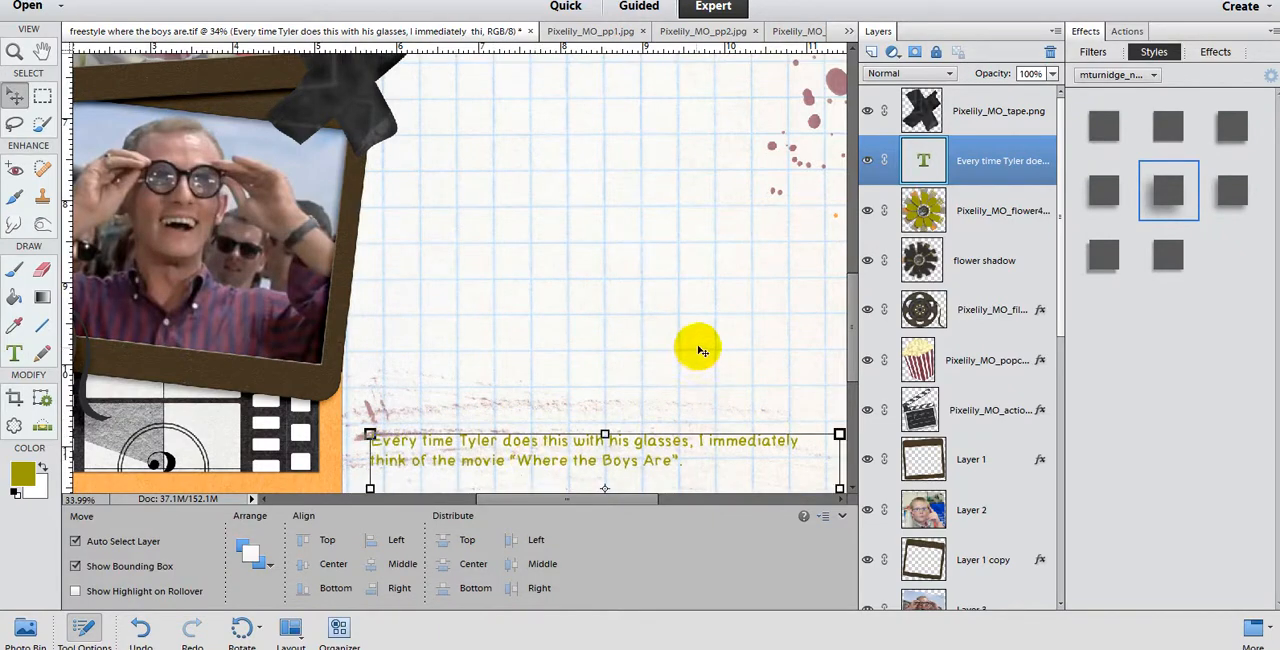
pyautogui.scroll(-3, 702, 351)
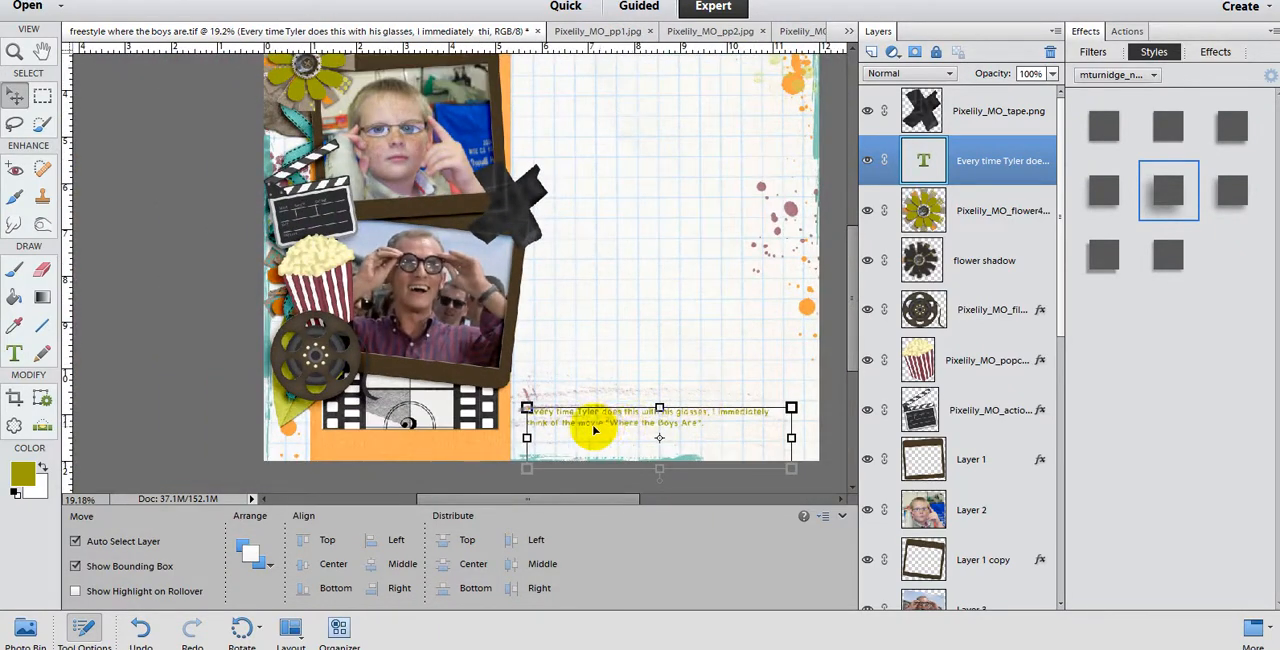
pyautogui.moveTo(574, 427); pyautogui.dragTo(576, 441)
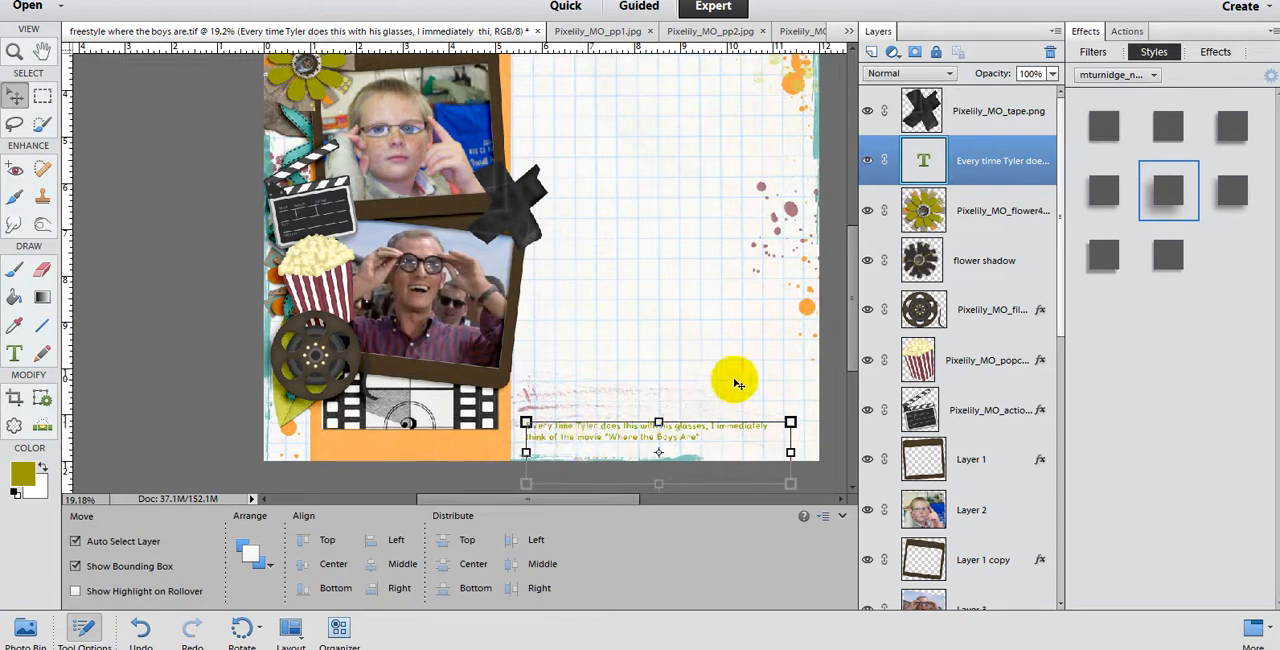
# Step: Add a text box on the clapperboard reading "pics 7/2007" in BrandisFont
pyautogui.scroll(1, 762, 391)
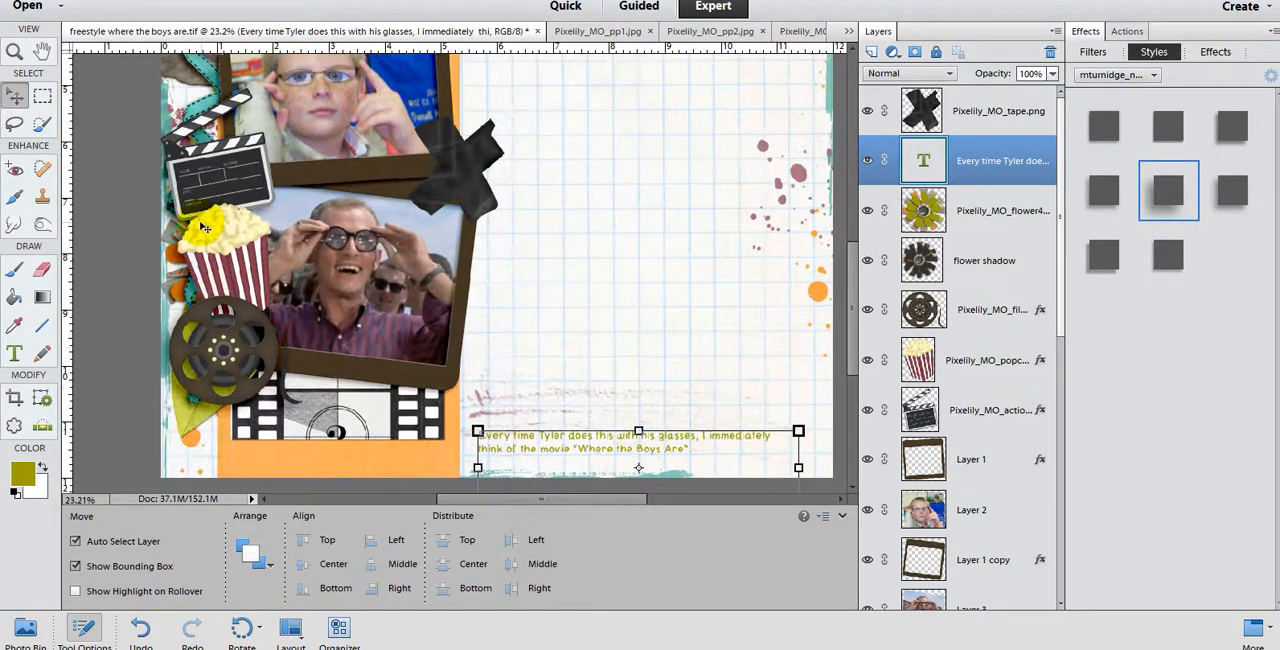
pyautogui.scroll(6, 202, 228)
pyautogui.scroll(1, 202, 228)
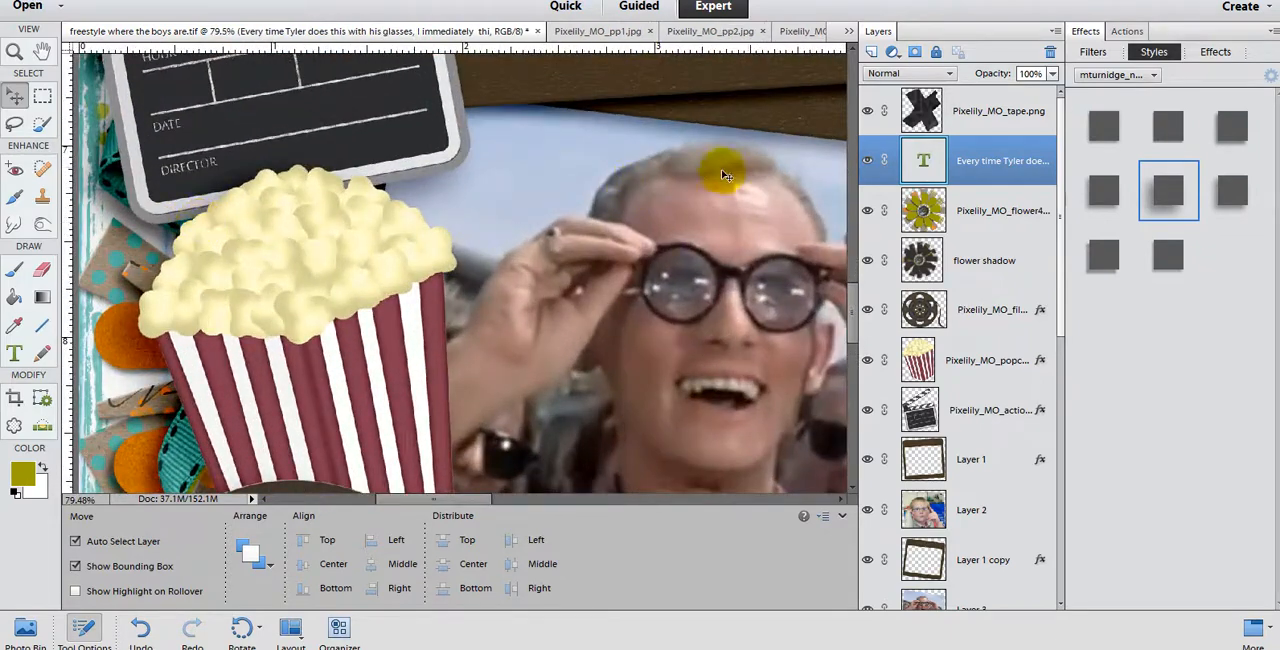
pyautogui.moveTo(851, 300); pyautogui.dragTo(851, 258)
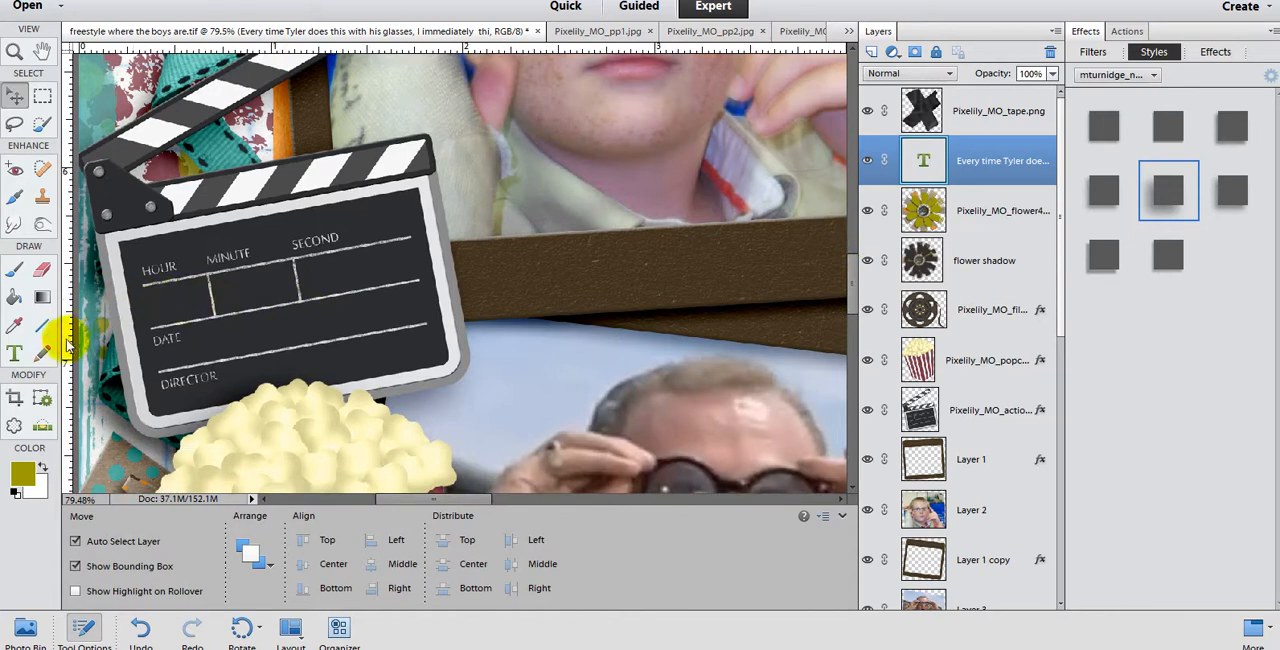
pyautogui.click(14, 353)
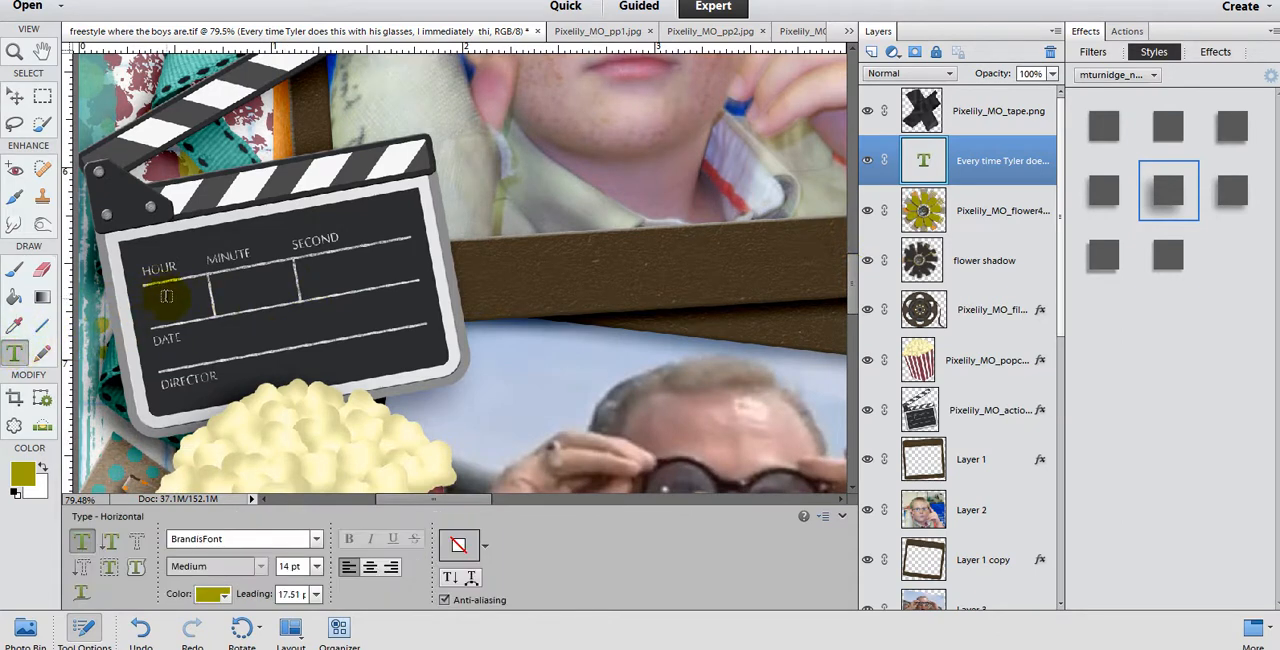
pyautogui.moveTo(160, 298); pyautogui.dragTo(422, 378)
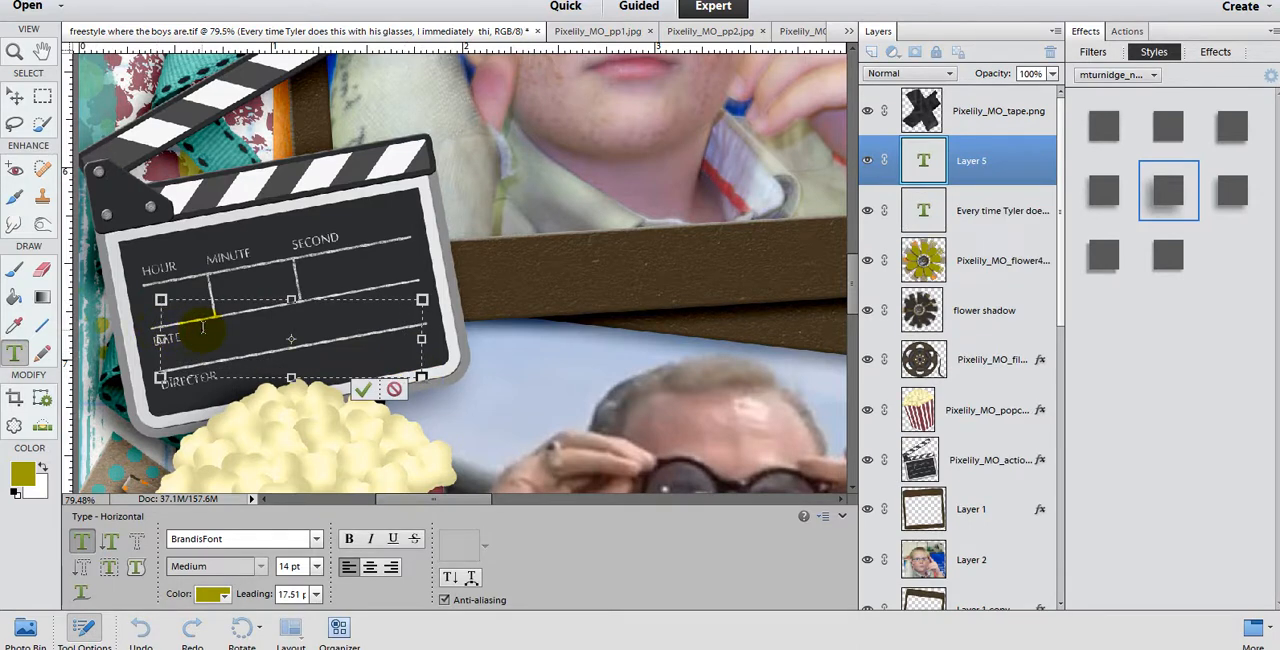
pyautogui.write('pics')
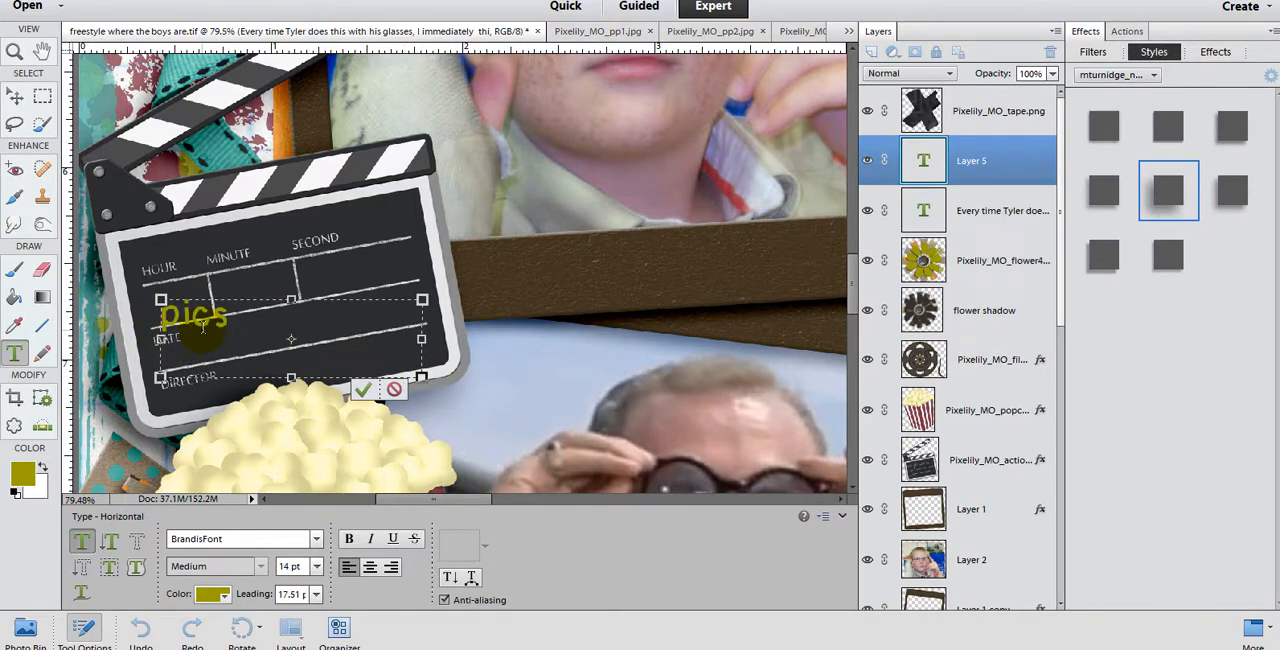
pyautogui.write(' 7/2007')
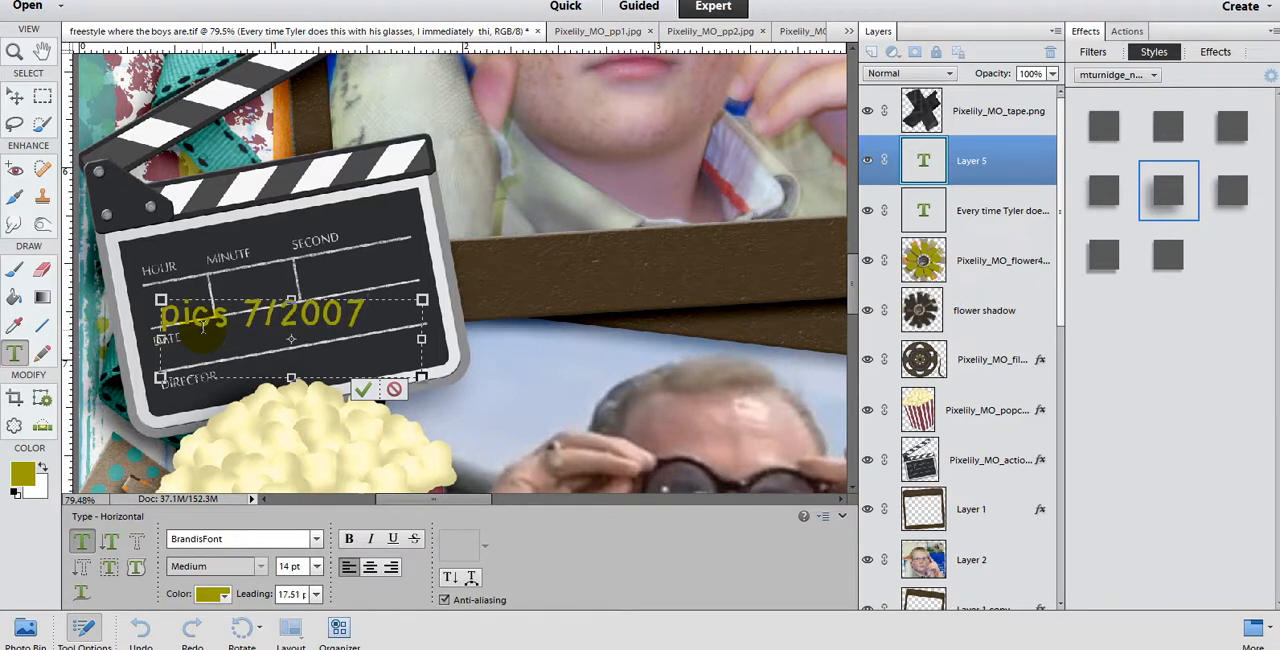
pyautogui.hotkey('ctrl', 'Return')
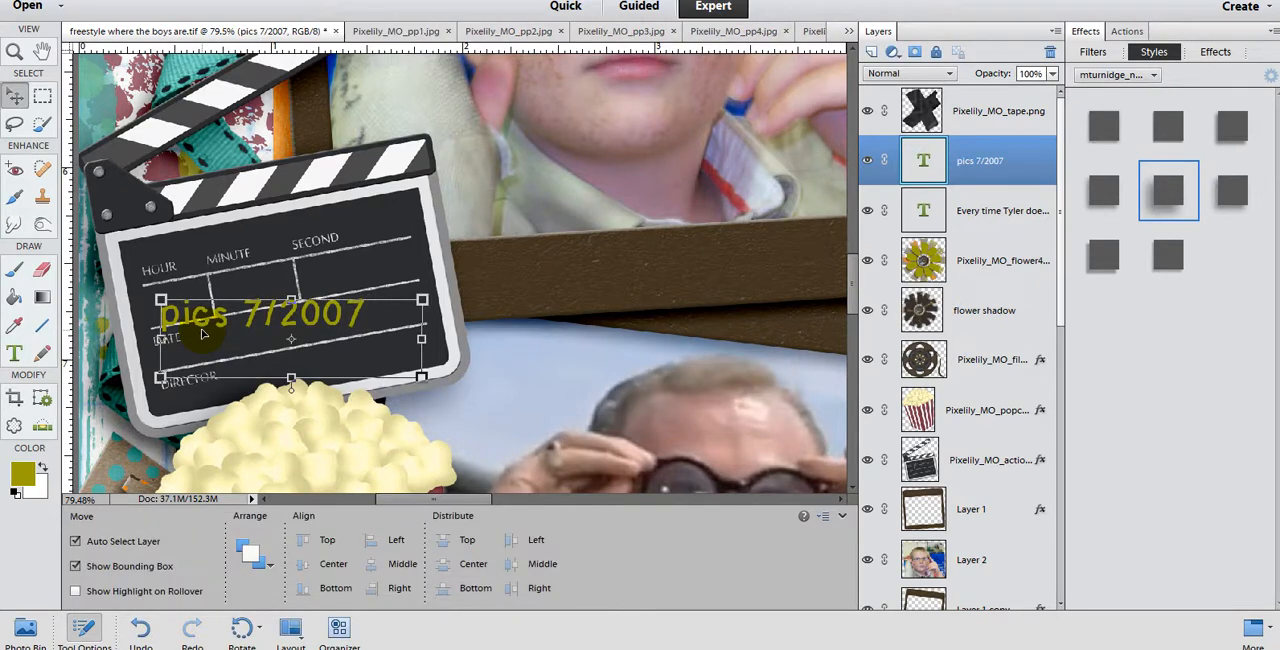
# Step: Add a second line reading "journaled 5/2014" to the clapperboard text
pyautogui.click(191, 351)
pyautogui.click(187, 328)
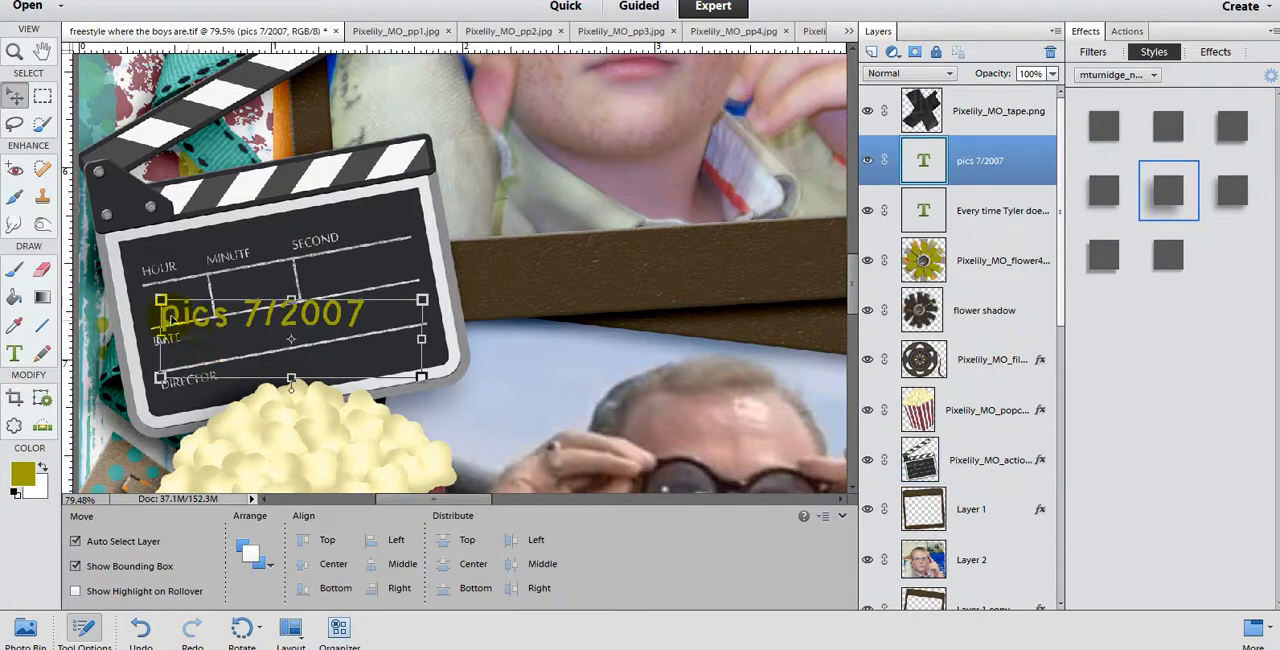
pyautogui.doubleClick(350, 318)
pyautogui.click(362, 318)
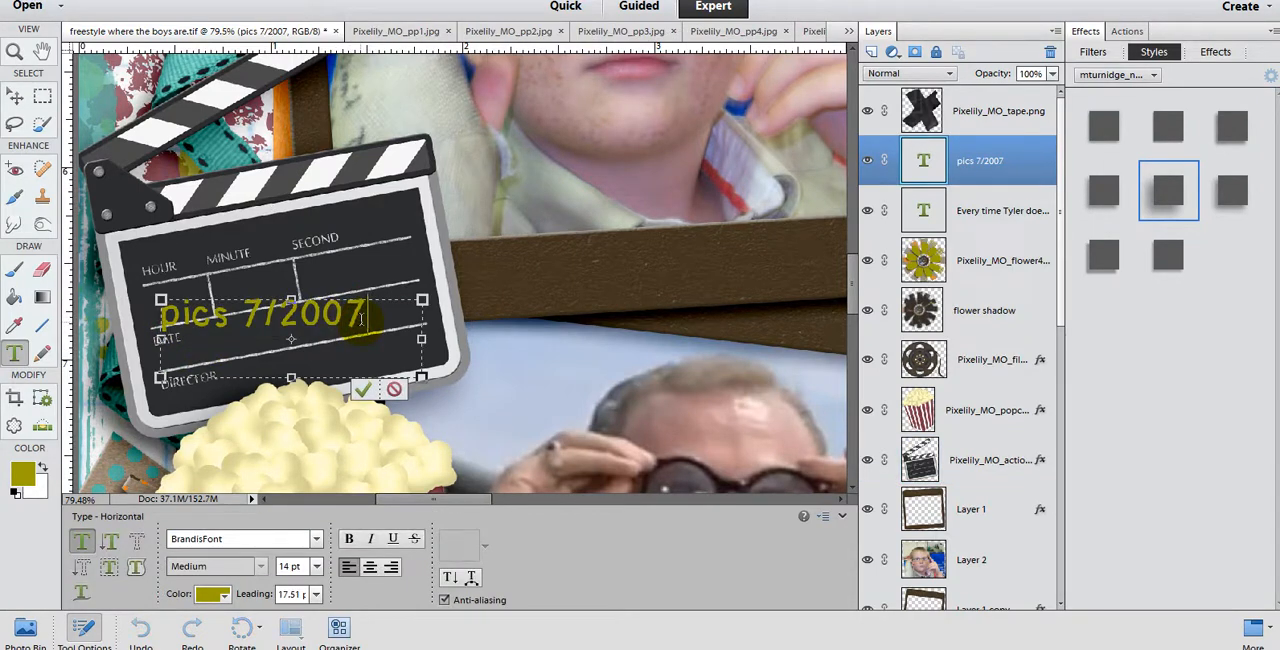
pyautogui.press('Return')
pyautogui.write('journaled')
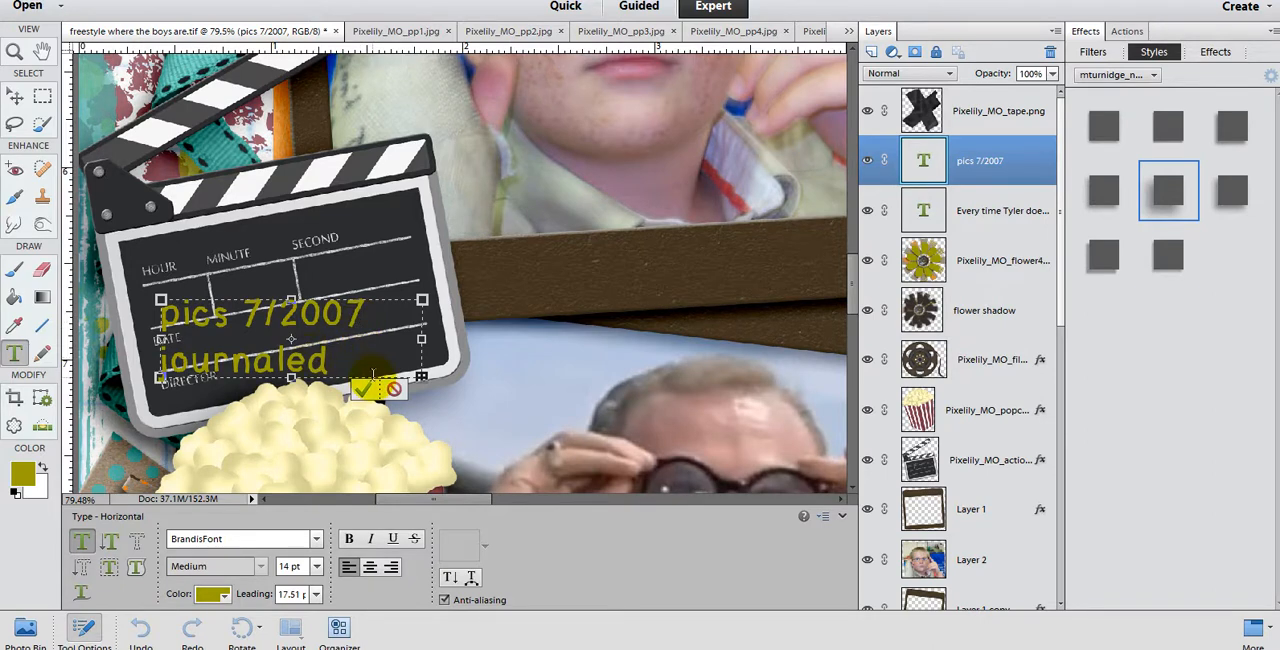
pyautogui.click(362, 389)
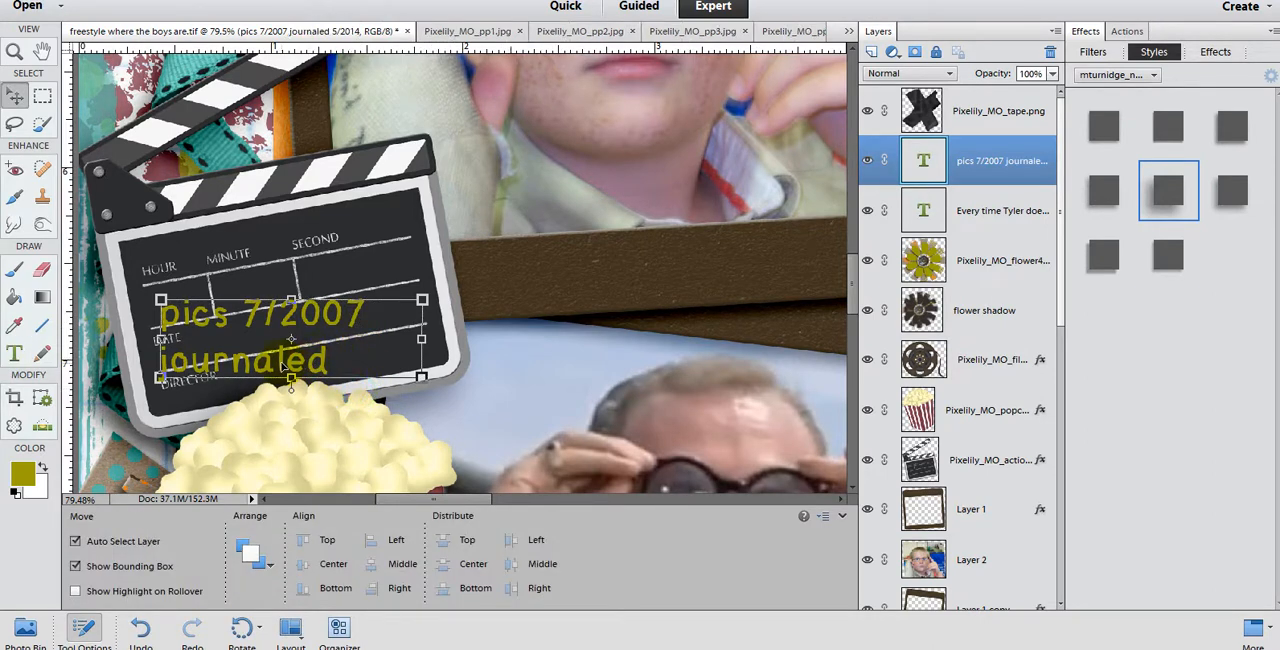
# Step: Set the clapperboard text to 12 pt and rotate it counterclockwise to match the board's slant
pyautogui.doubleClick(312, 362)
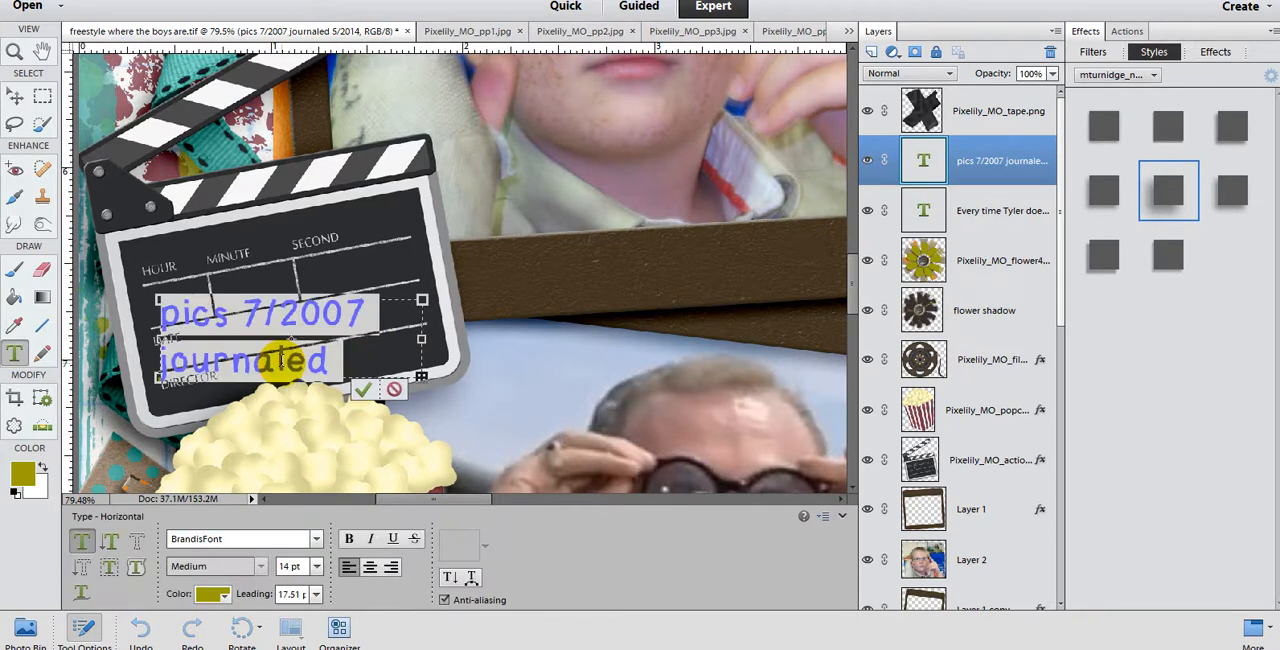
pyautogui.click(316, 566)
pyautogui.click(311, 446)
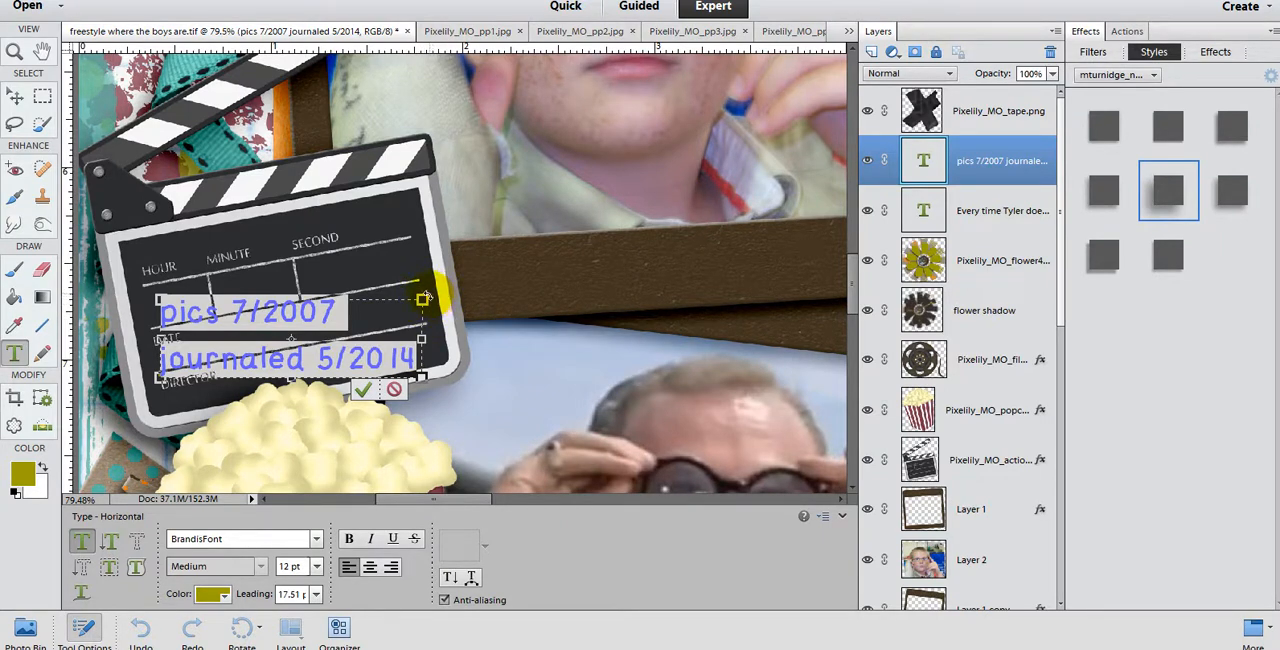
pyautogui.moveTo(423, 298); pyautogui.dragTo(420, 264)
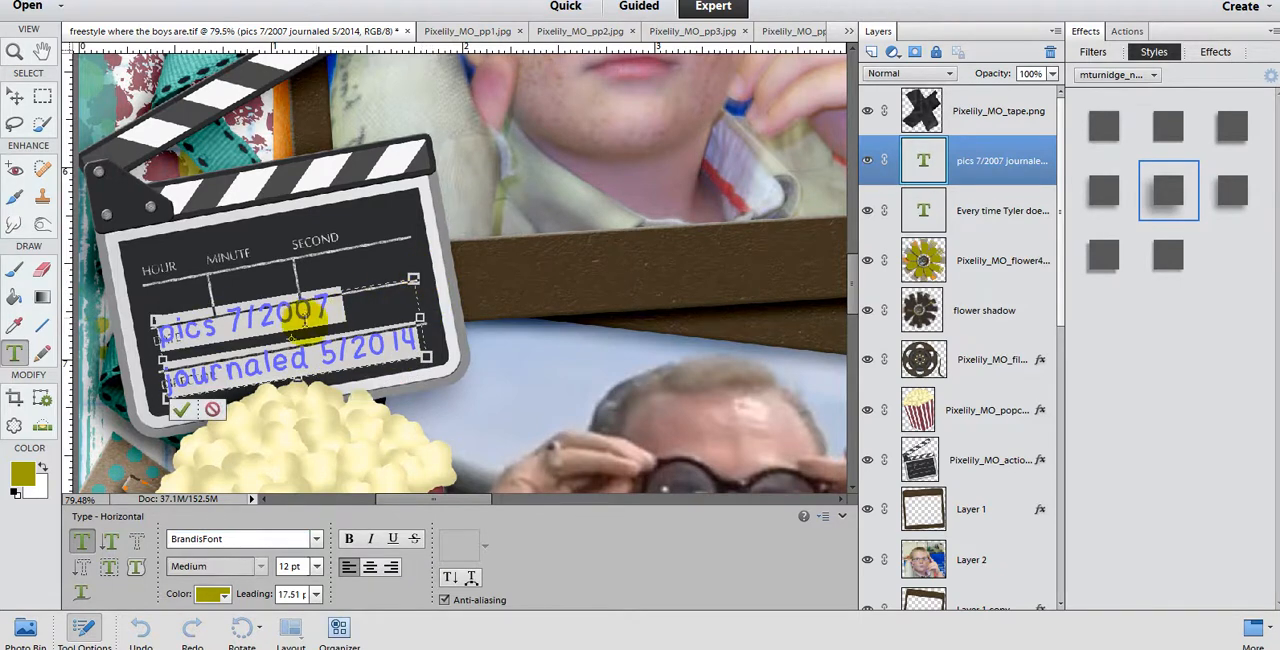
pyautogui.click(272, 318)
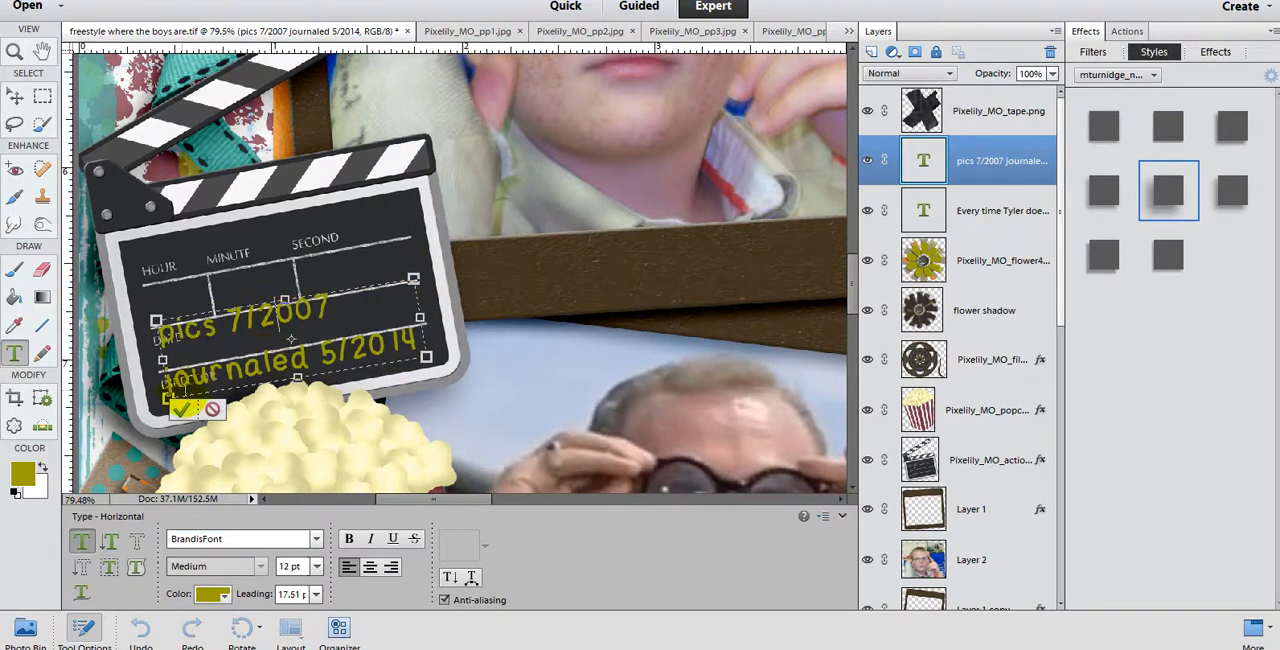
pyautogui.click(181, 410)
# Step: Scale the clapperboard text to about 84% and place its two lines beside the DATE and DIRECTOR labels
pyautogui.moveTo(270, 368); pyautogui.dragTo(322, 366)
pyautogui.moveTo(481, 280); pyautogui.dragTo(437, 297)
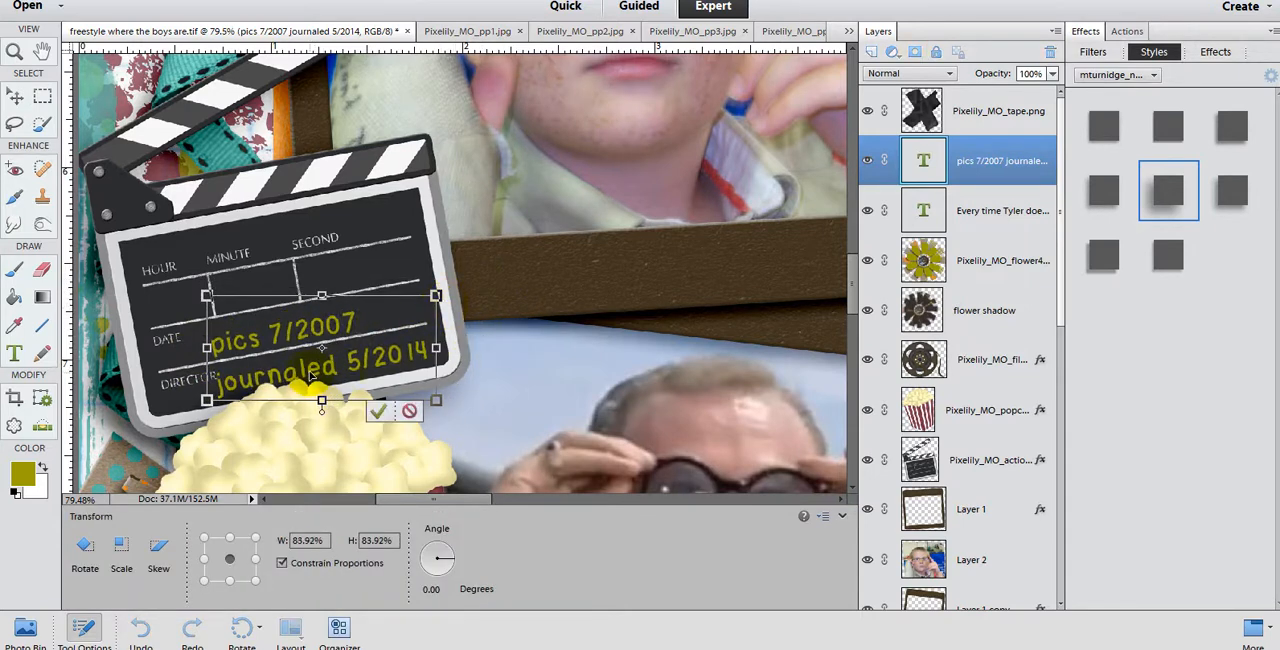
pyautogui.moveTo(313, 375); pyautogui.dragTo(317, 369)
pyautogui.click(383, 405)
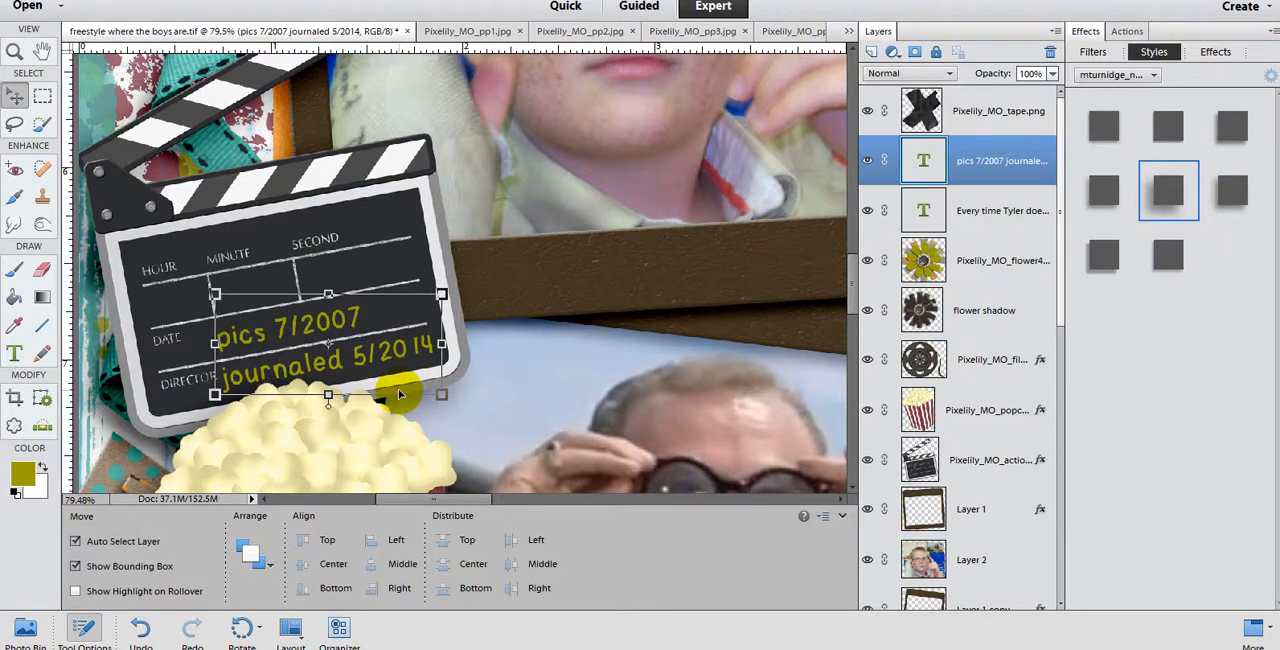
# Step: Check the whole page with the journaling text selected, and bring up the PowerScrap actions
pyautogui.scroll(-1, 398, 388)
pyautogui.scroll(-15, 575, 457)
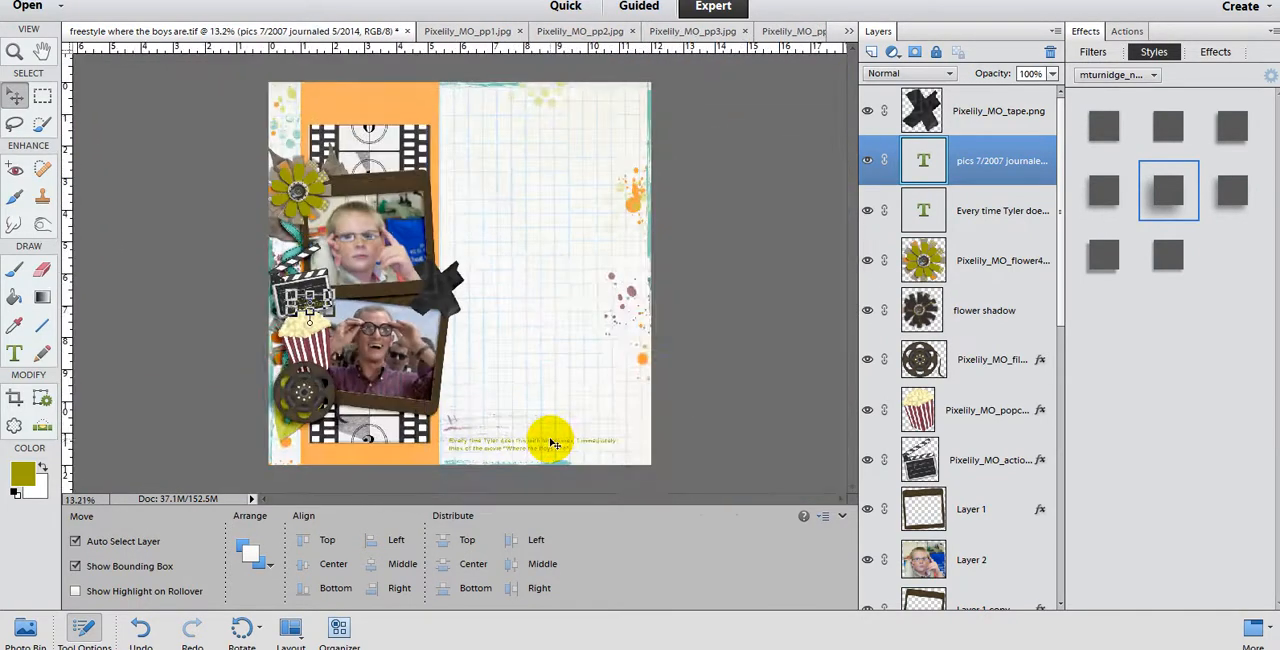
pyautogui.click(478, 333)
pyautogui.click(524, 450)
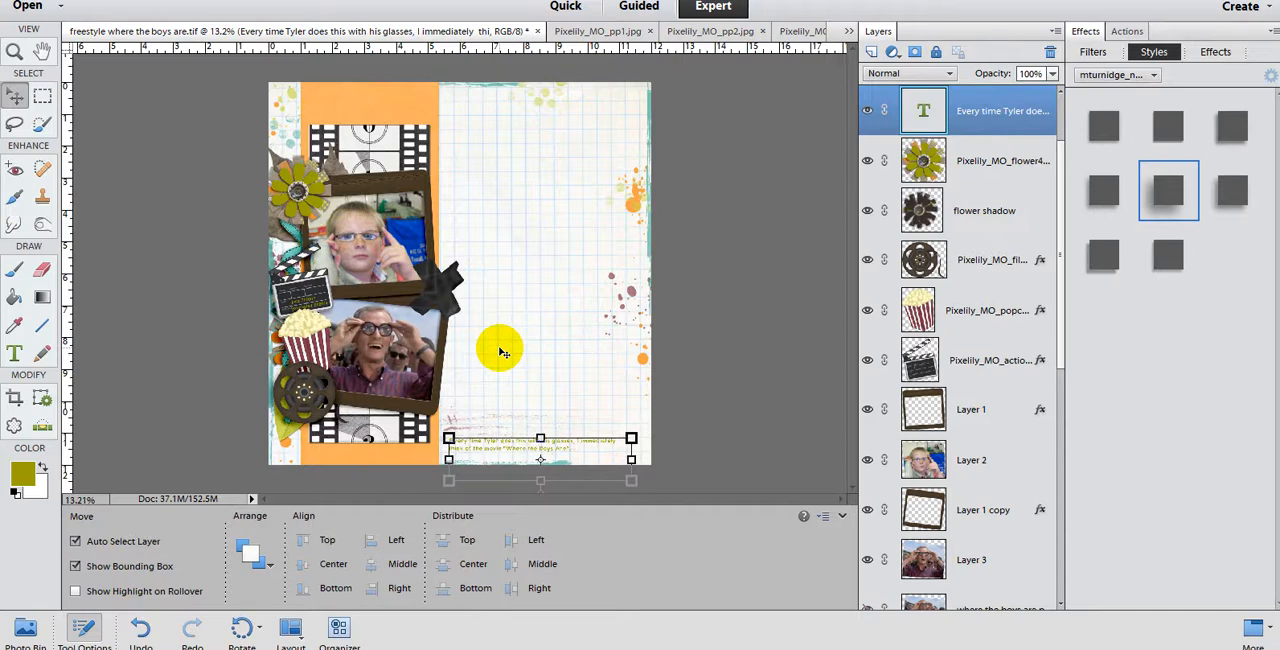
pyautogui.click(59, 6)
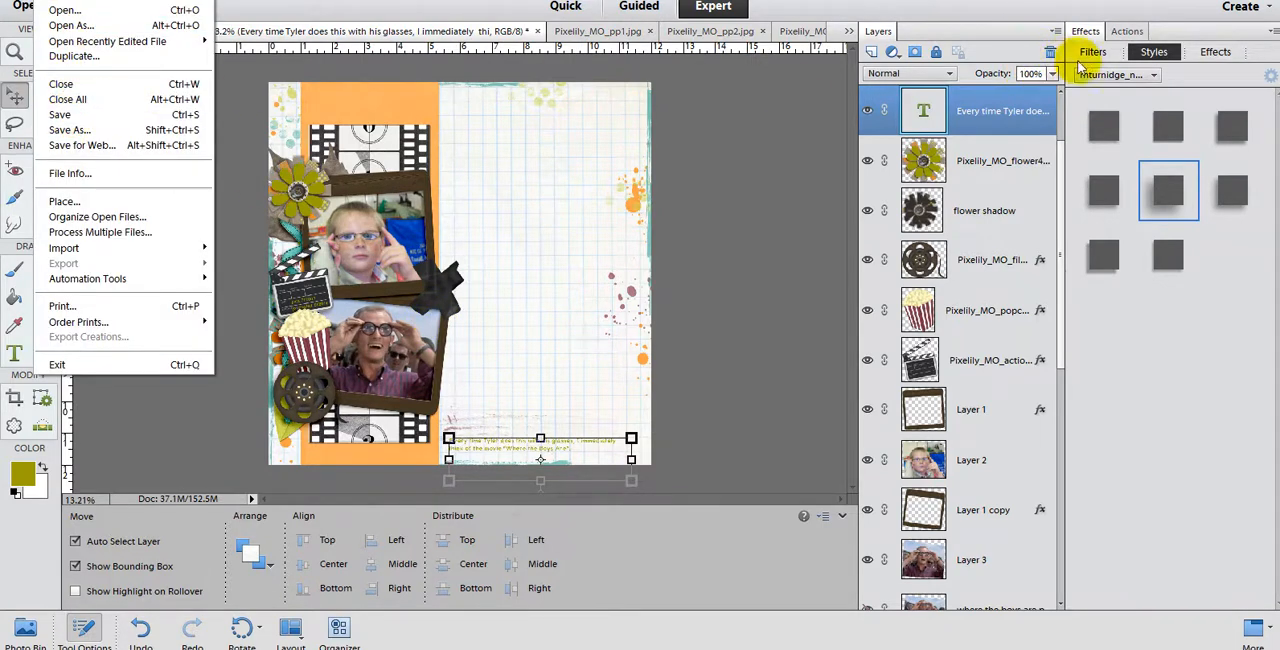
pyautogui.click(1127, 31)
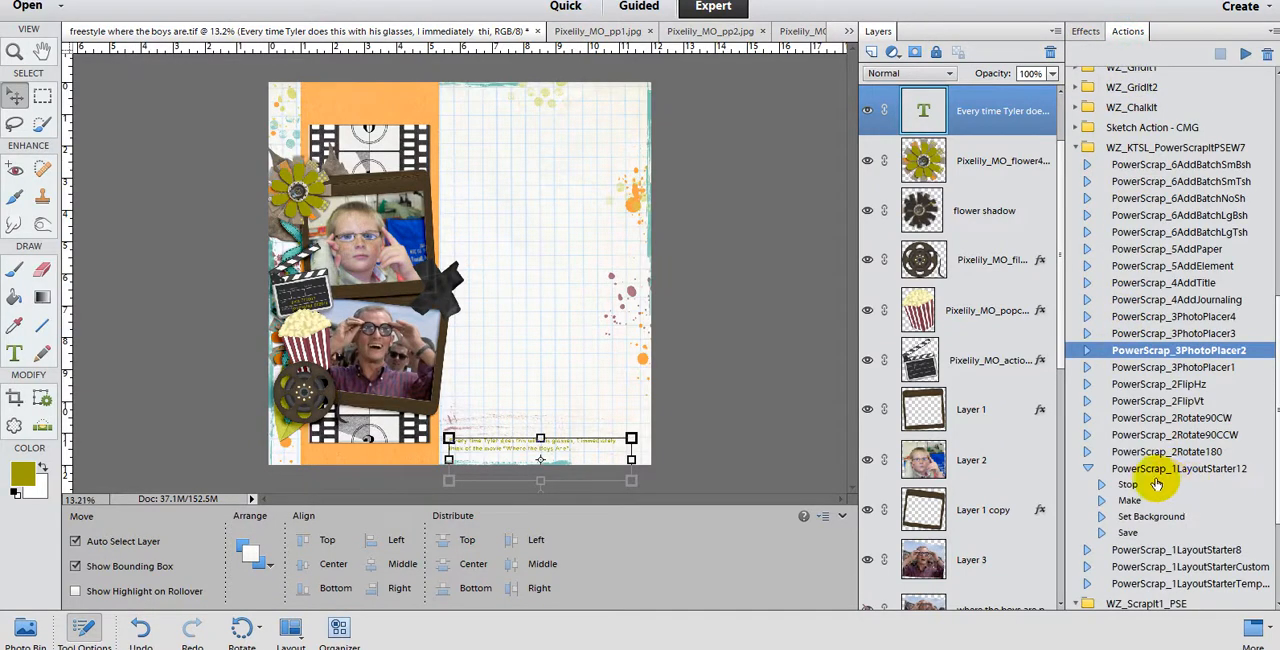
# Step: Collapse the WZ_KTSL_PowerScrapItPSEW7 and WZ_ScrapIt1_PSE action sets, and expand the CVW_FileSave1_Vista_Win7 set
pyautogui.scroll(-1, 1156, 478)
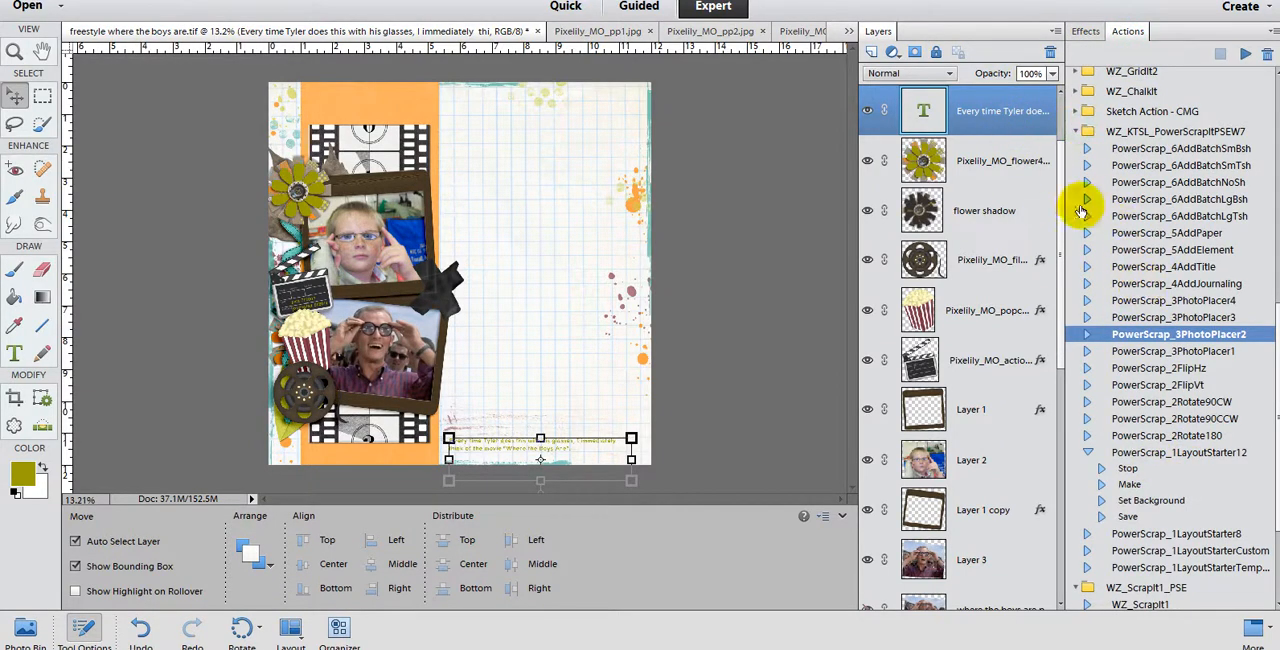
pyautogui.click(1076, 131)
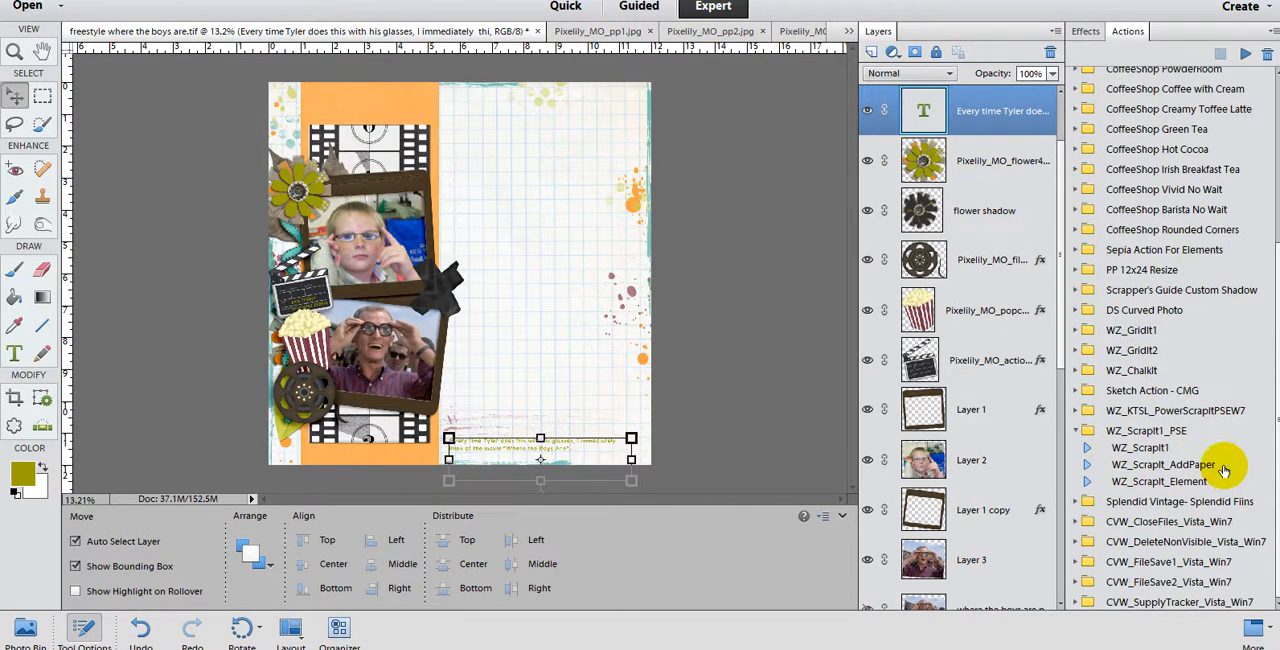
pyautogui.click(1076, 430)
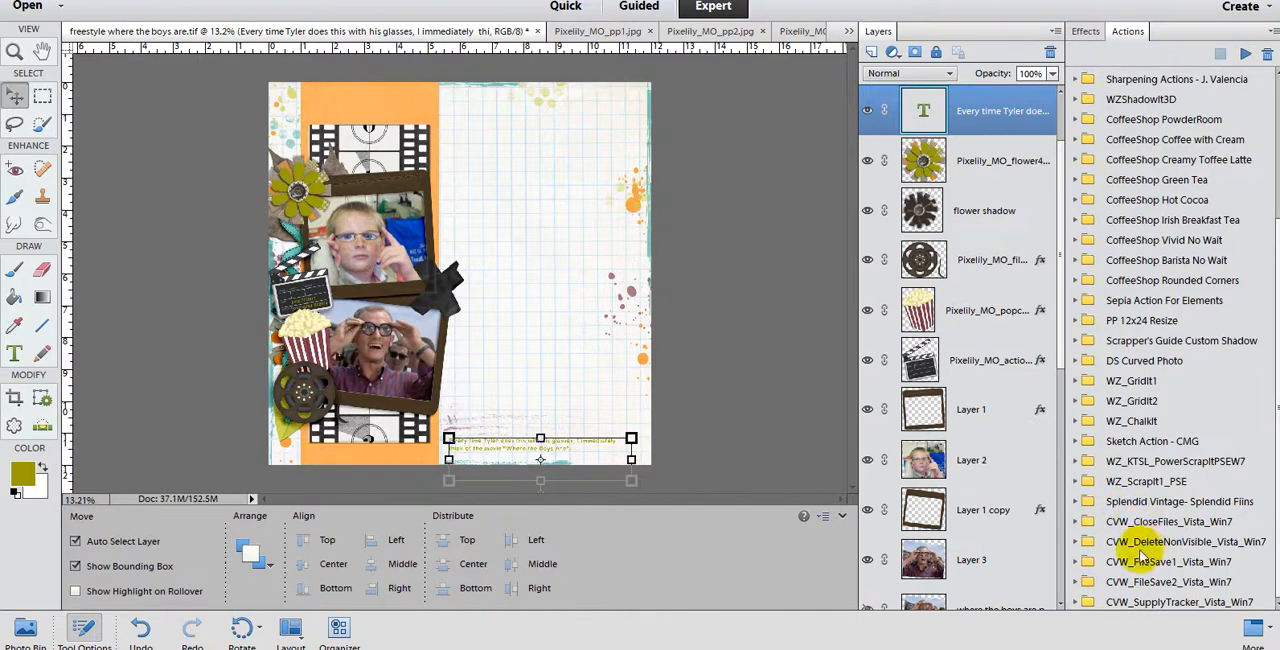
pyautogui.click(1077, 563)
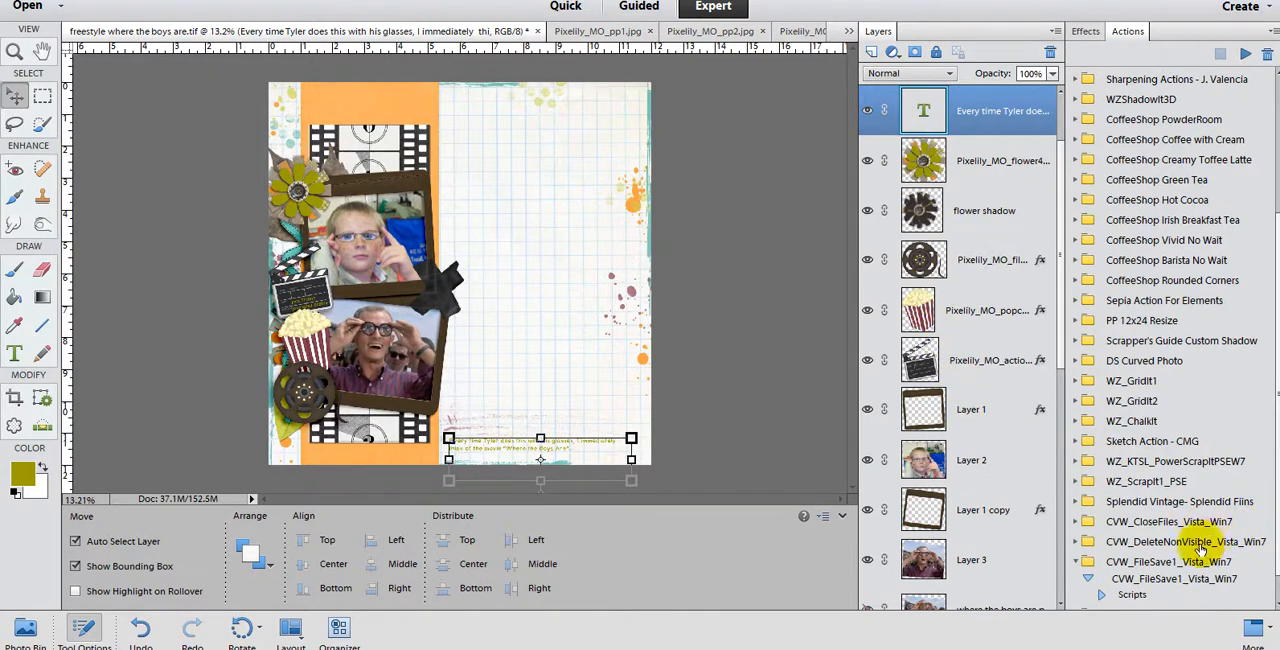
pyautogui.scroll(-1, 1120, 543)
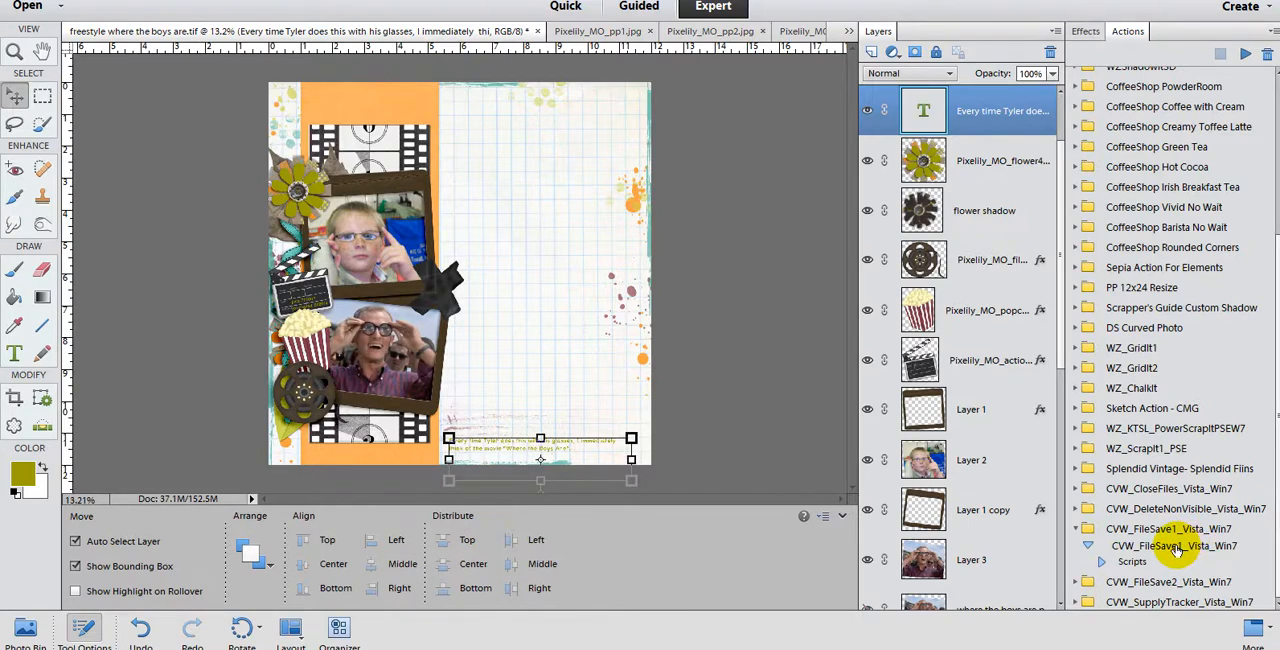
# Step: Run the CVW_SupplyTracker_Vista_Win7 action on visible layers only, and hide the resulting Credits text layer
pyautogui.click(1165, 601)
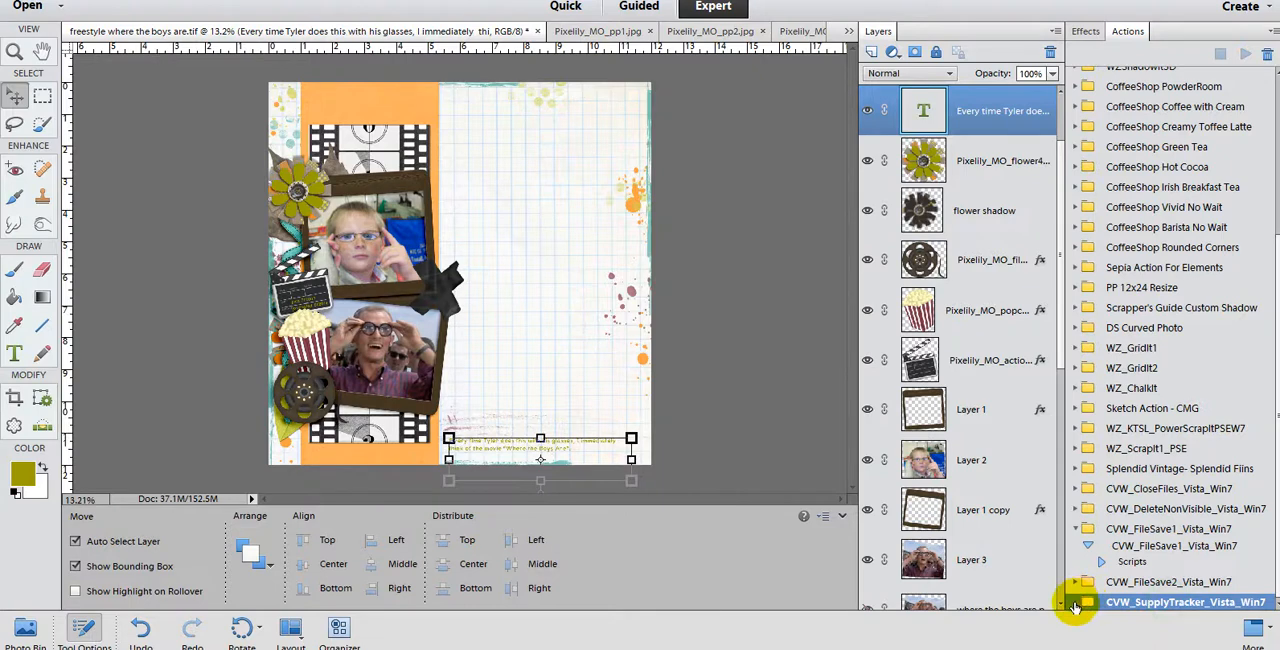
pyautogui.click(1075, 602)
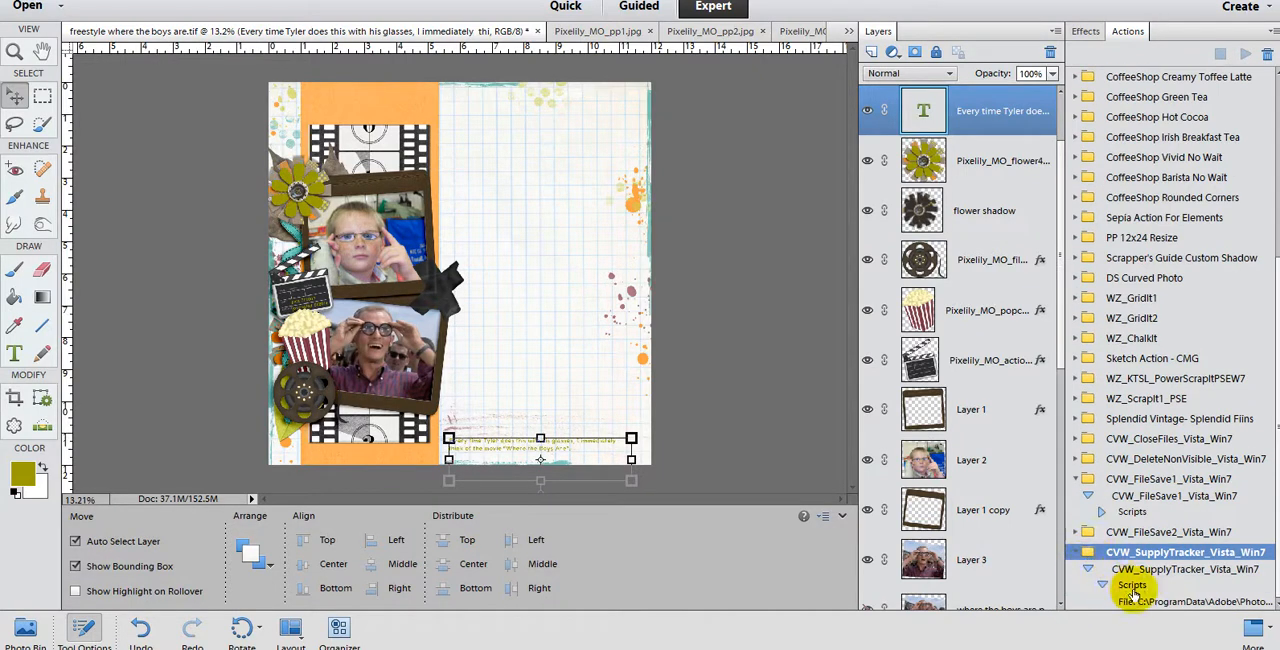
pyautogui.click(1150, 570)
pyautogui.click(1245, 53)
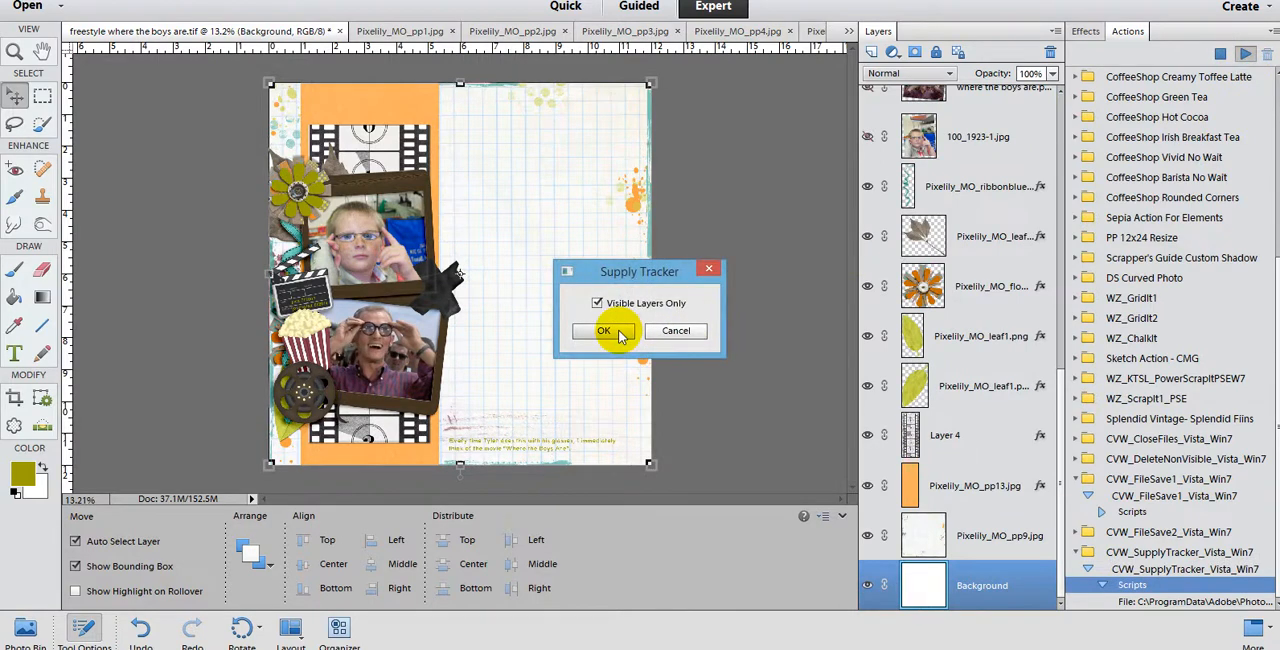
pyautogui.click(605, 331)
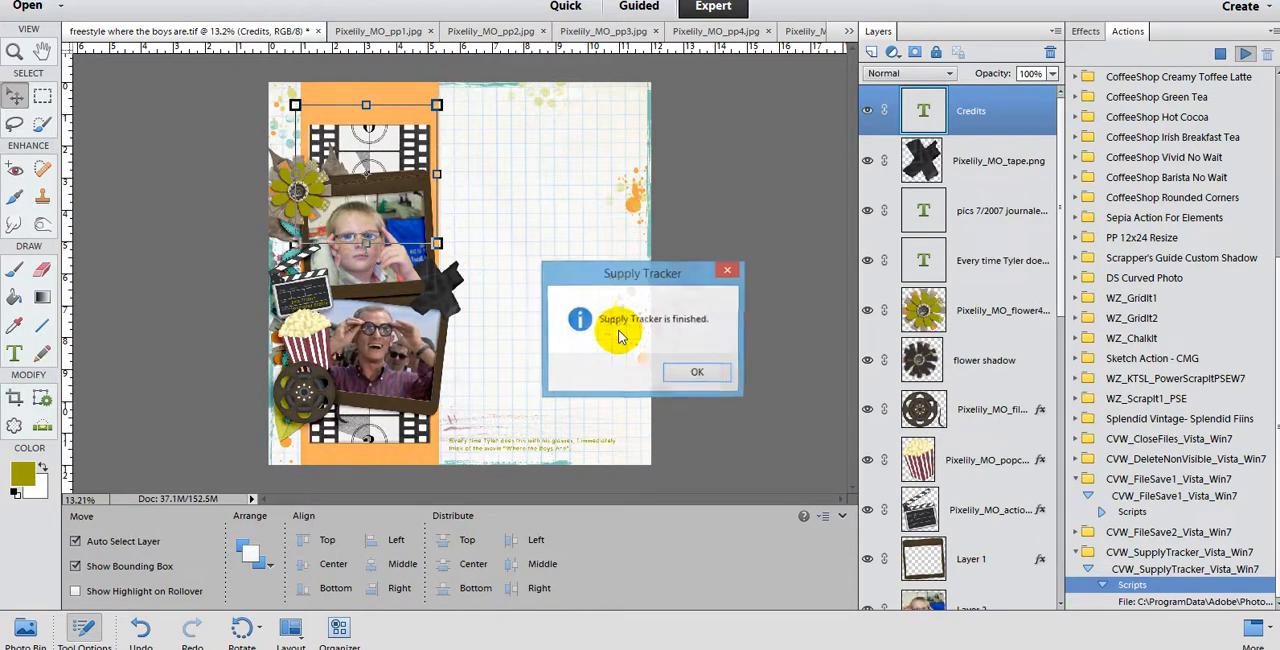
pyautogui.click(689, 375)
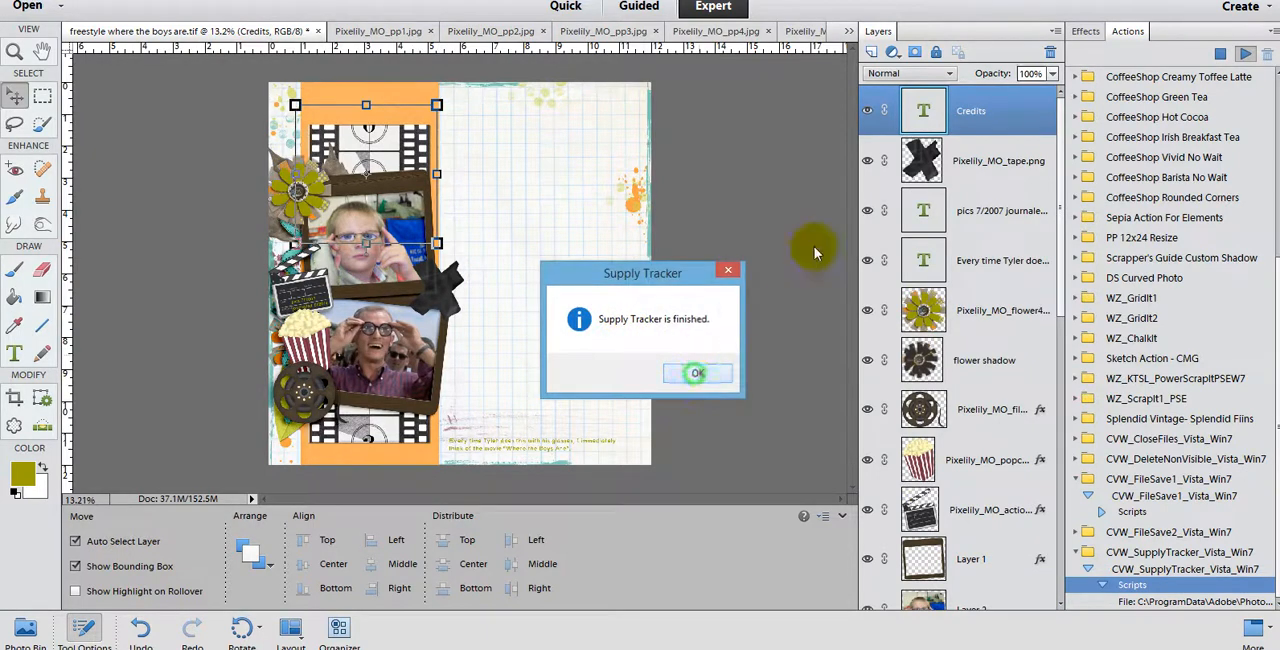
pyautogui.click(868, 110)
# Step: Run the CVW_FileSave1_Vista_Win7 action to save the page at its original 3600-pixel width and at 600 pixels wide, 72 dpi
pyautogui.click(1178, 495)
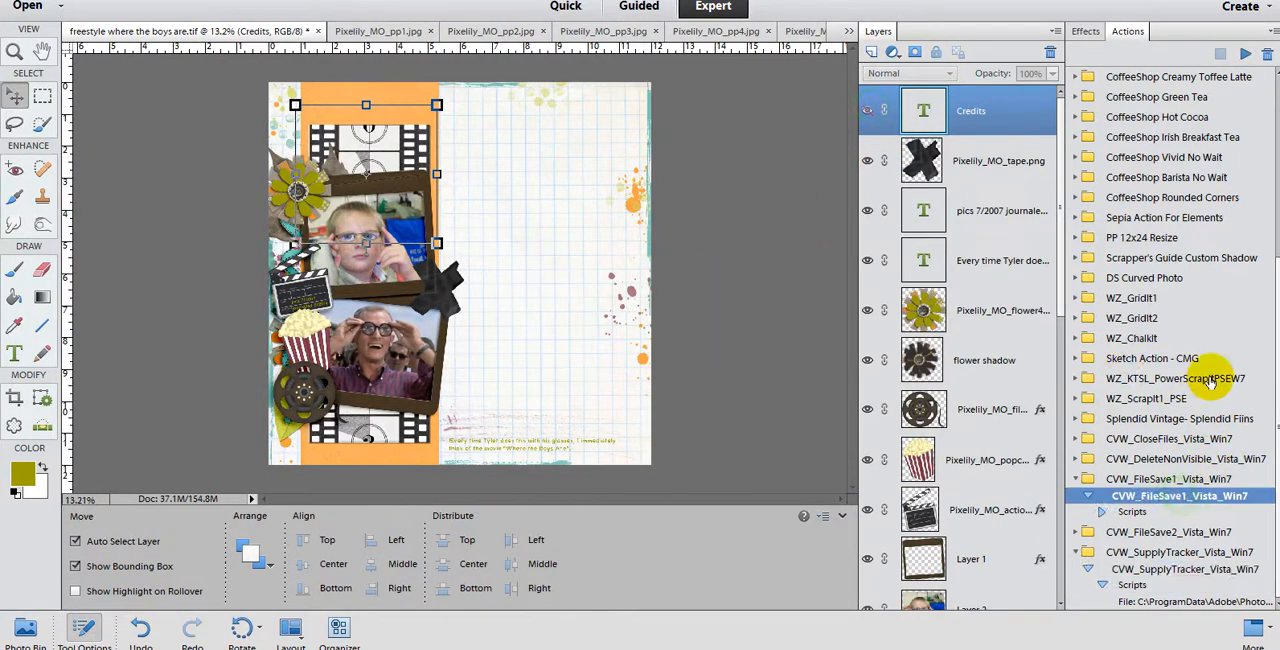
pyautogui.click(1245, 54)
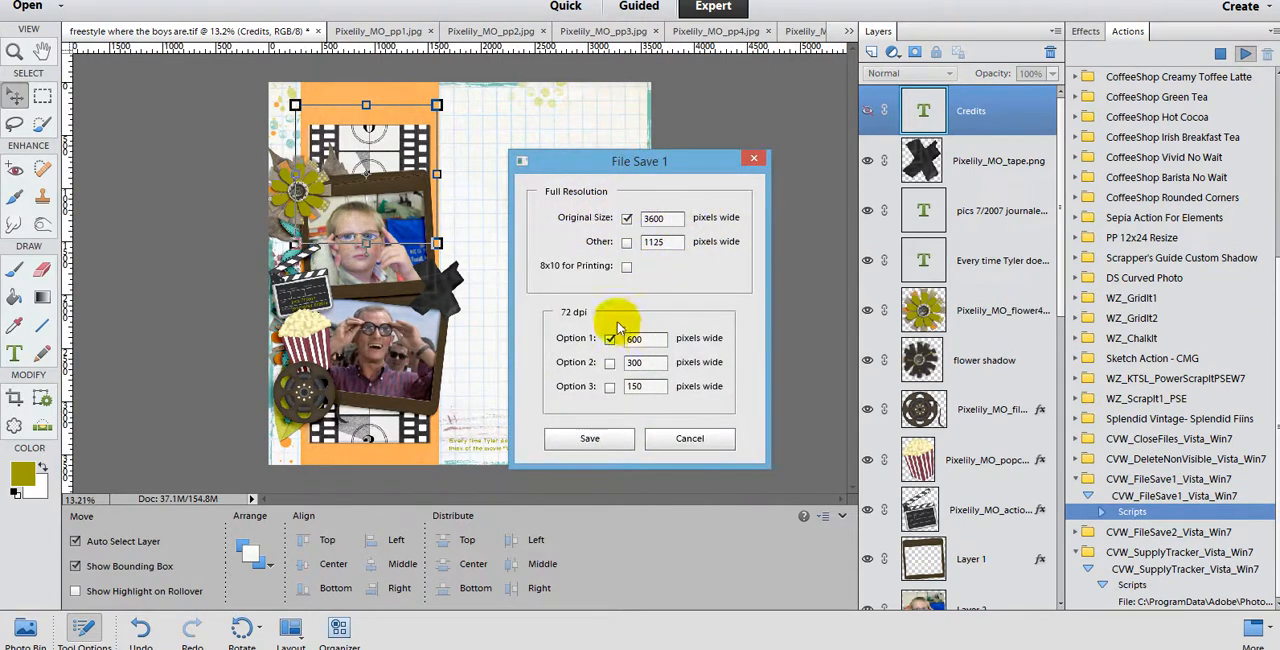
pyautogui.click(600, 440)
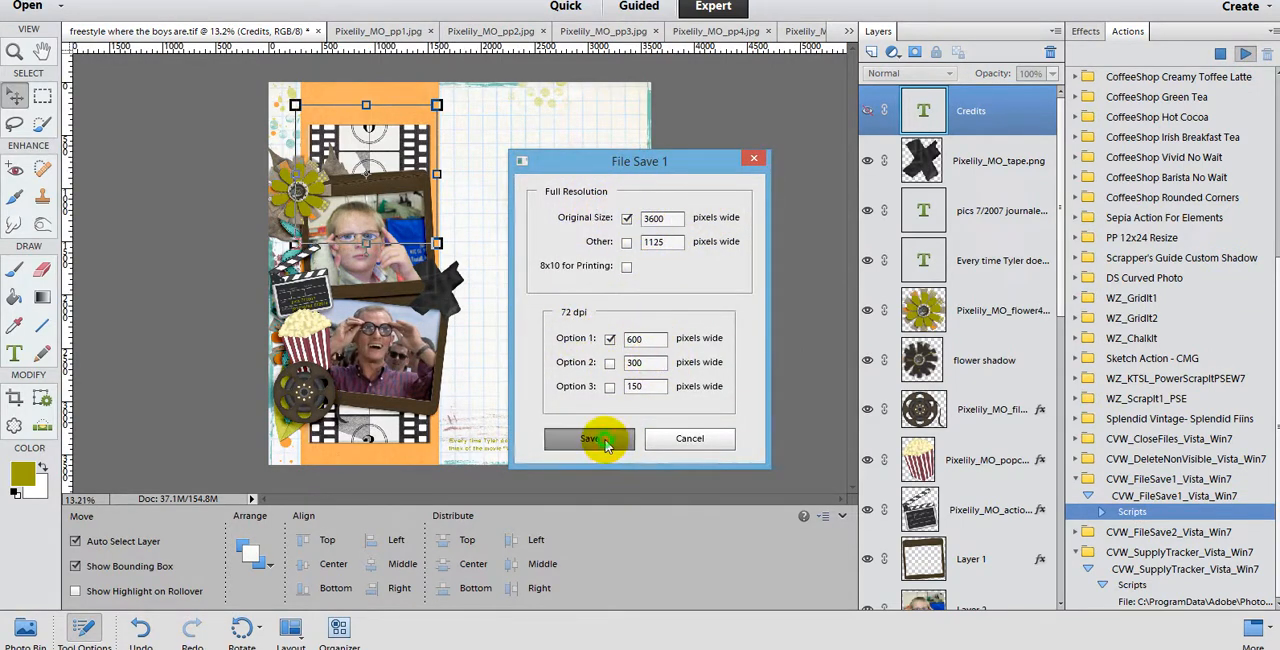